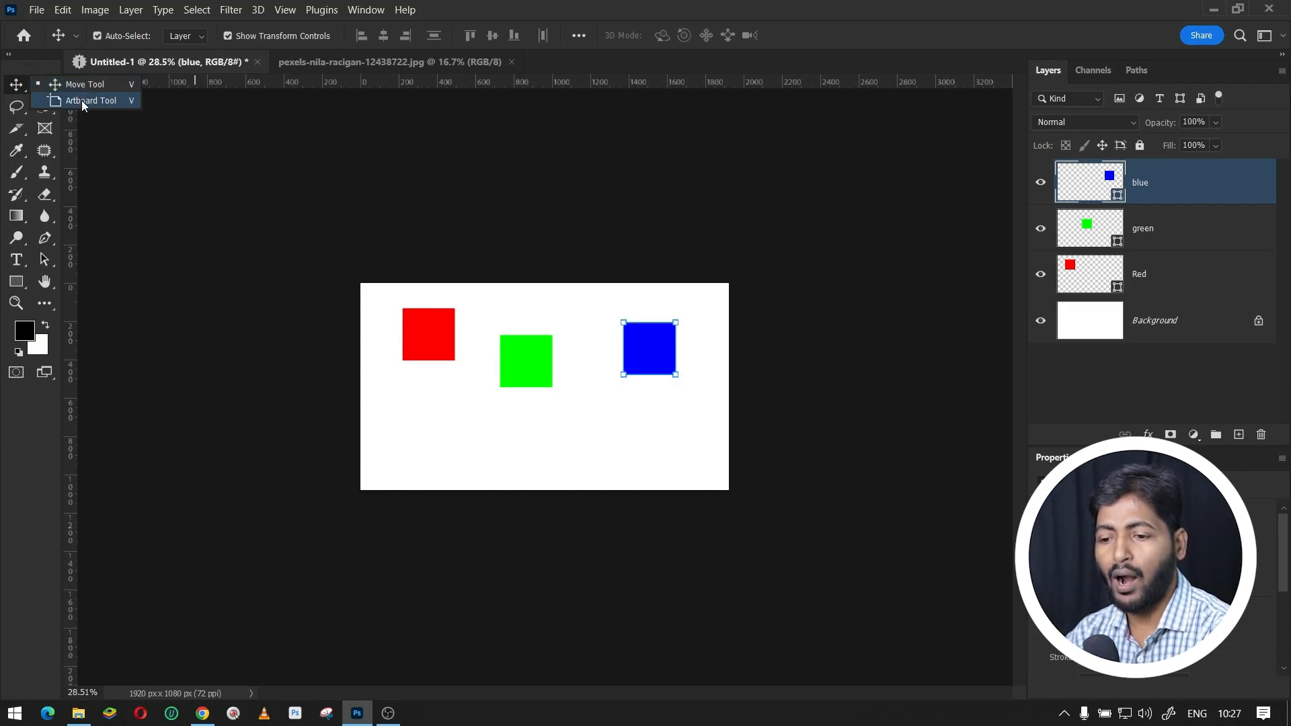
left_click(20, 89)
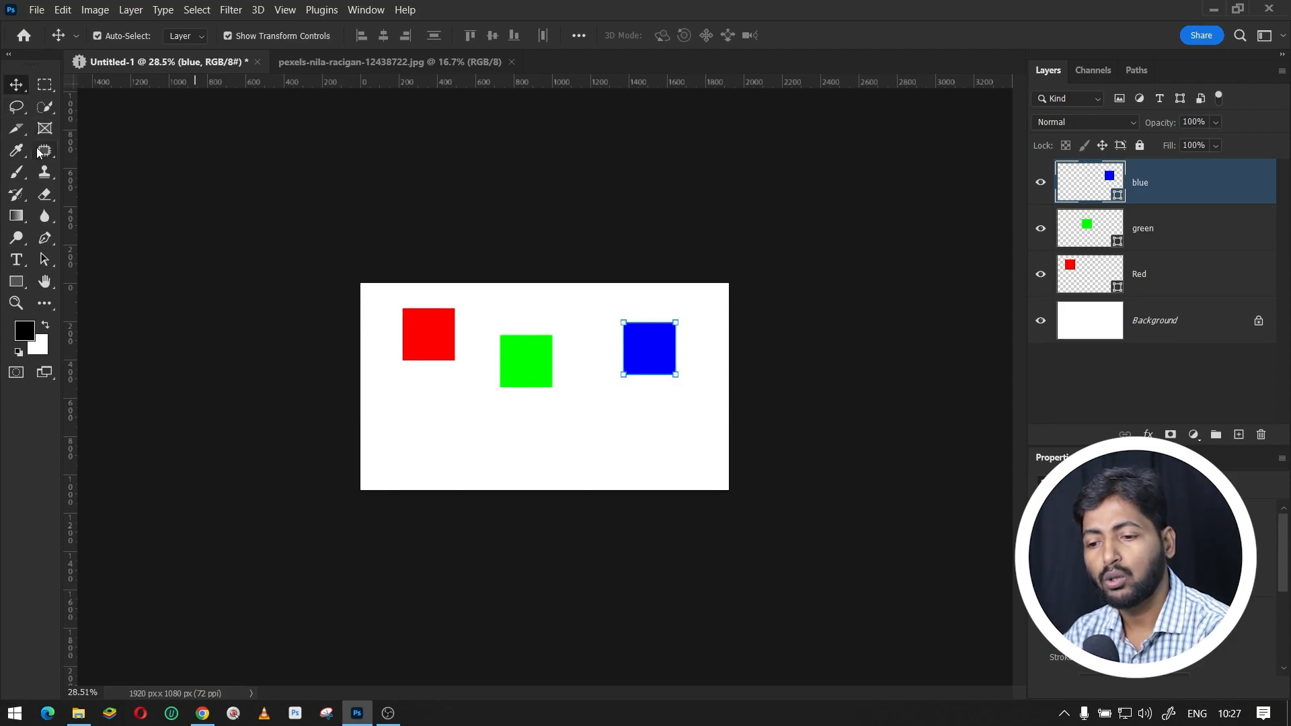
left_click(20, 112)
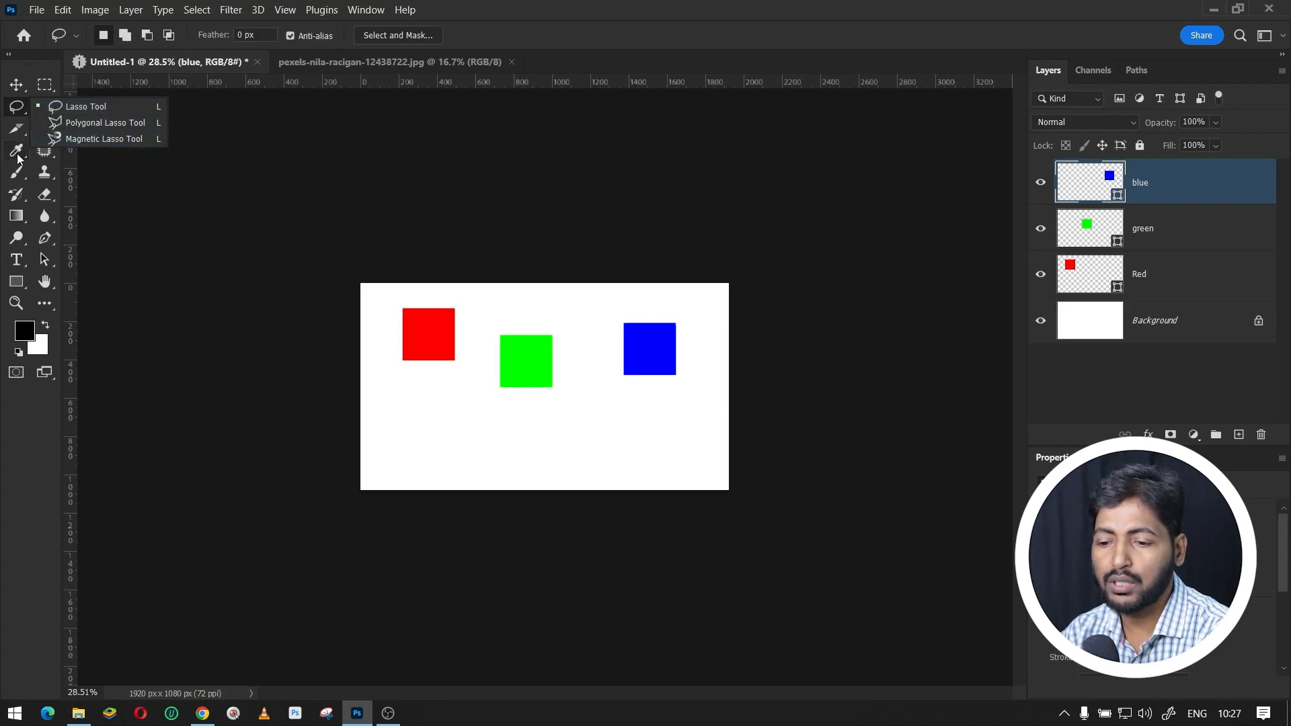
left_click(43, 161)
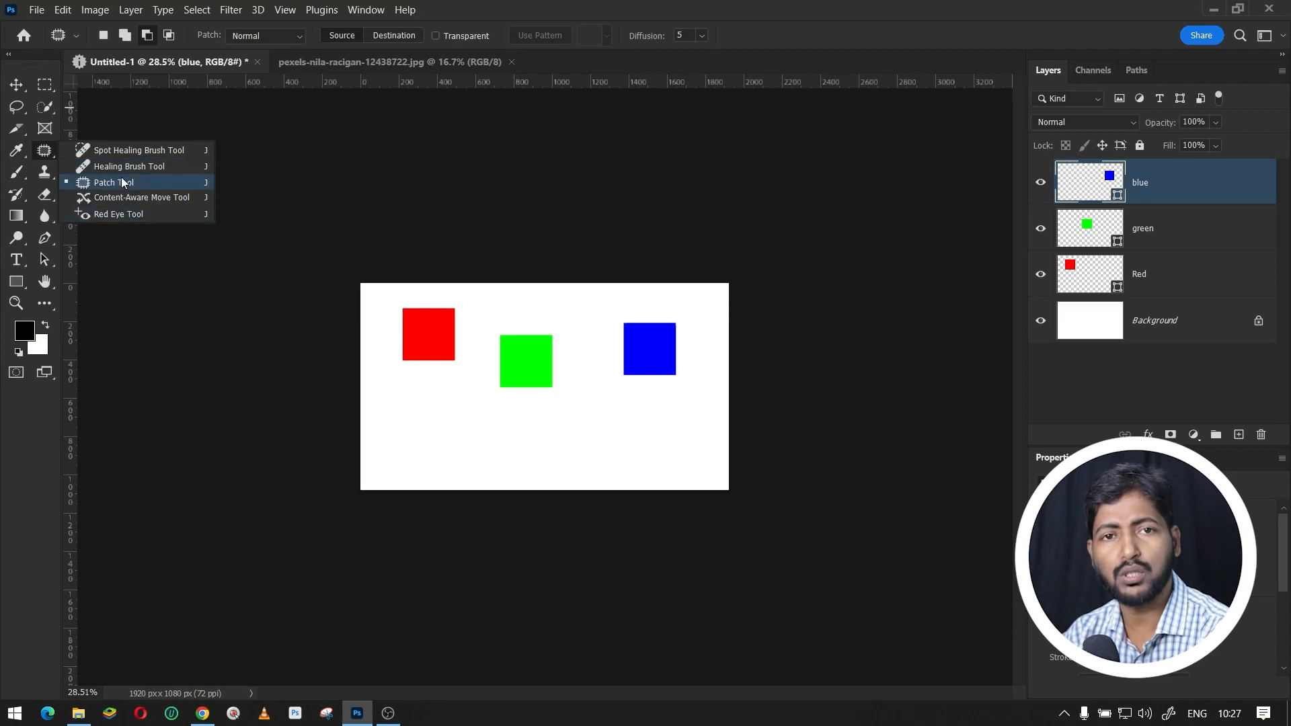
left_click(165, 128)
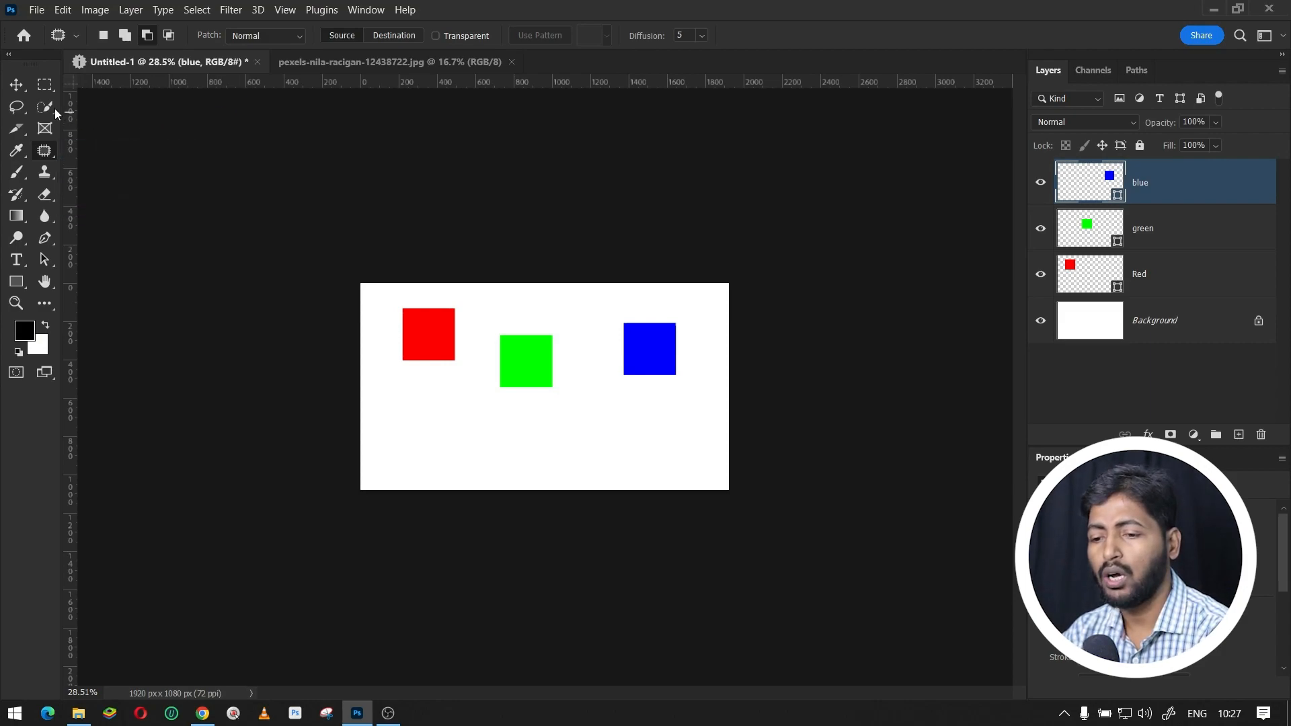
Step: With the Move tool, shift the red, green and blue squares slightly down on the canvas
left_click(20, 88)
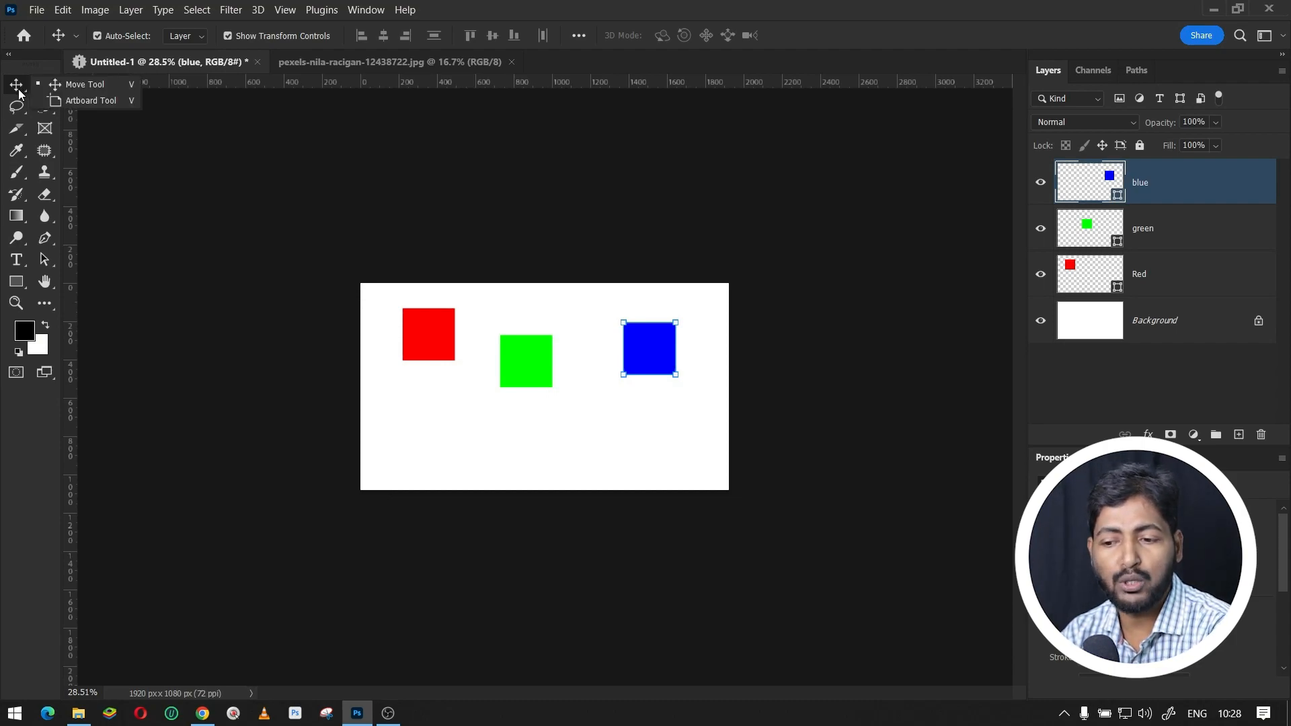
left_click(63, 85)
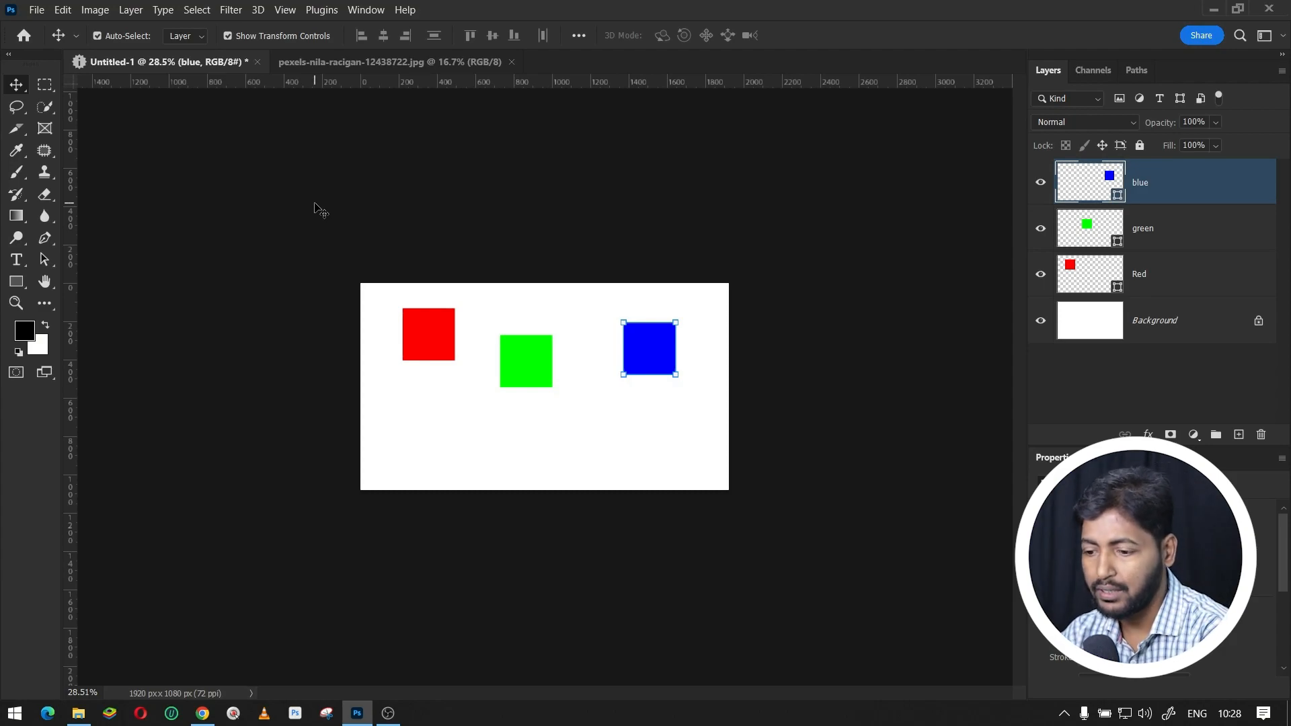
left_click_drag(438, 343, 436, 370)
left_click_drag(537, 369, 531, 394)
left_click_drag(653, 357, 635, 395)
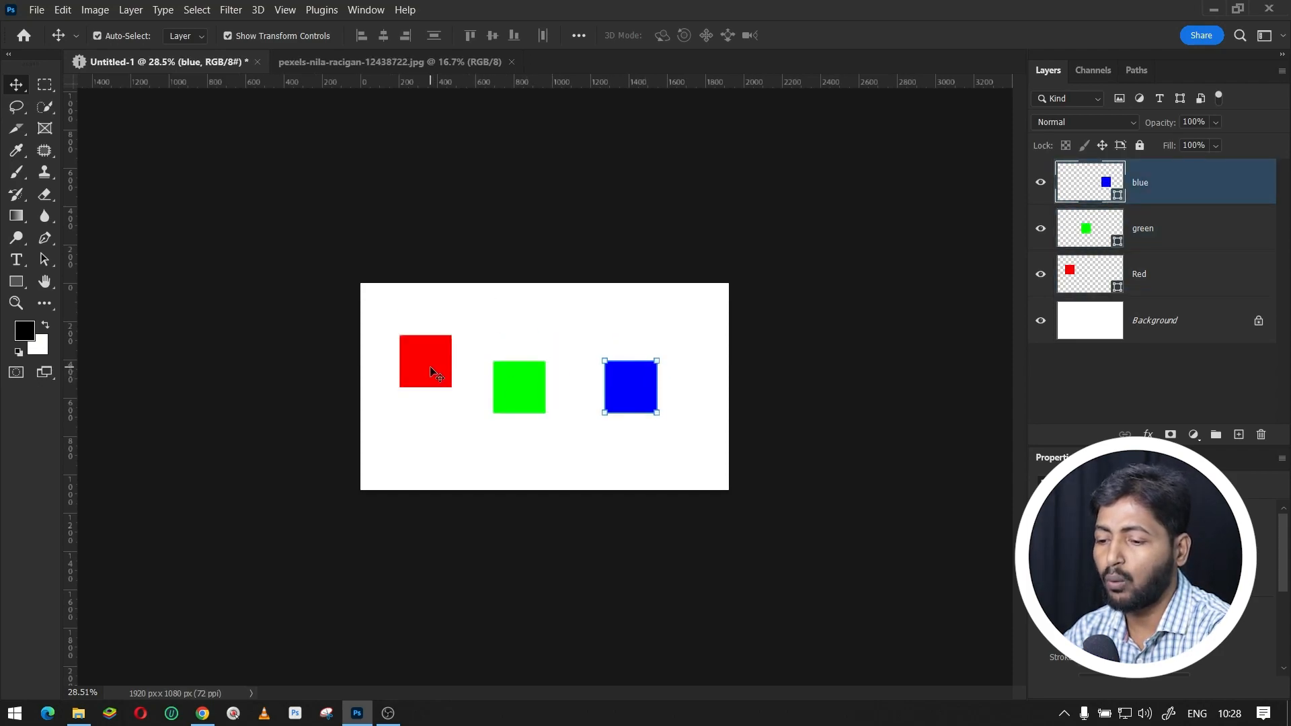
Step: Move the red, green and blue squares back up toward the upper part of the canvas
left_click_drag(434, 374, 438, 349)
left_click_drag(528, 401, 527, 366)
left_click(635, 393)
left_click_drag(635, 393, 631, 366)
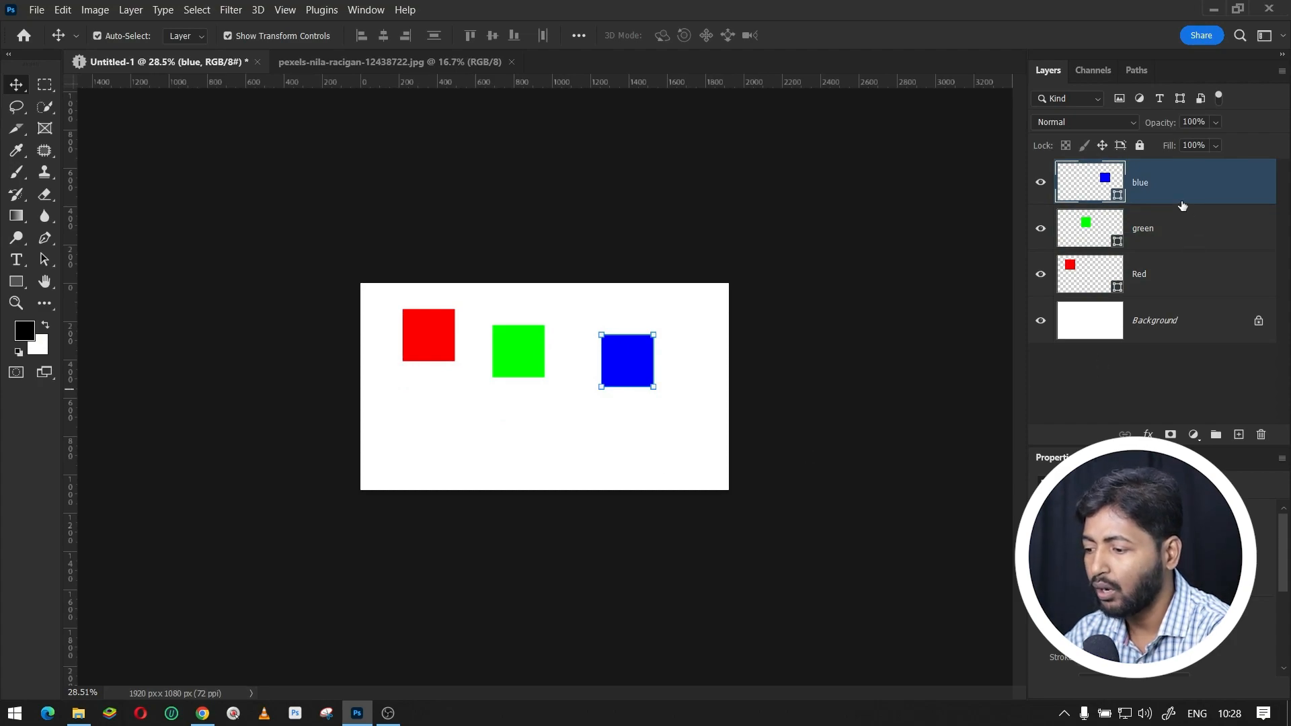
Step: Reorder the layers so that the Red layer sits above the blue and green layers
left_click(1162, 227)
left_click(1166, 281)
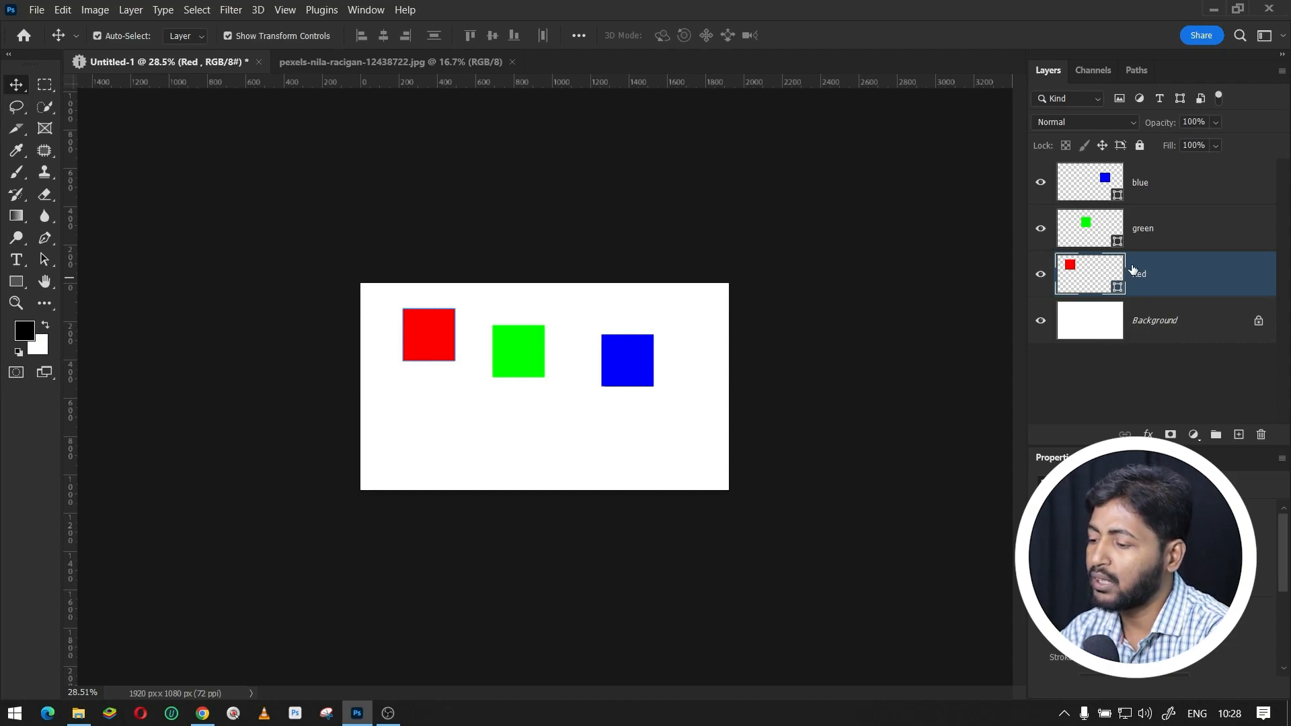
left_click(1160, 202)
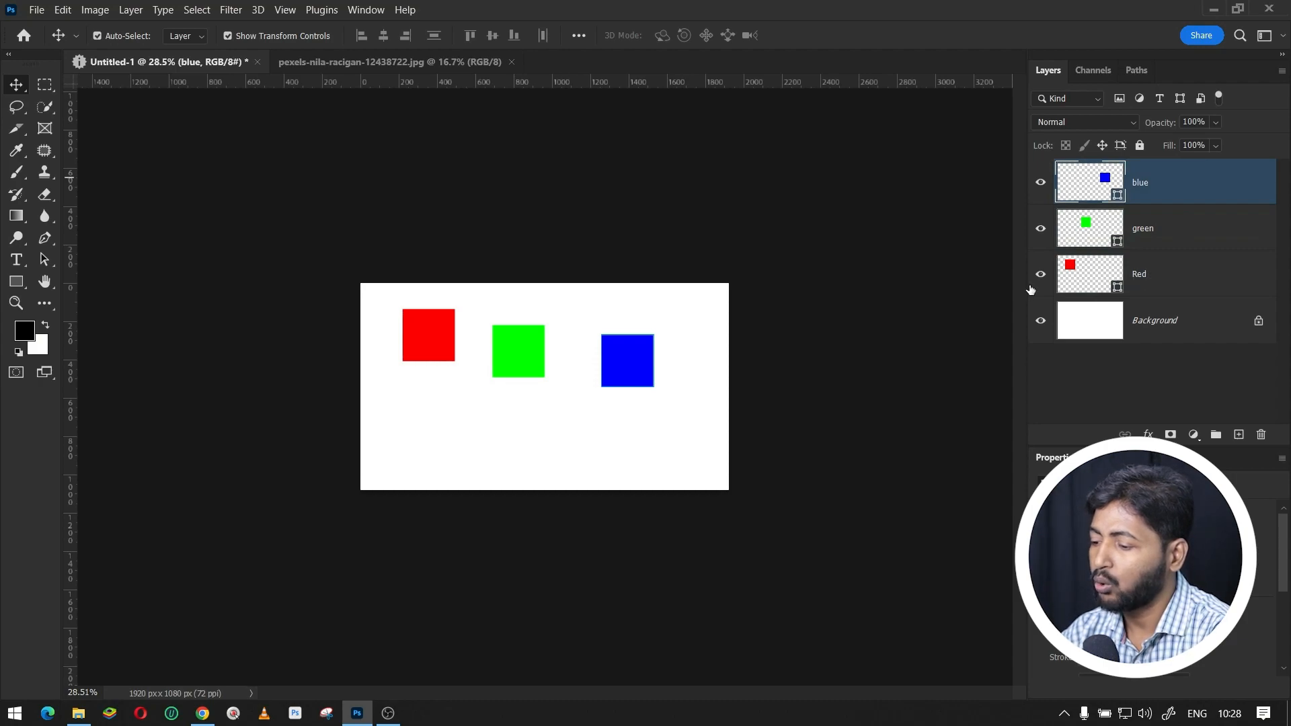
left_click_drag(1103, 284, 1120, 253)
Step: Lock everything on the green layer and try to move its square on the canvas
left_click(1149, 290)
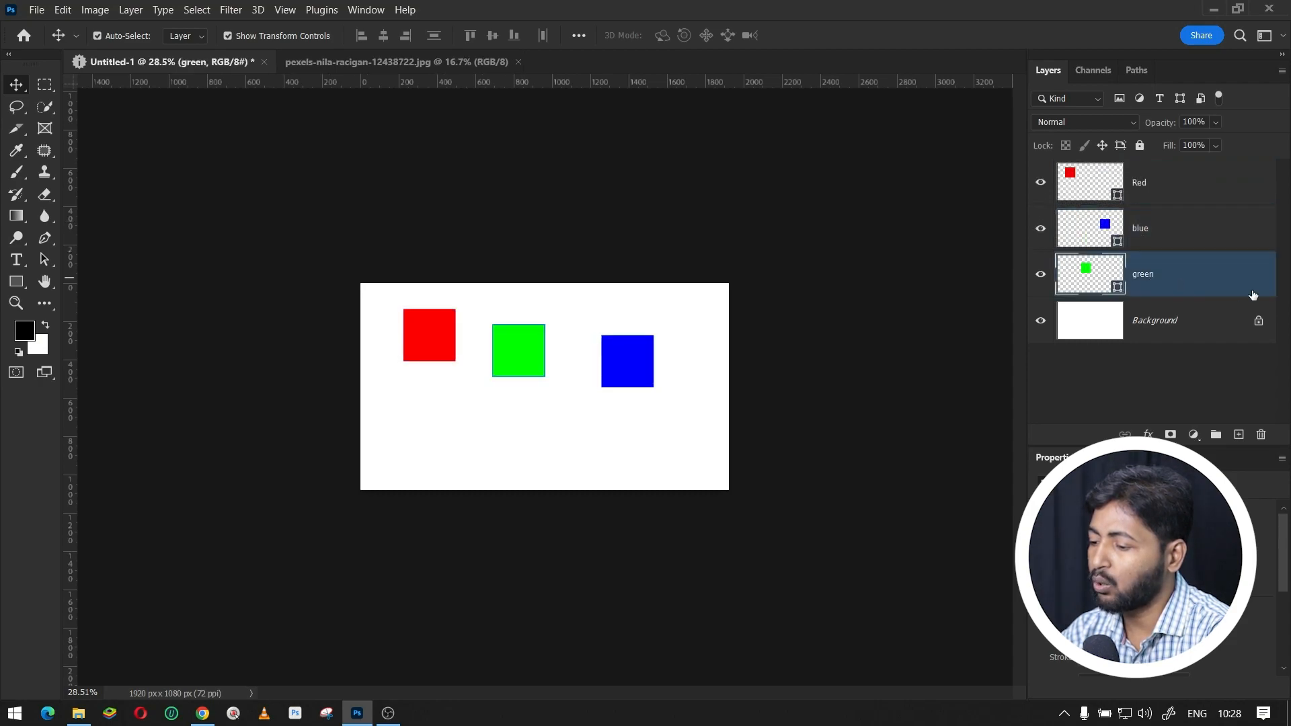
left_click(1140, 148)
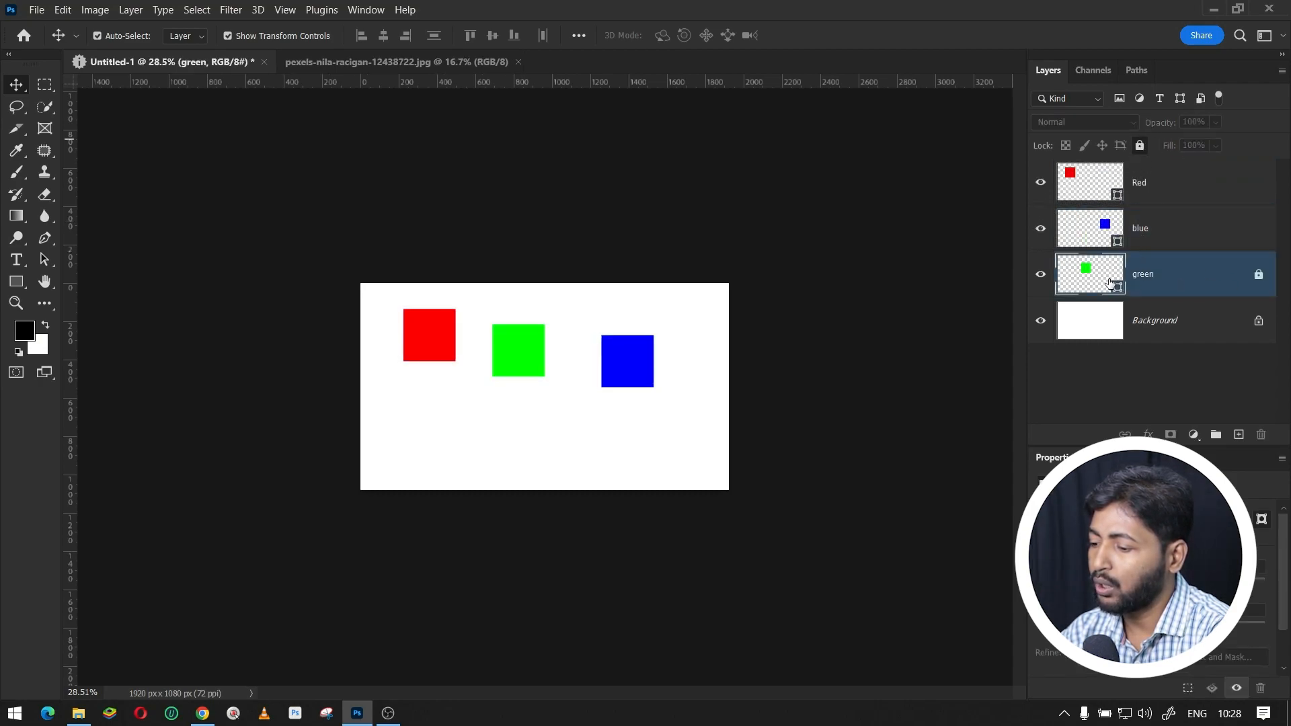
left_click(536, 357)
Step: Move the red square about 78 px left and 136 px down, and the blue square slightly down and left
left_click_drag(444, 347, 429, 372)
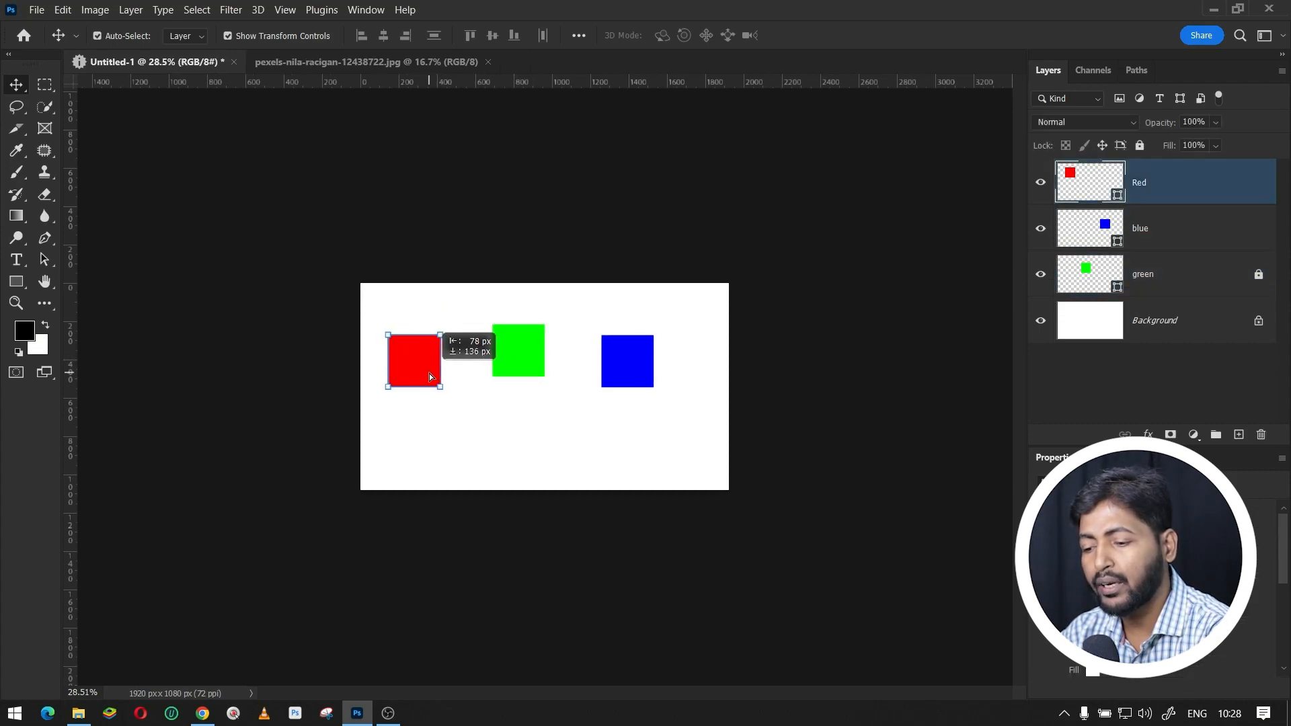
left_click_drag(605, 364, 595, 389)
left_click(518, 352)
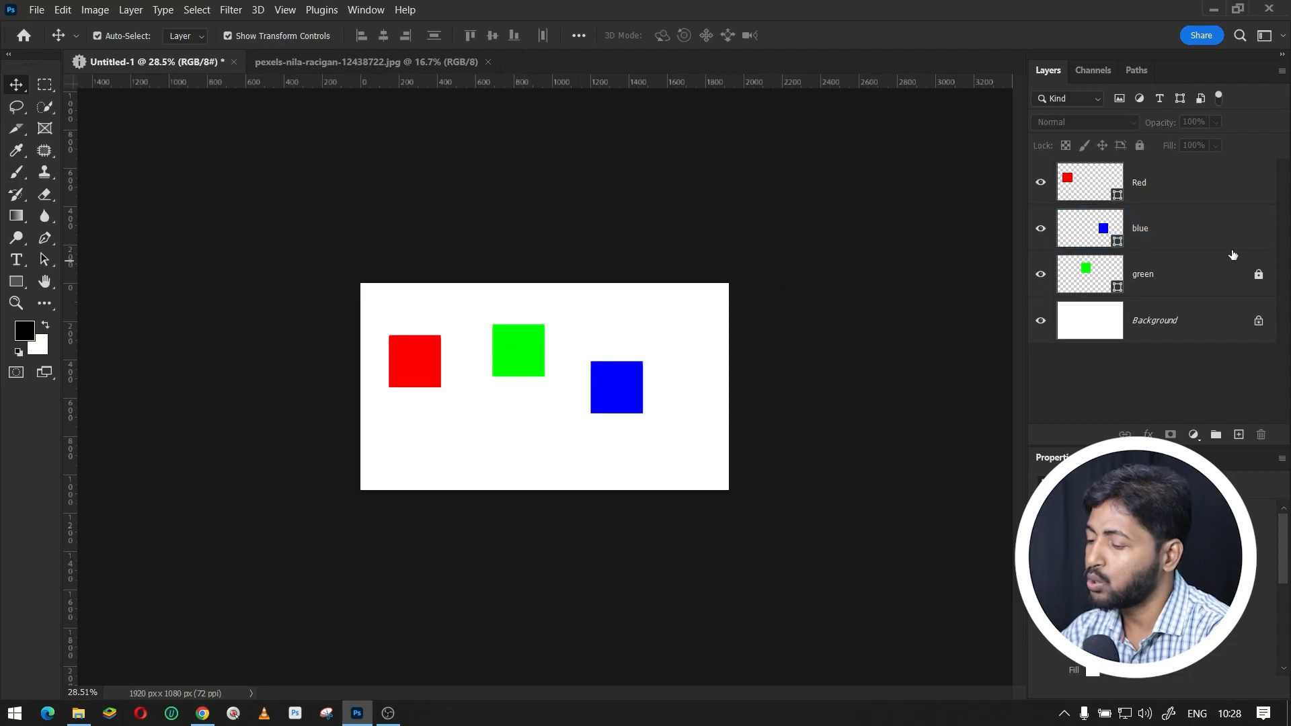
Step: Unlock the green layer and stack all three squares over one another at the green square's position
left_click(1258, 277)
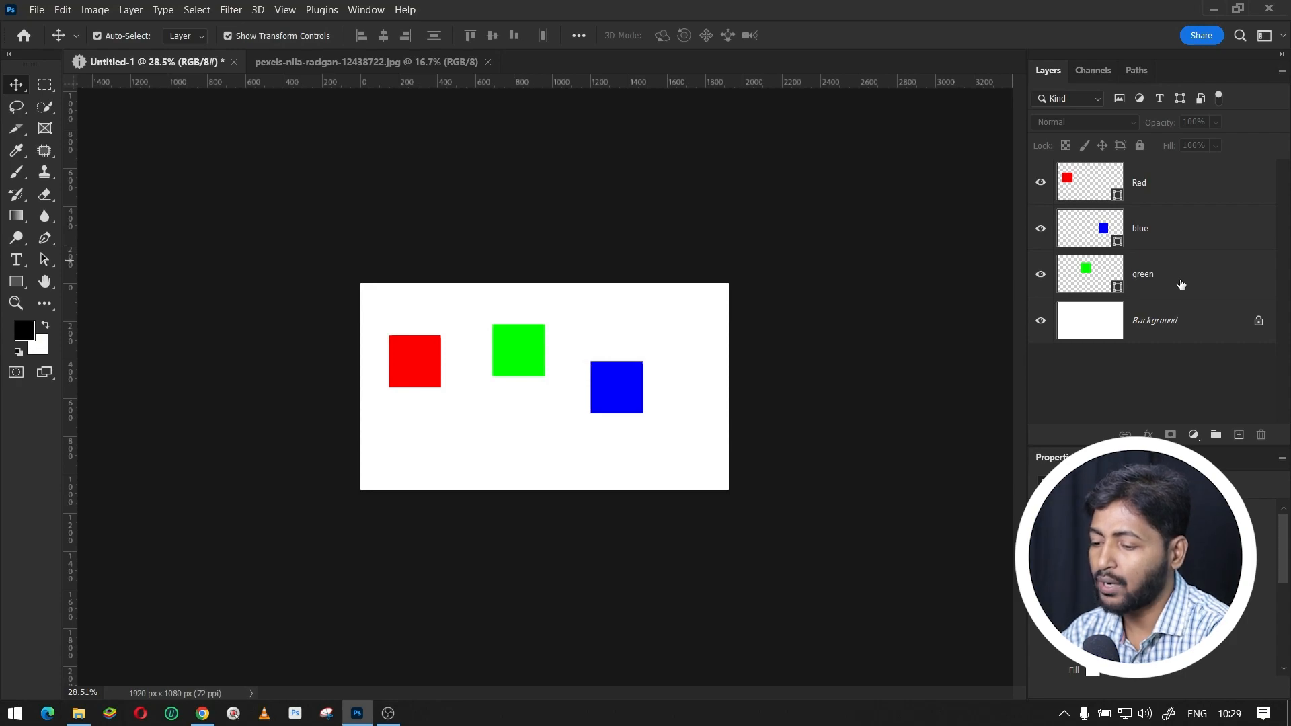
left_click_drag(511, 347, 517, 389)
left_click_drag(407, 363, 519, 370)
left_click_drag(595, 387, 496, 363)
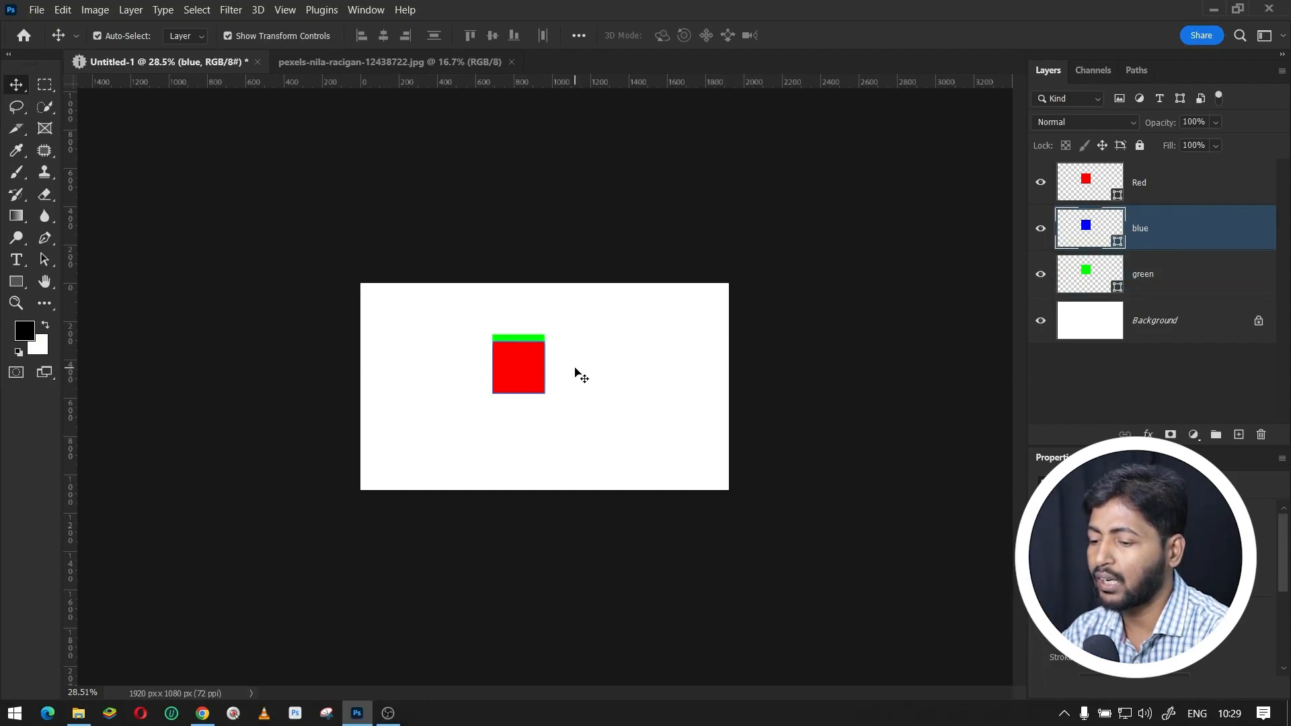
Step: Select the blue layer beneath the red square and try to pull its hidden square out directly on the canvas
left_click(527, 371)
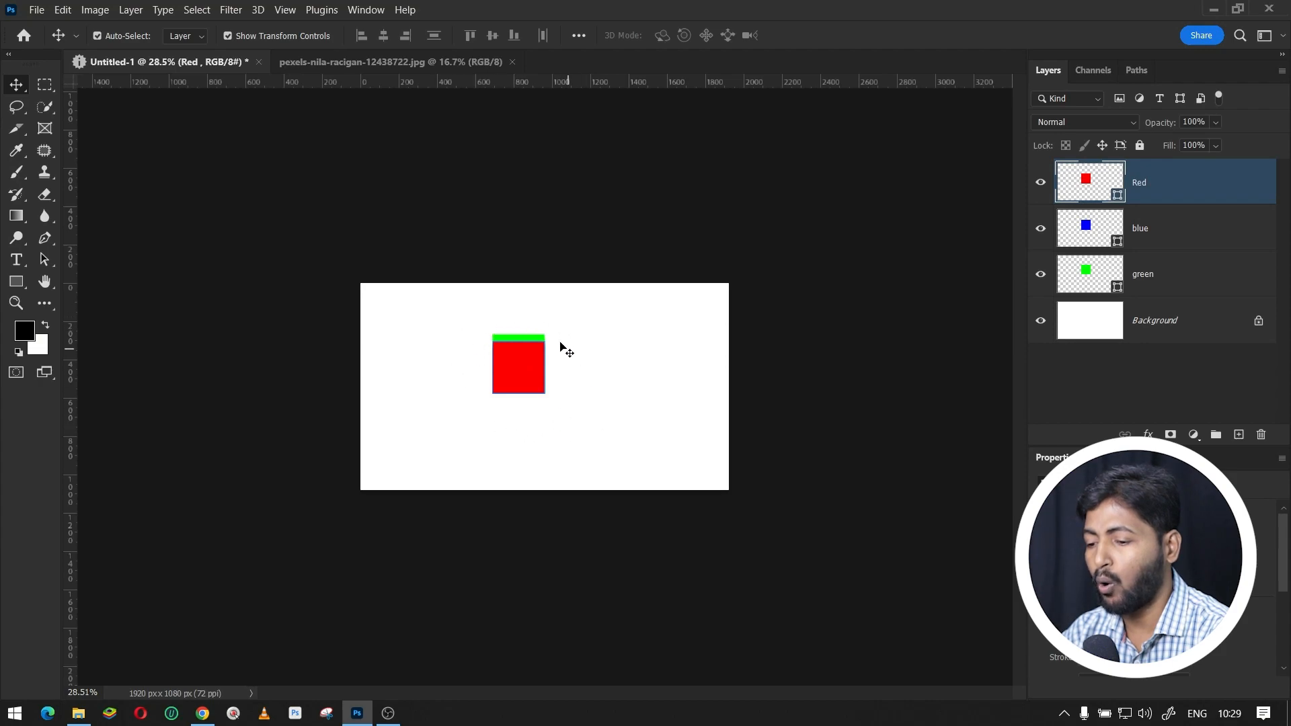
right_click(517, 363)
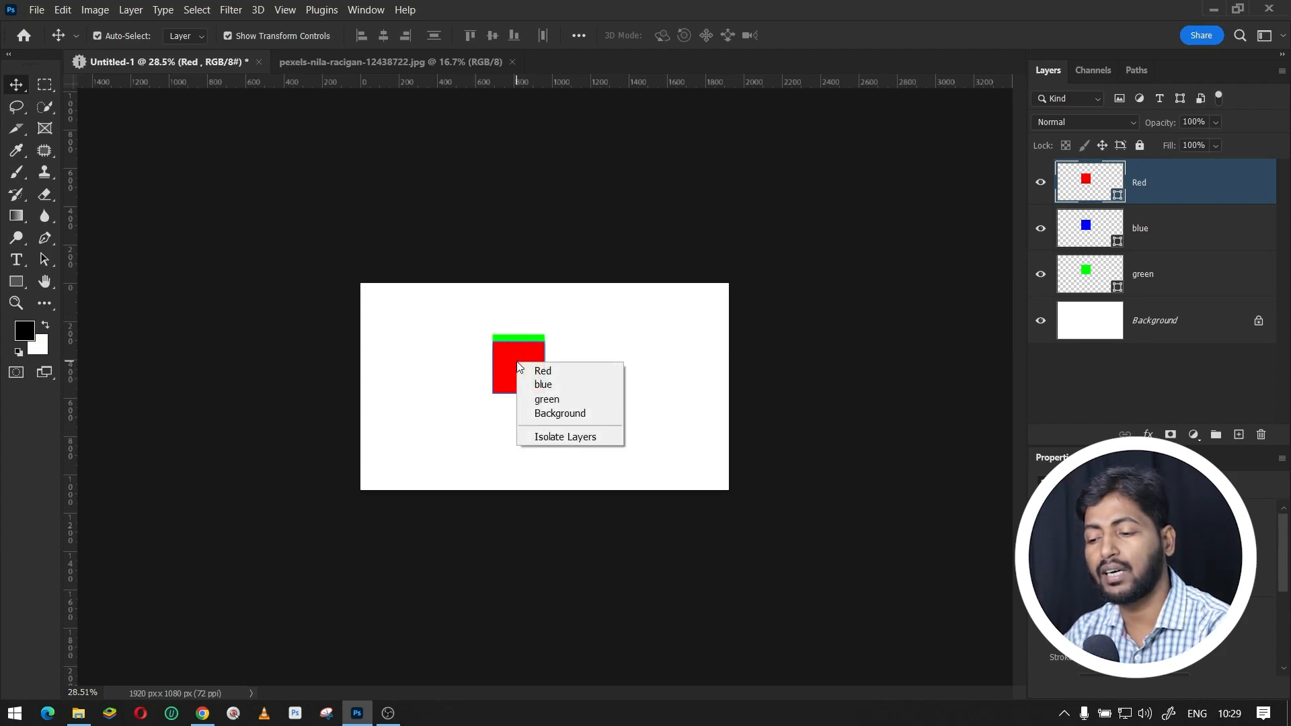
left_click(558, 384)
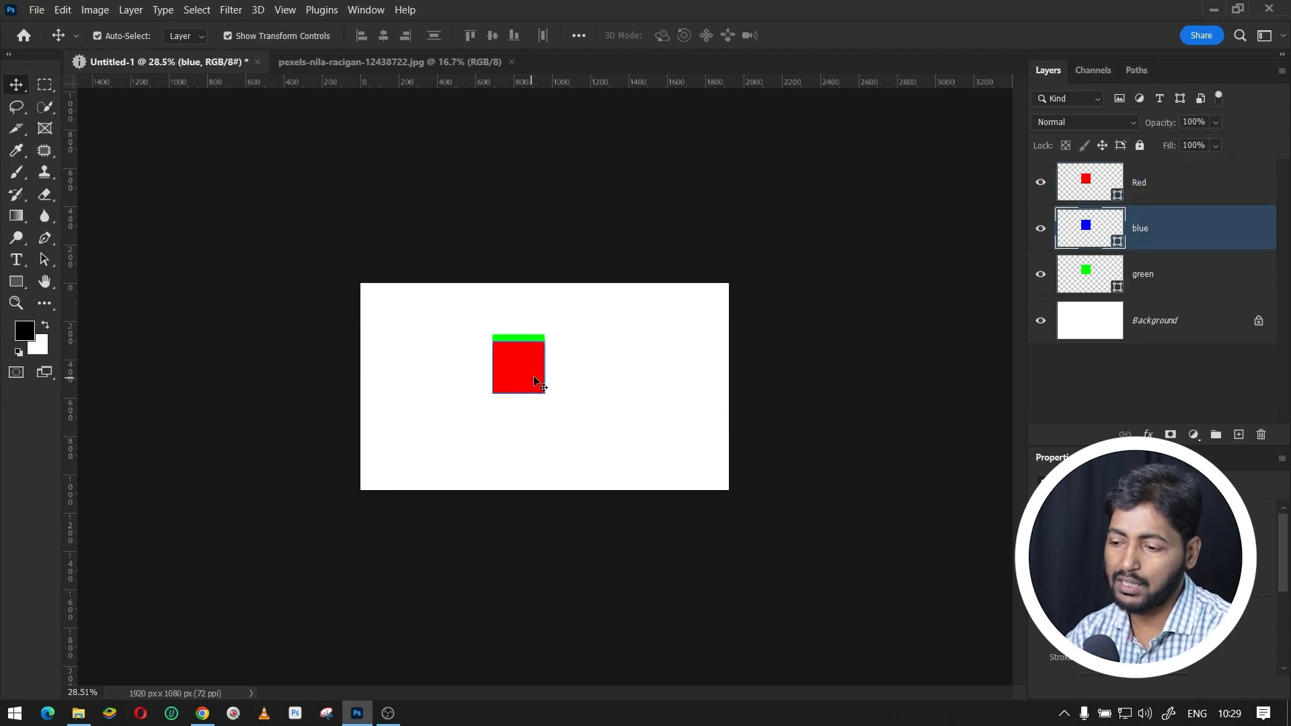
mouse_move(525, 368)
left_mouse_down()
mouse_move(632, 366)
mouse_move(469, 374)
mouse_move(507, 378)
left_mouse_up()
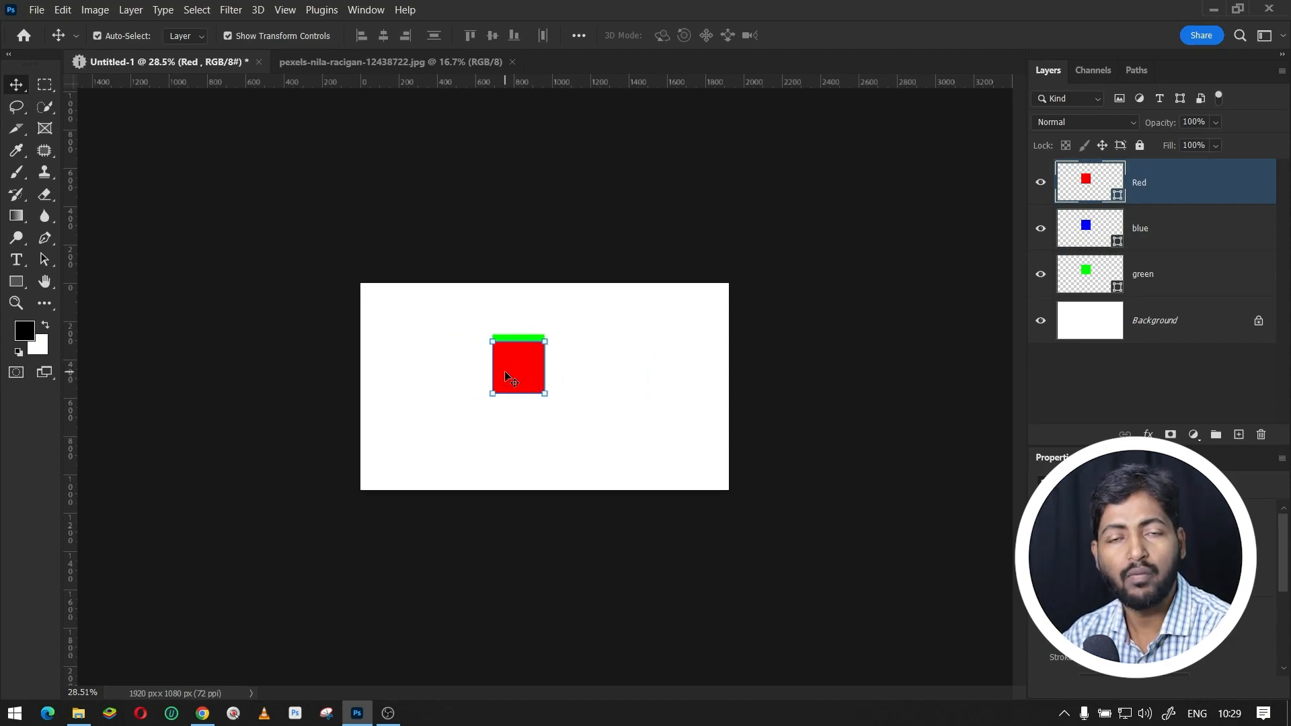
mouse_move(530, 382)
left_mouse_down()
mouse_move(600, 374)
mouse_move(512, 386)
left_mouse_up()
Step: Select the hidden blue layer again and use Free Transform to move its square right to about X 1279.5 px, Y 404.5 px
right_click(522, 364)
left_click(536, 387)
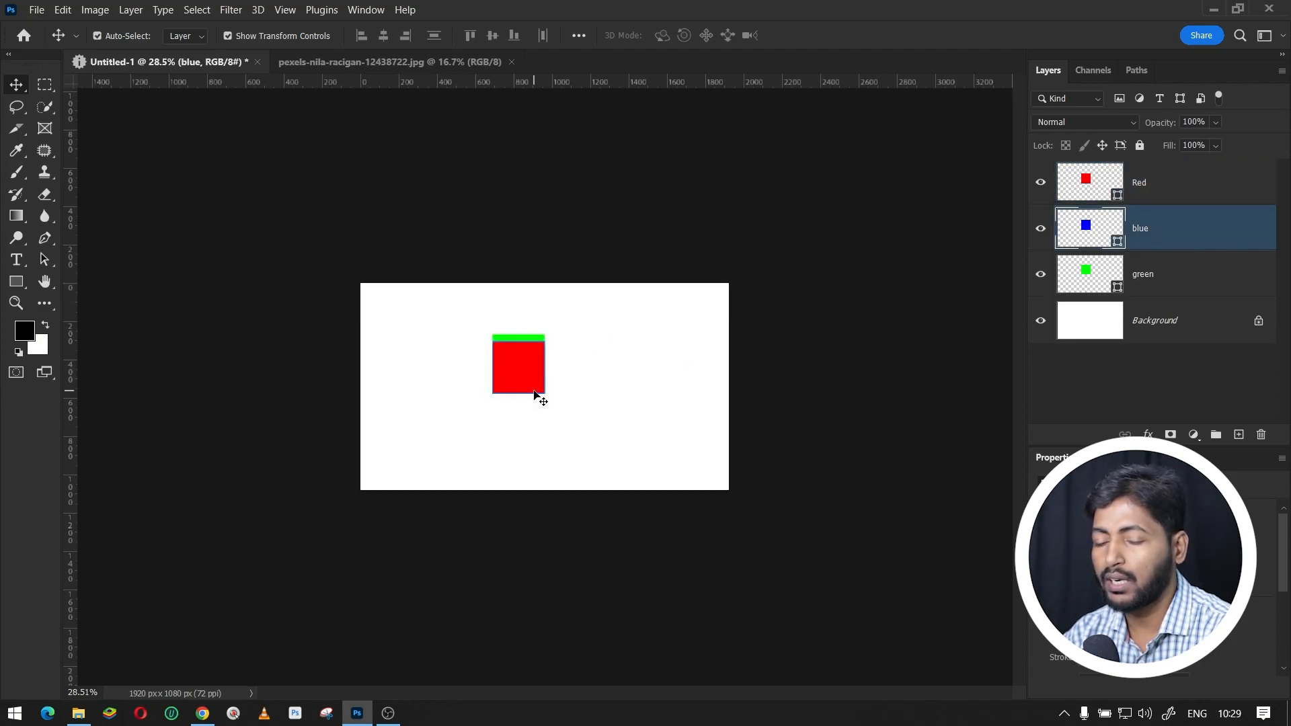
key("ctrl")
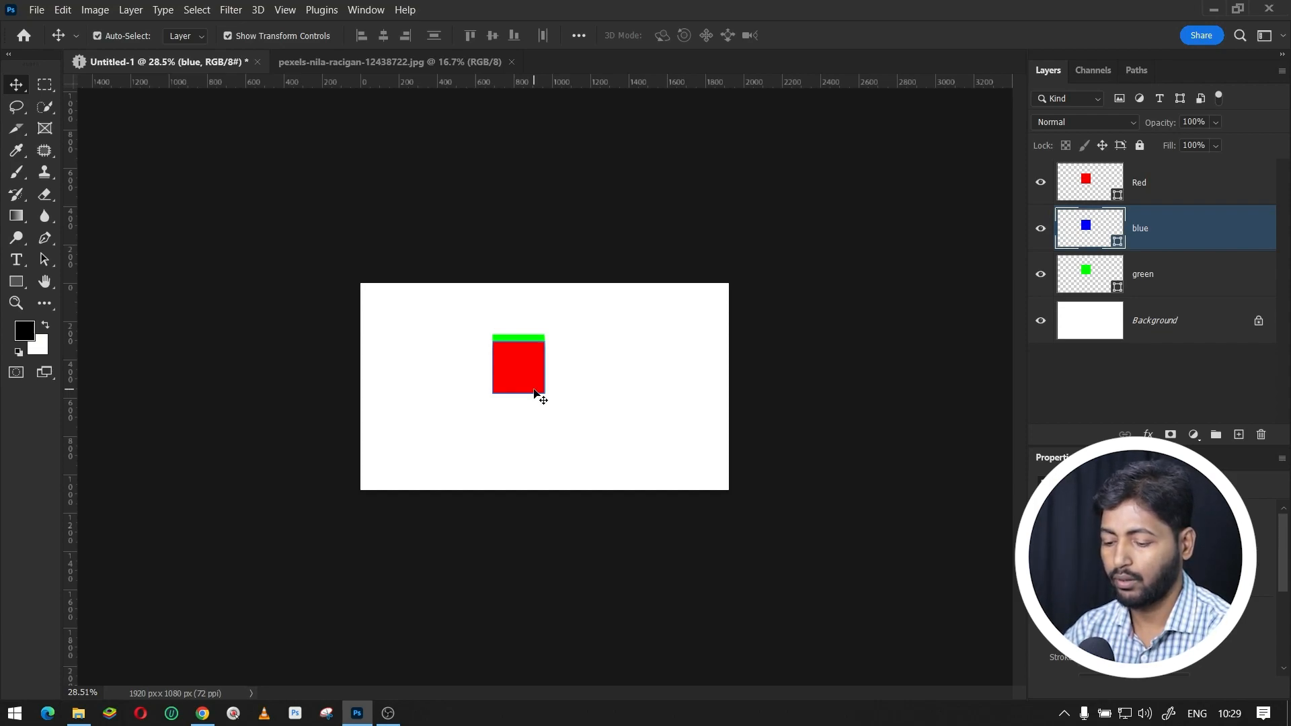
key("ctrl+t")
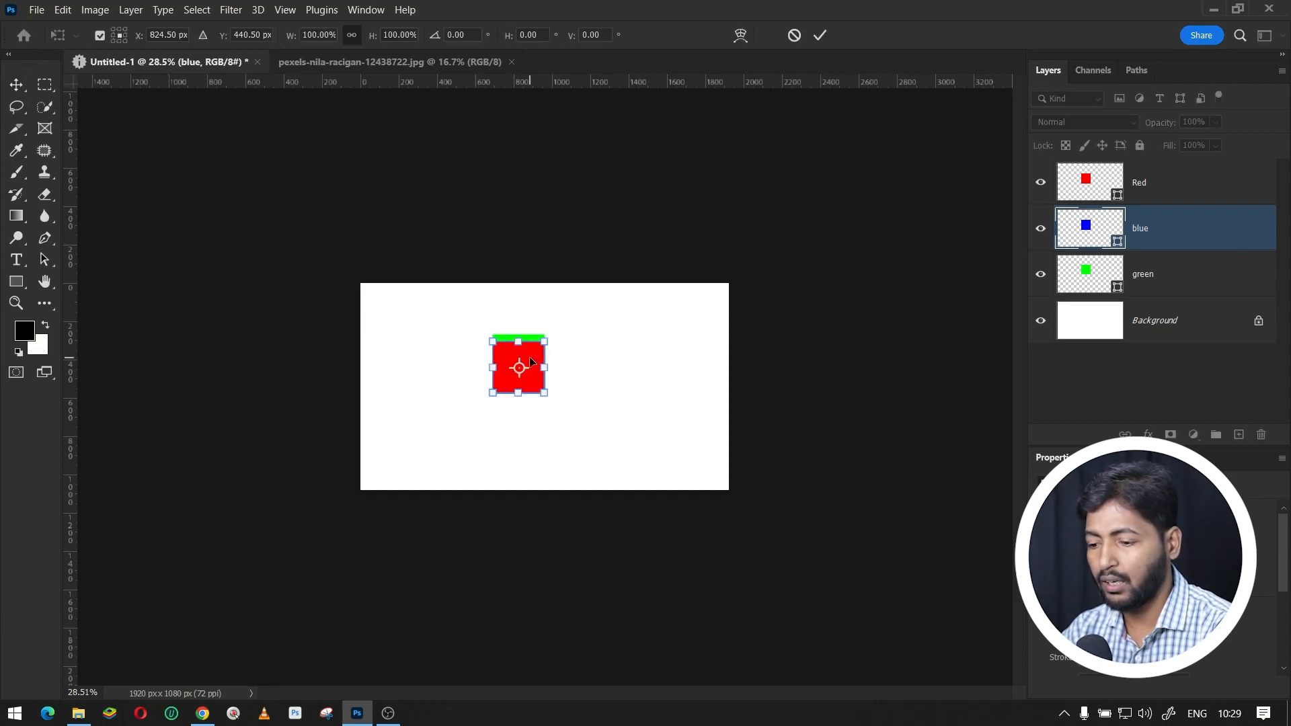
left_click_drag(534, 363, 619, 383)
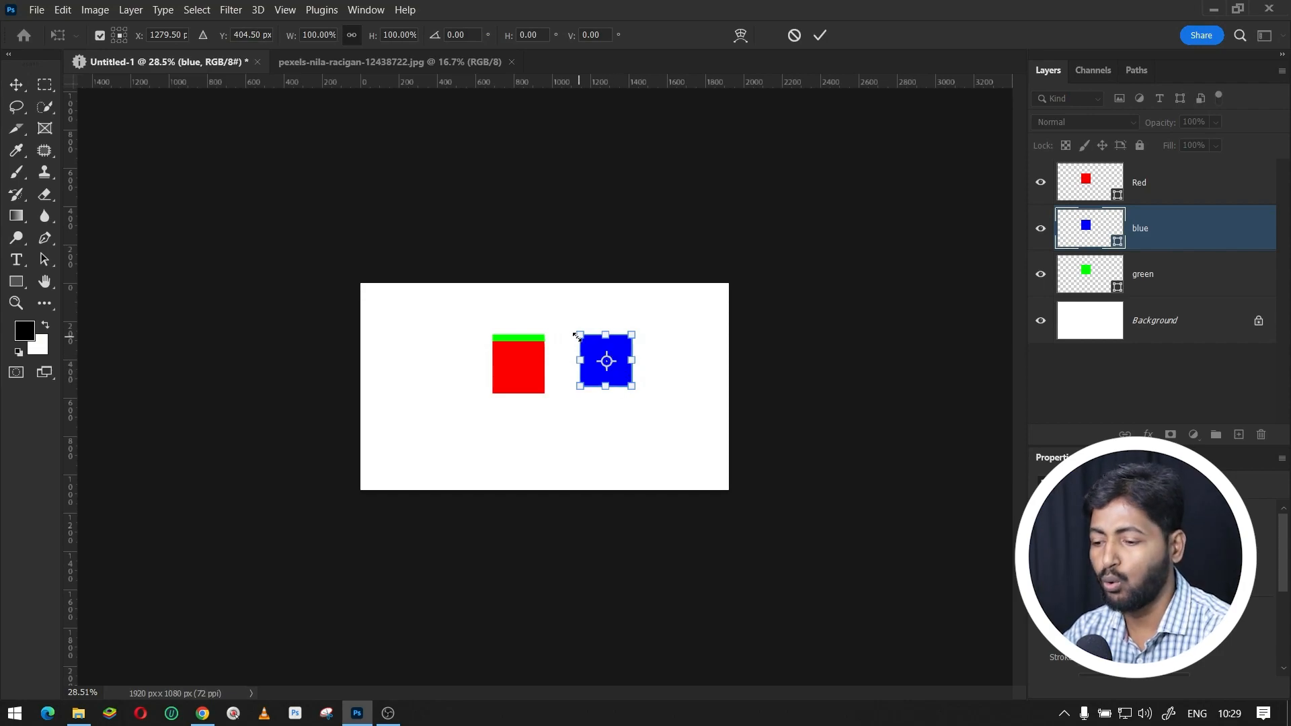
key("Return")
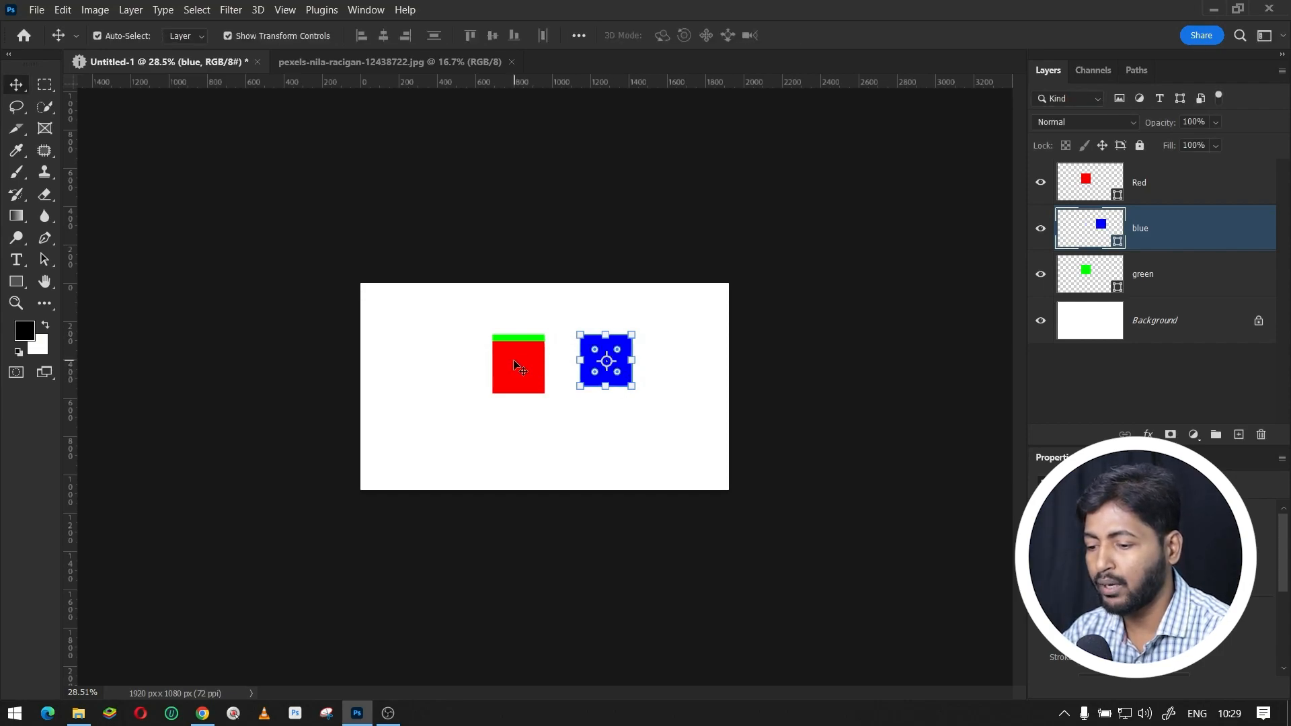
Step: Select the green layer beneath the red square and use Free Transform to move its square left to about X 390.5 px, Y 341.5 px
right_click(516, 364)
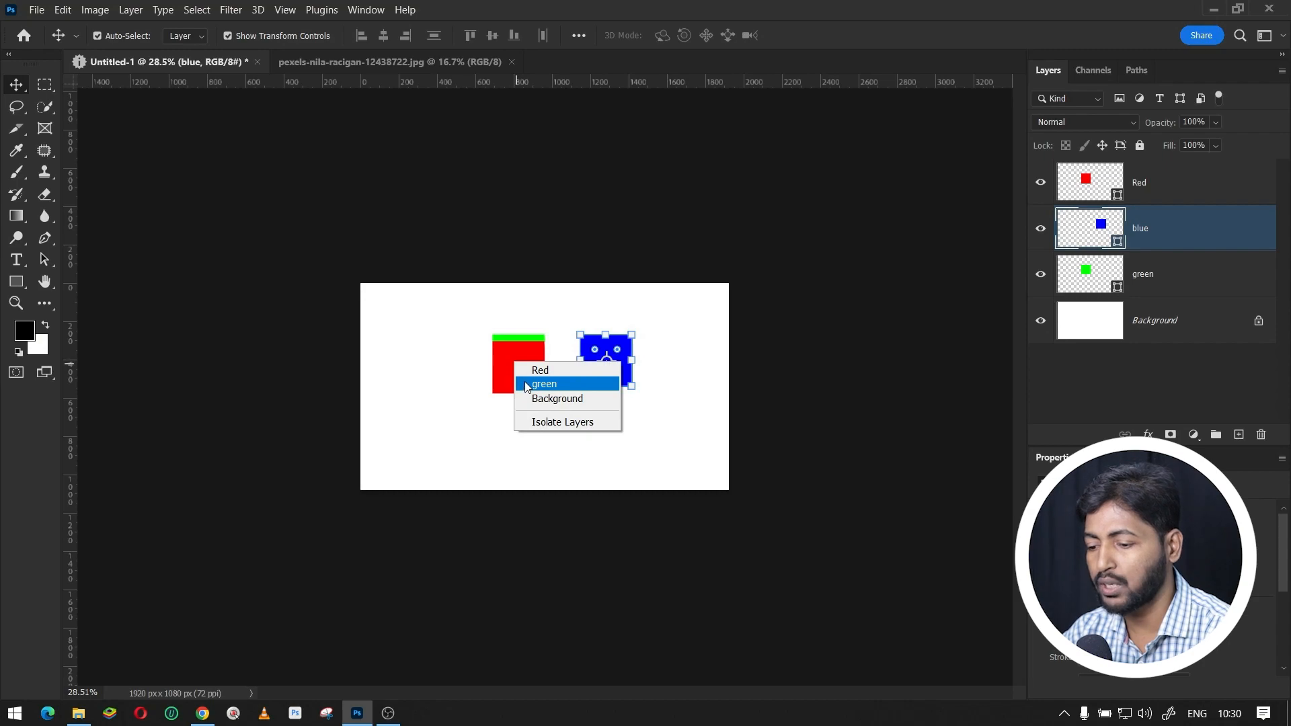
left_click(543, 384)
key("ctrl+t")
left_click_drag(529, 373, 446, 360)
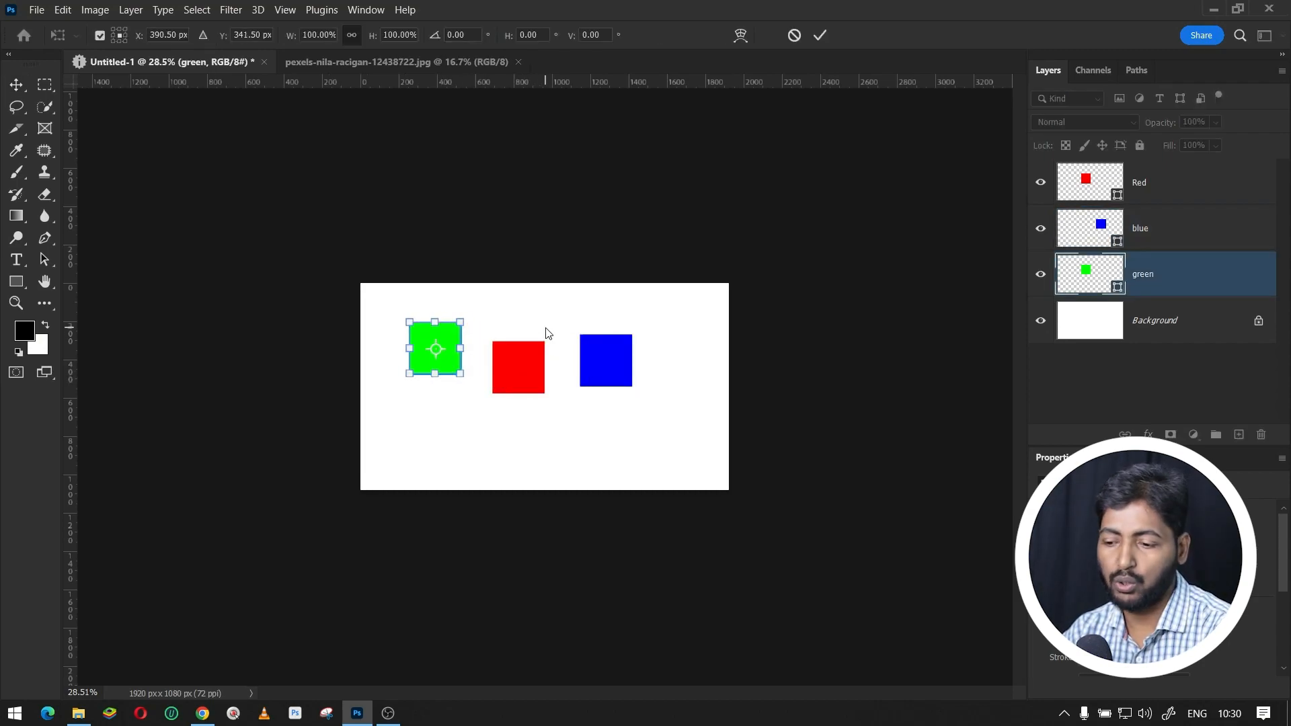
key("Return")
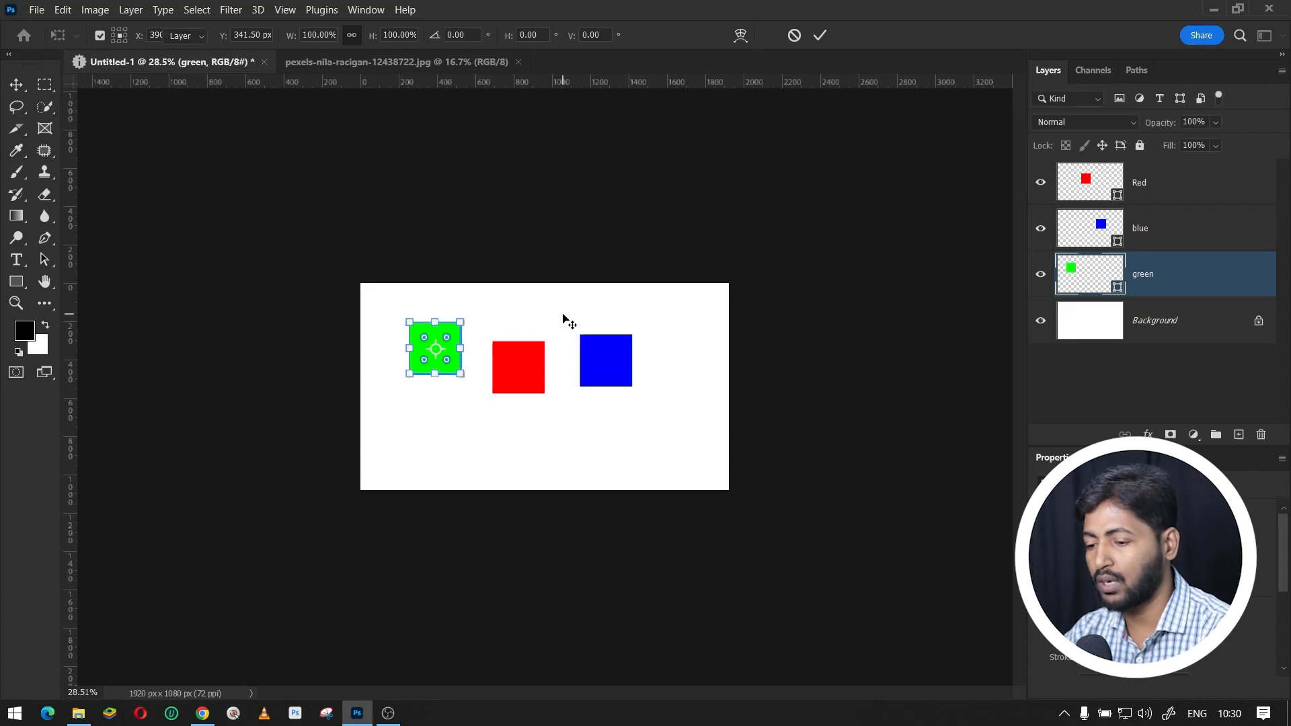
Step: Turn off Auto-Select and Show Transform Controls, and try to move the blue square with no layer selected
left_click(550, 348)
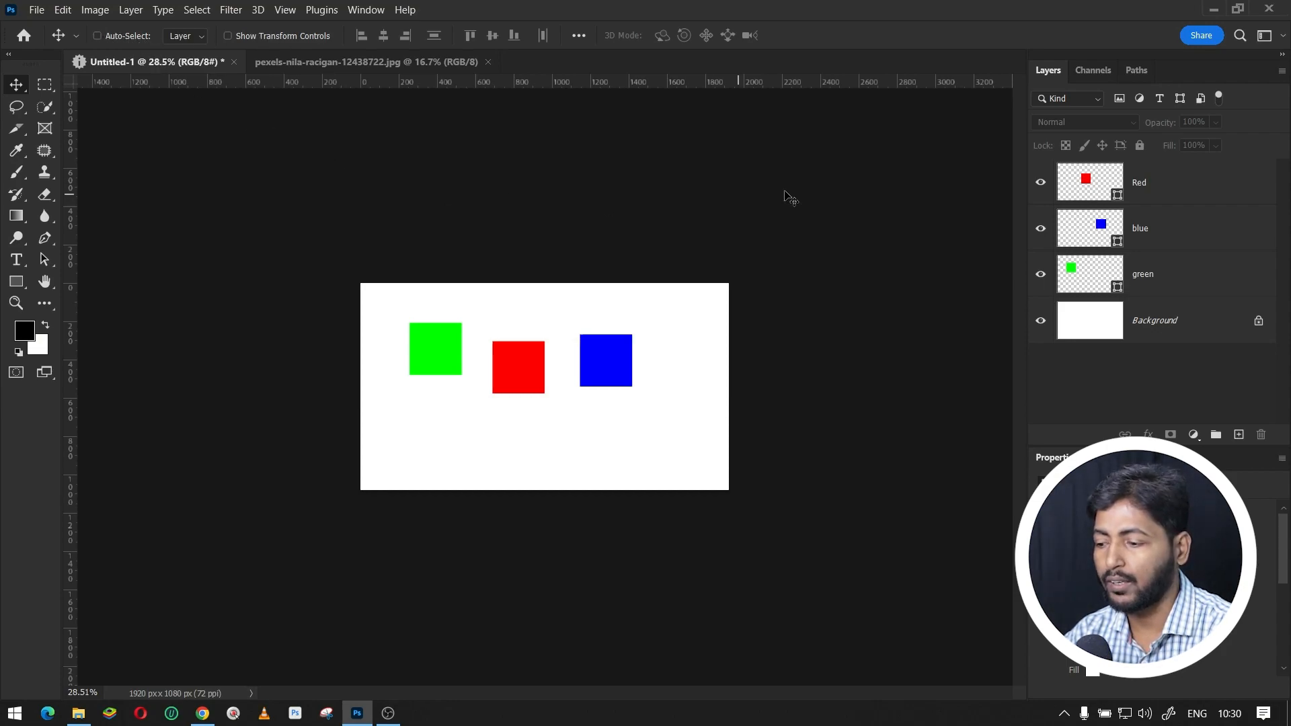
left_click(602, 368)
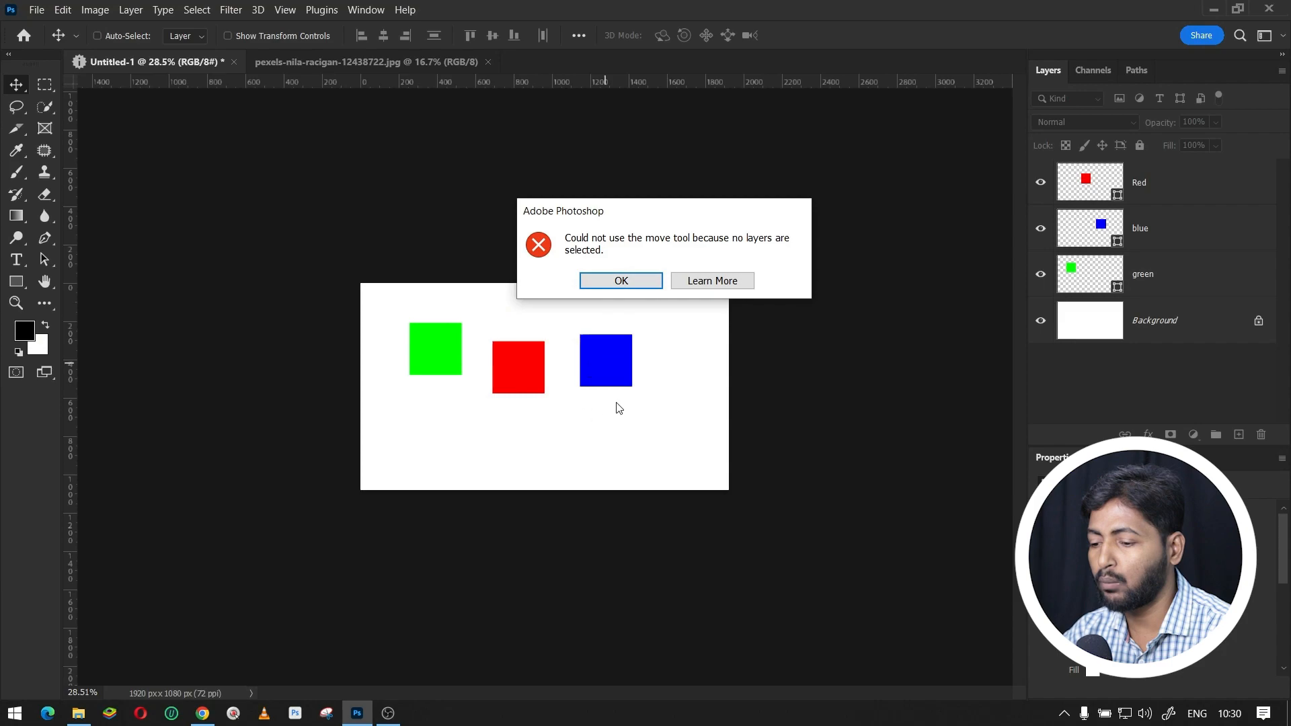
left_click(620, 280)
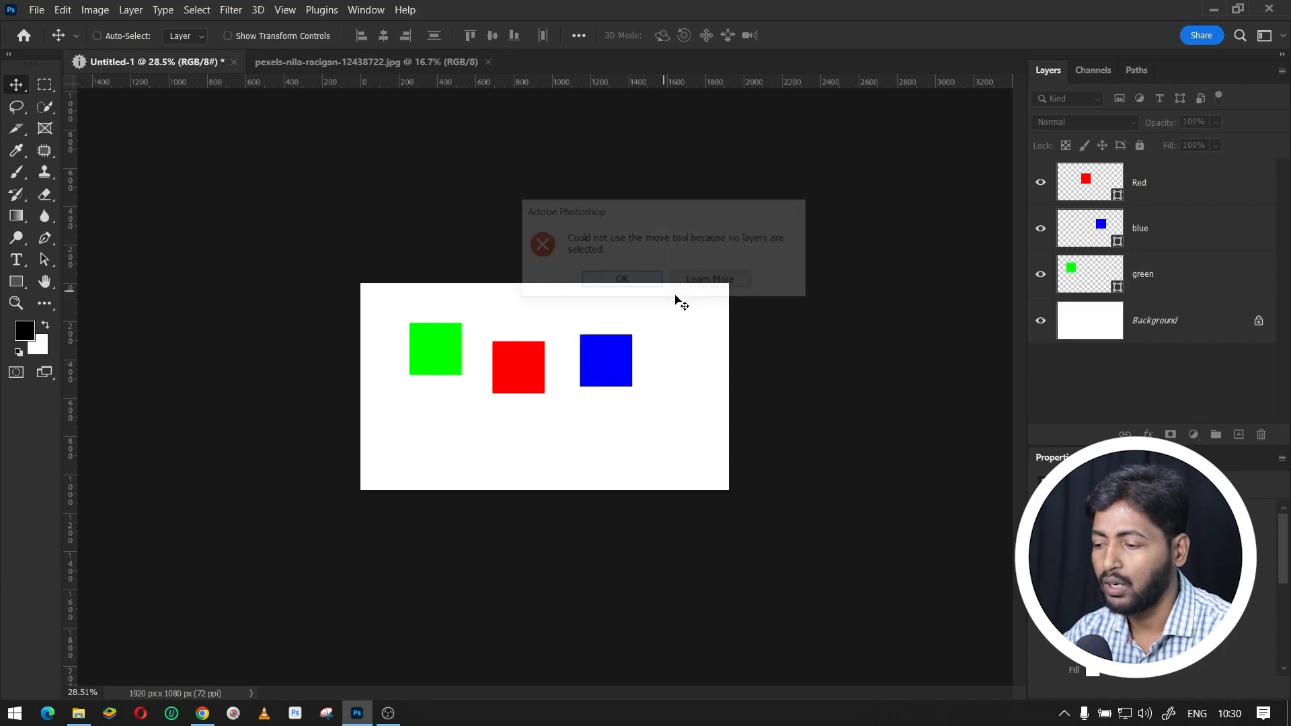
Step: Select the blue layer, move its square down below the red square's level, and make the Red layer active
left_click(1170, 234)
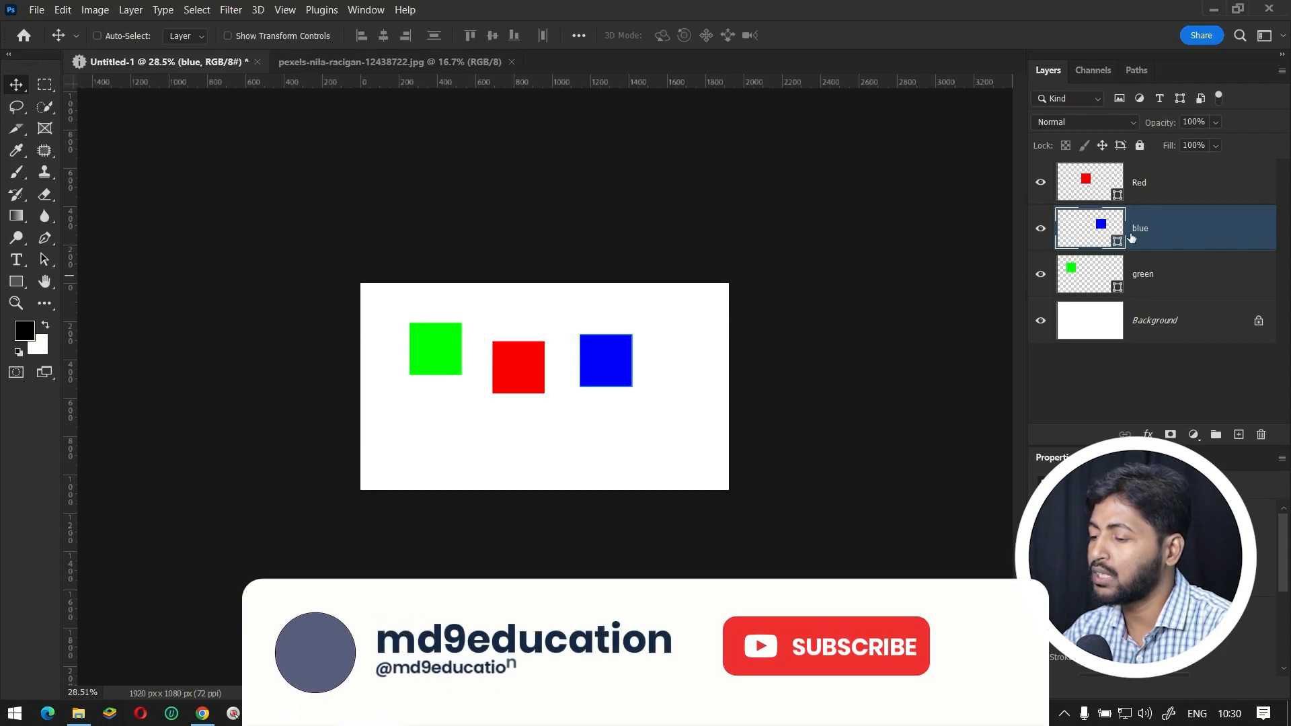
left_click_drag(614, 357, 629, 383)
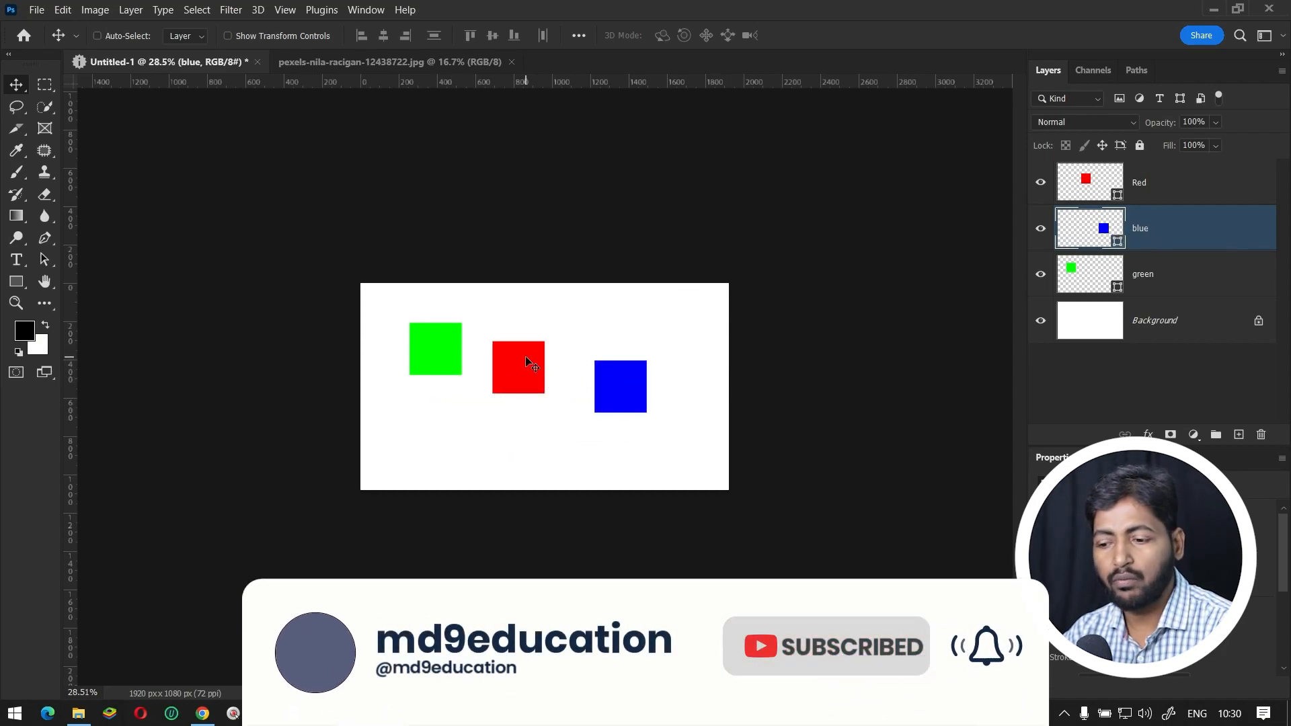
left_click_drag(518, 377, 510, 409)
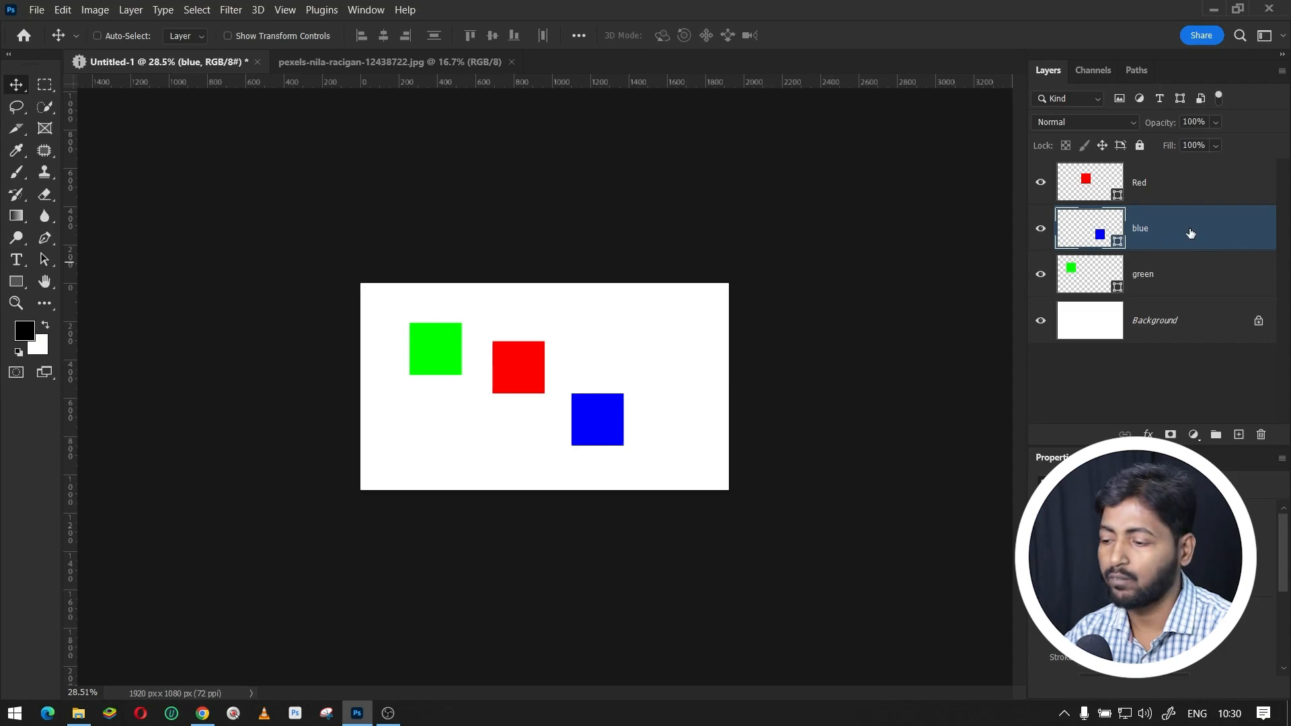
left_click(1169, 190)
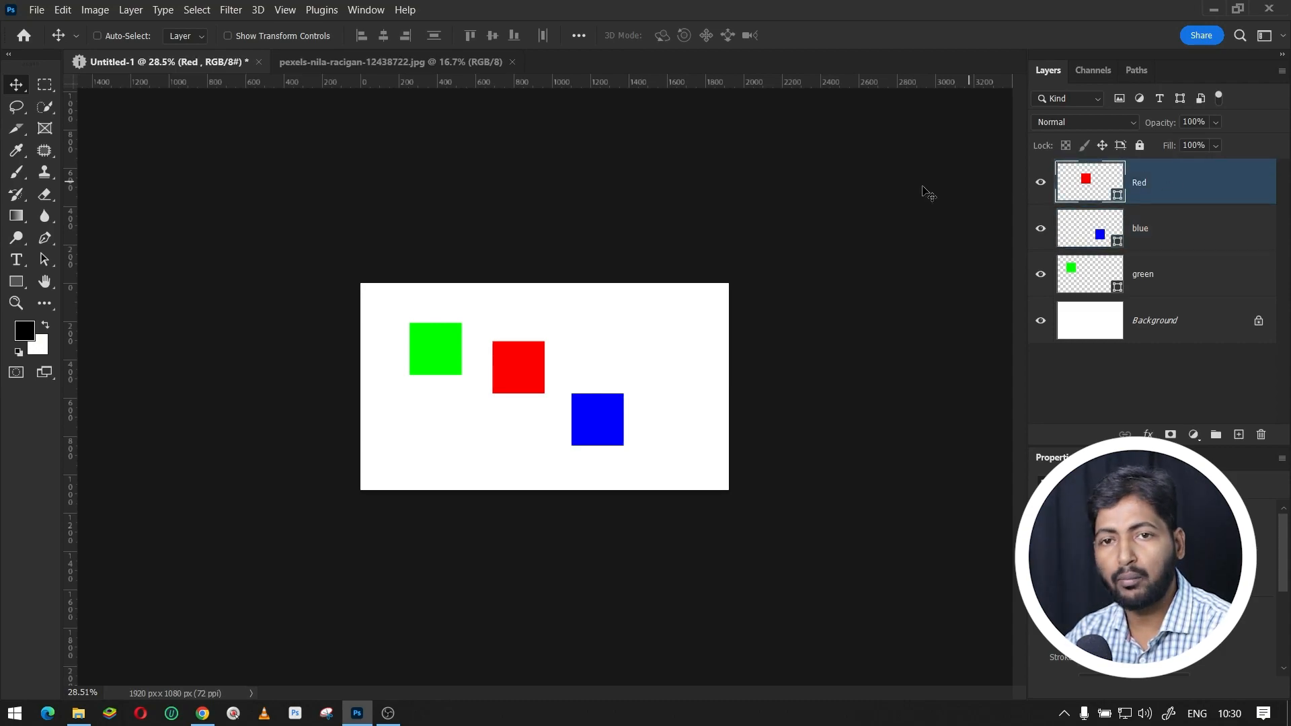
Step: Turn on Auto-Select and reposition the red, green and blue squares one after another on the canvas
left_click_drag(499, 396, 545, 366)
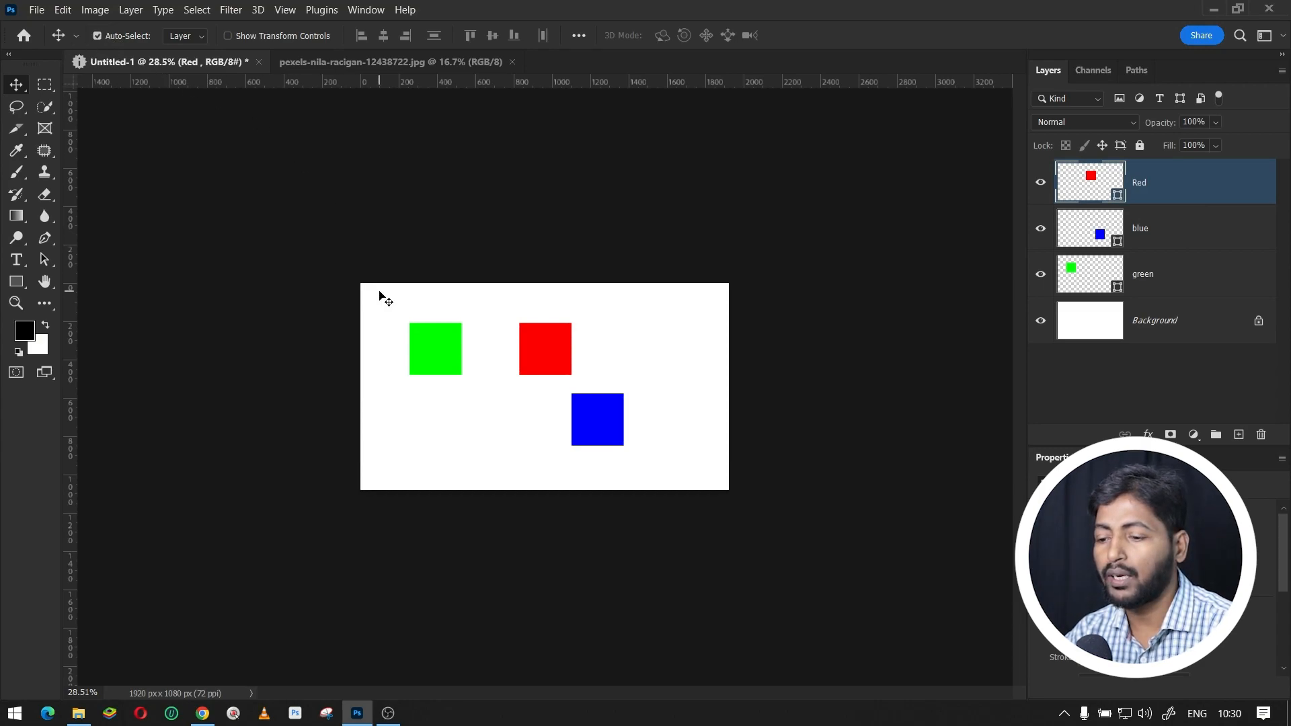
mouse_move(441, 367)
left_mouse_down()
mouse_move(436, 400)
mouse_move(452, 356)
mouse_move(439, 383)
left_mouse_up()
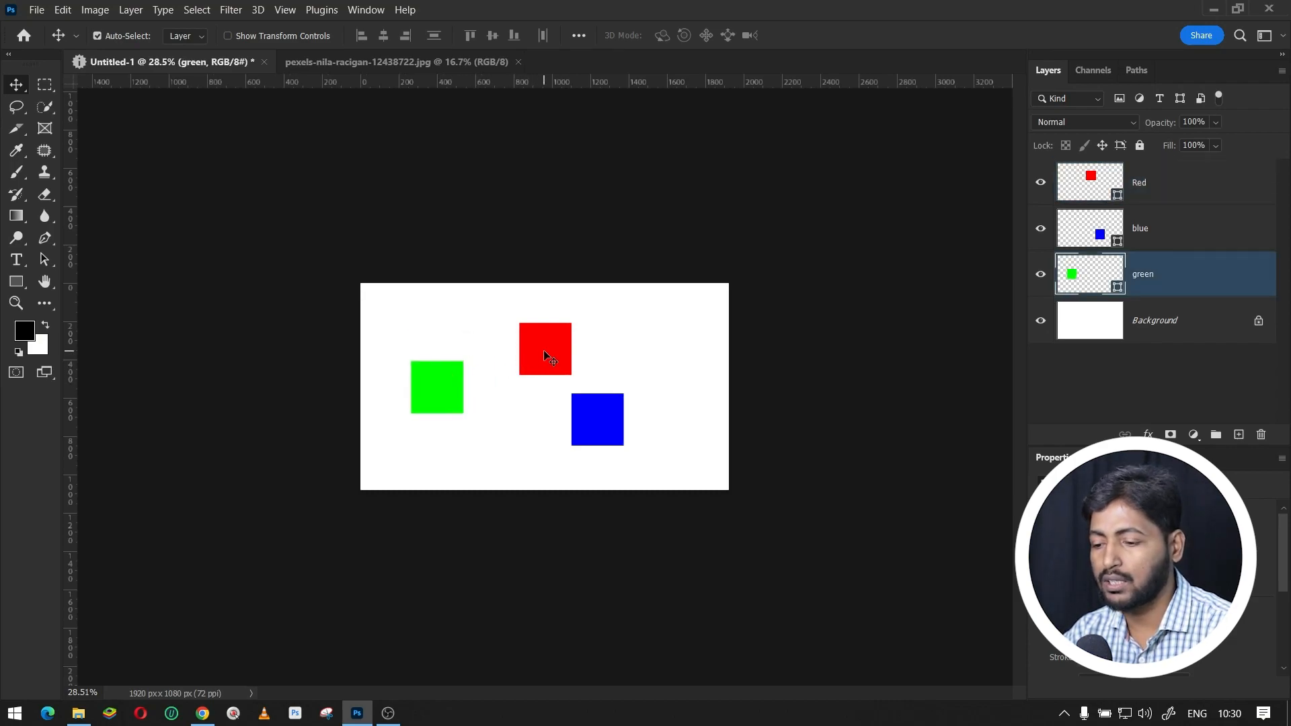
left_click_drag(546, 356, 519, 356)
left_click_drag(591, 418, 639, 360)
left_click_drag(535, 356, 546, 401)
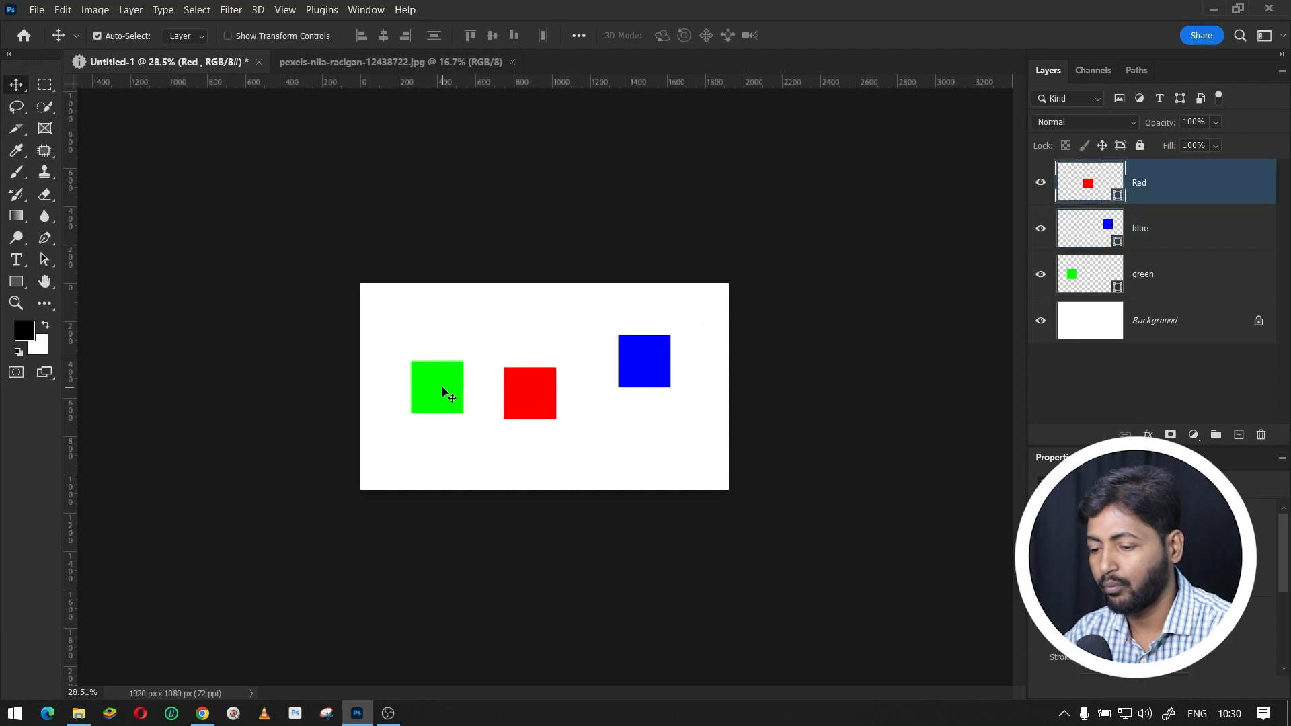
left_click_drag(444, 393, 435, 366)
left_click_drag(538, 397, 553, 384)
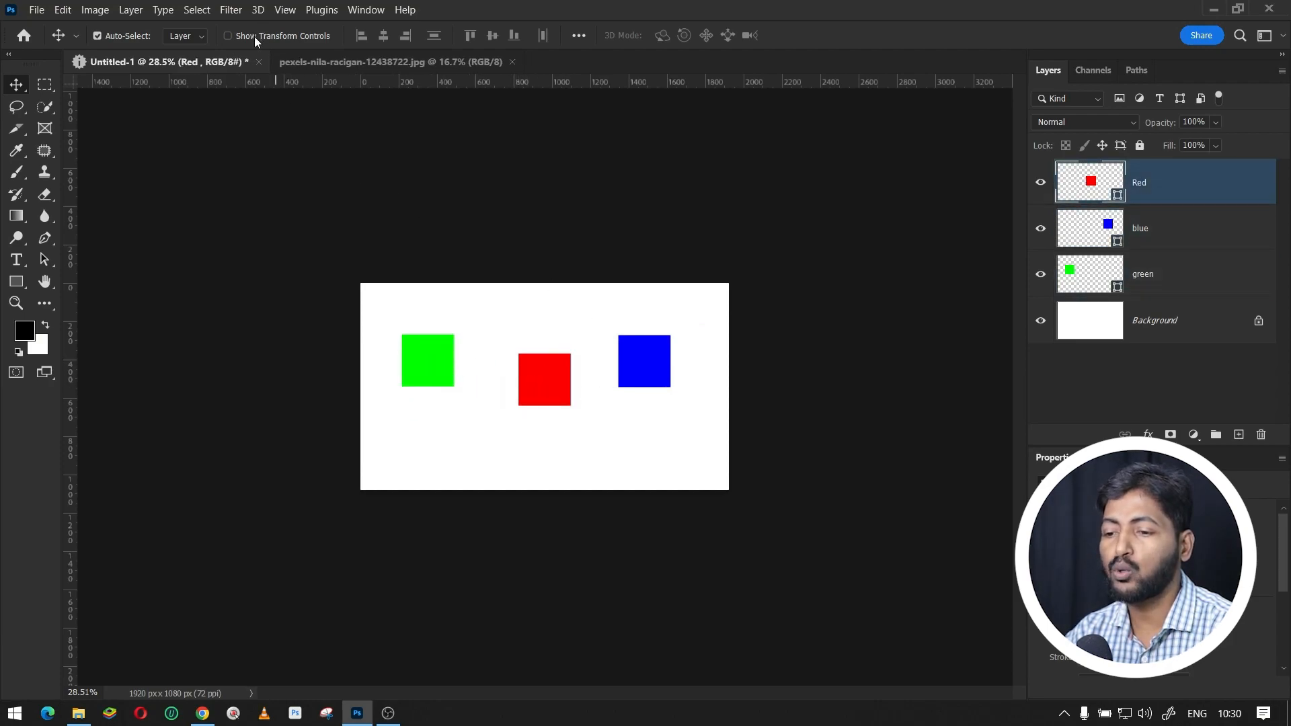
Step: Show the transform controls on the red square, deselect the layer and hide the controls again
left_click(228, 36)
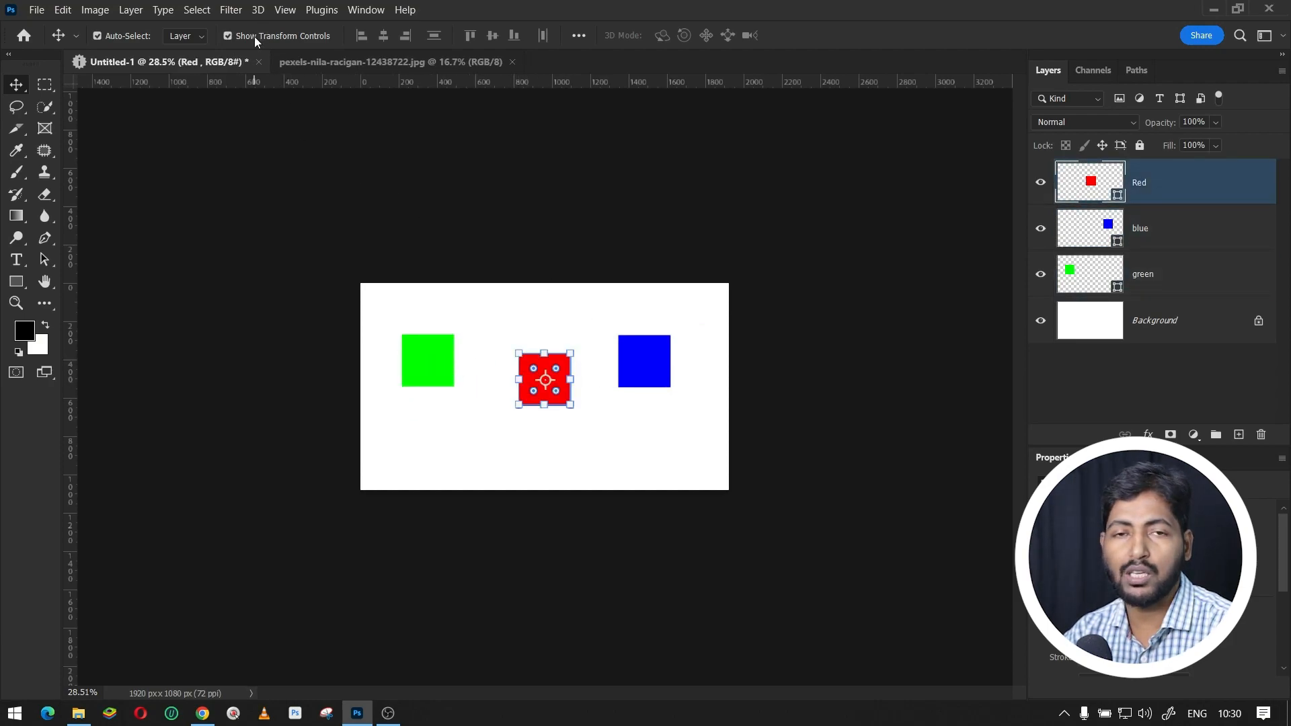
left_click(504, 297)
left_click(258, 41)
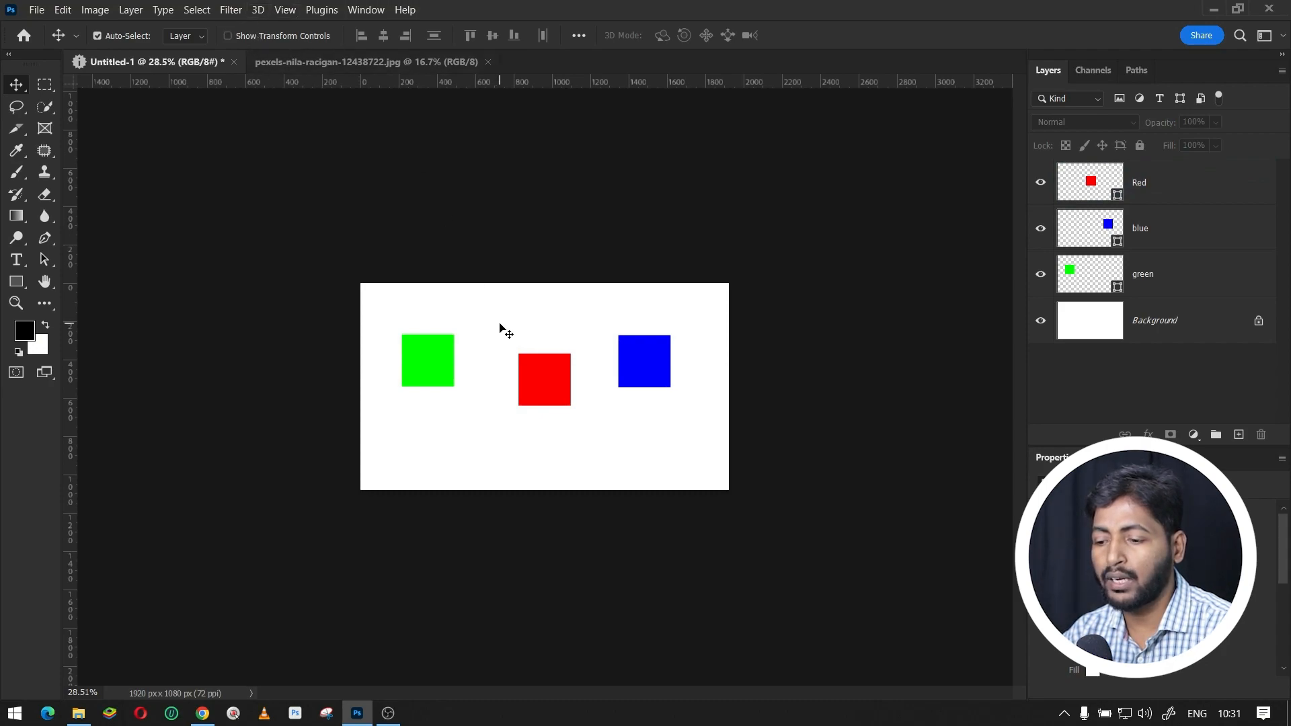
Step: Move the green square slightly right and scale it up to about 111% with Free Transform
left_click_drag(425, 368, 449, 357)
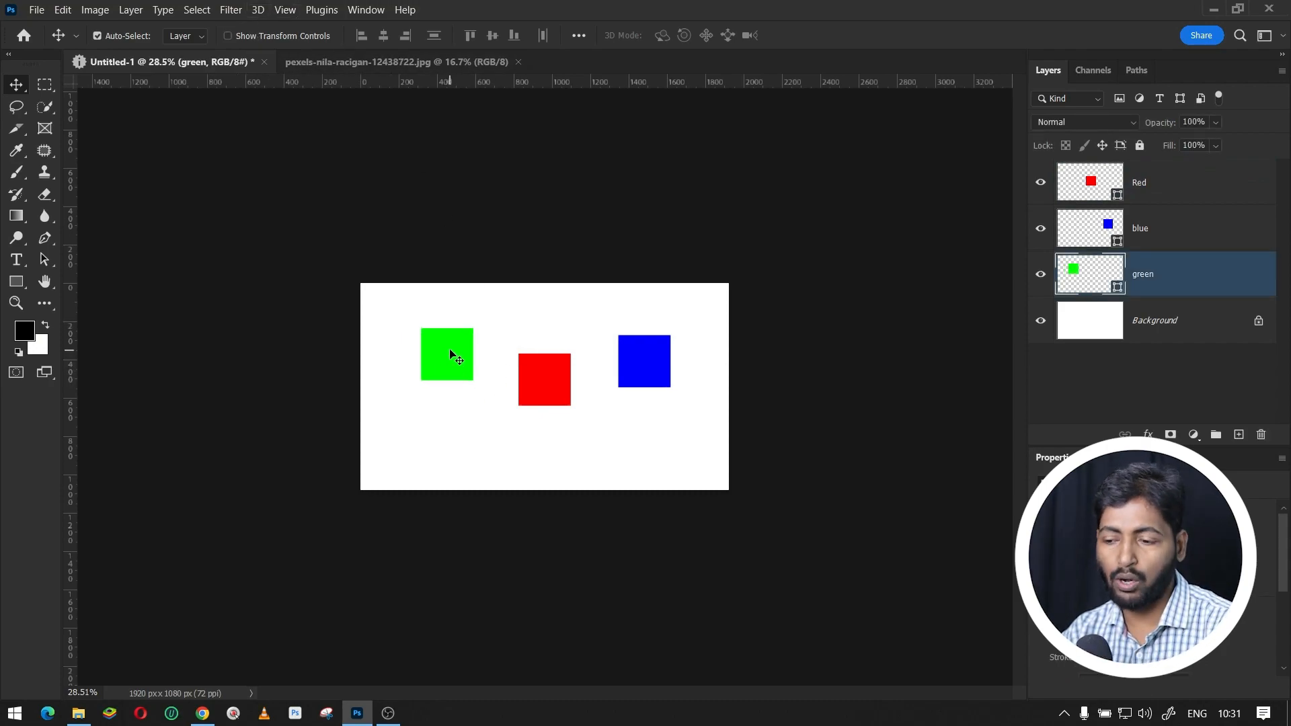
key("ctrl+t")
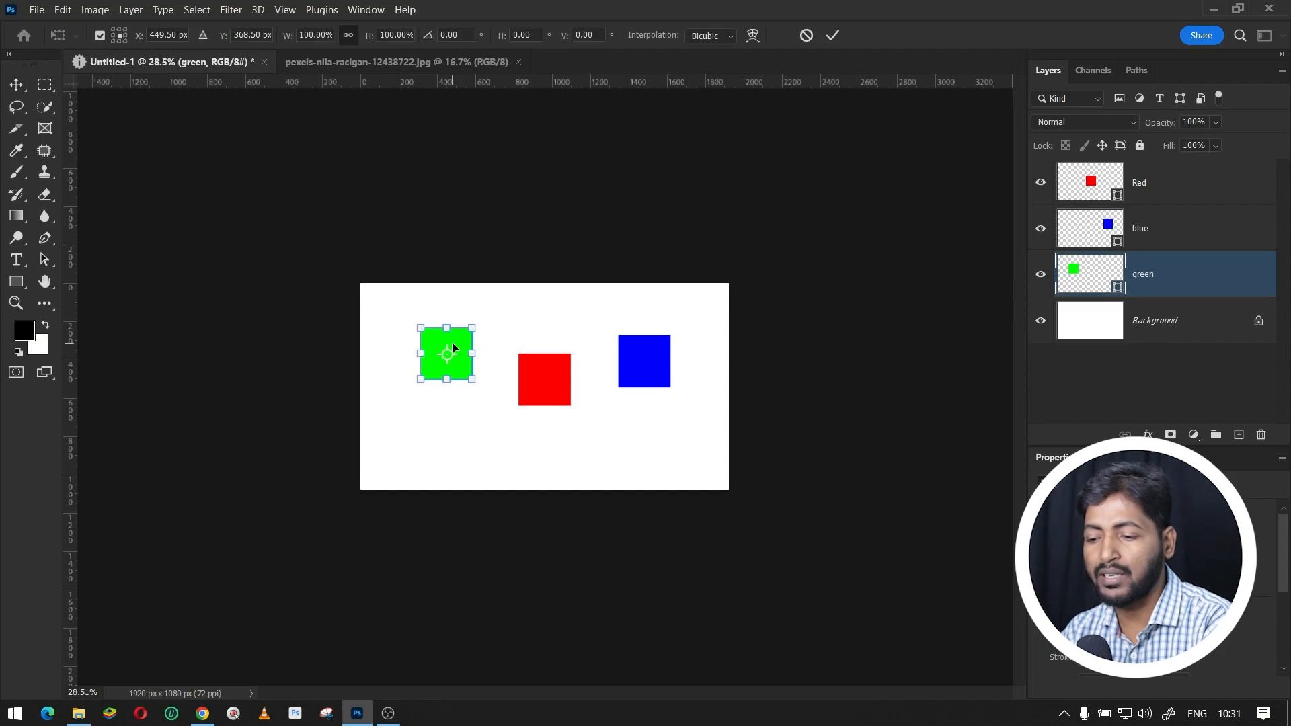
mouse_move(468, 327)
left_mouse_down()
mouse_move(456, 342)
mouse_move(504, 291)
mouse_move(444, 350)
mouse_move(475, 316)
left_mouse_up()
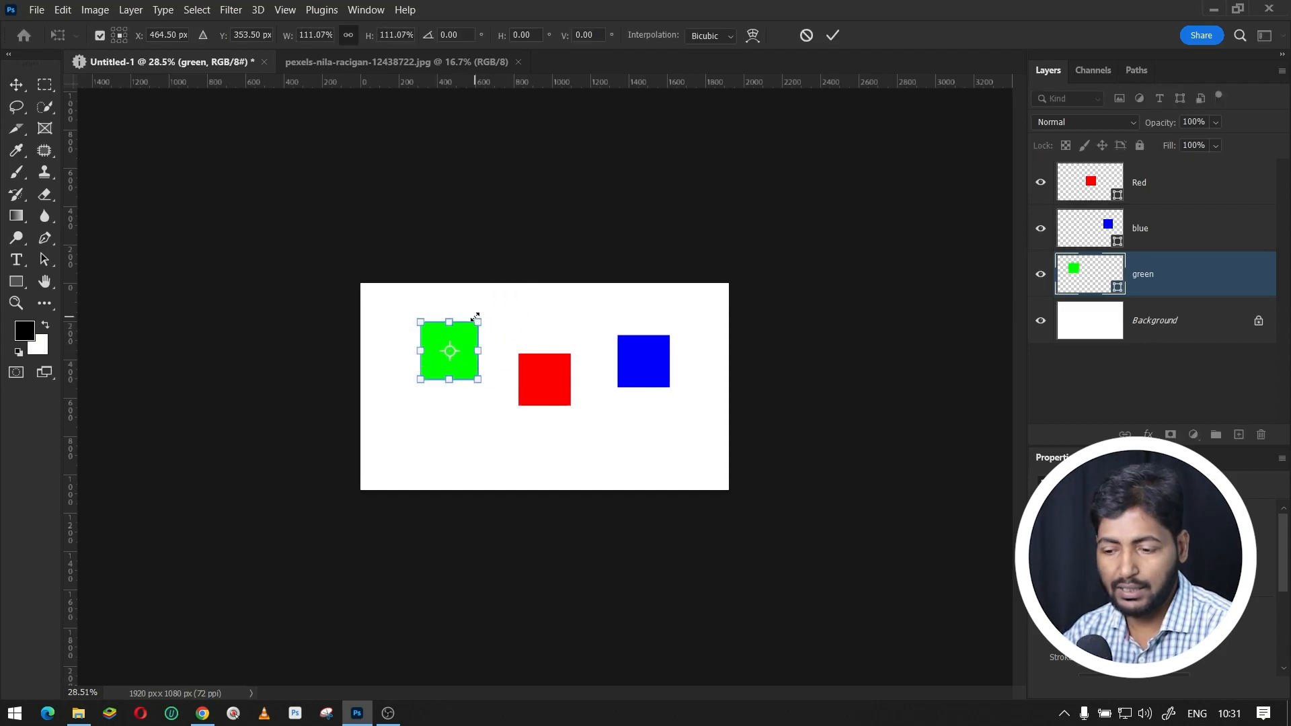
key("Return")
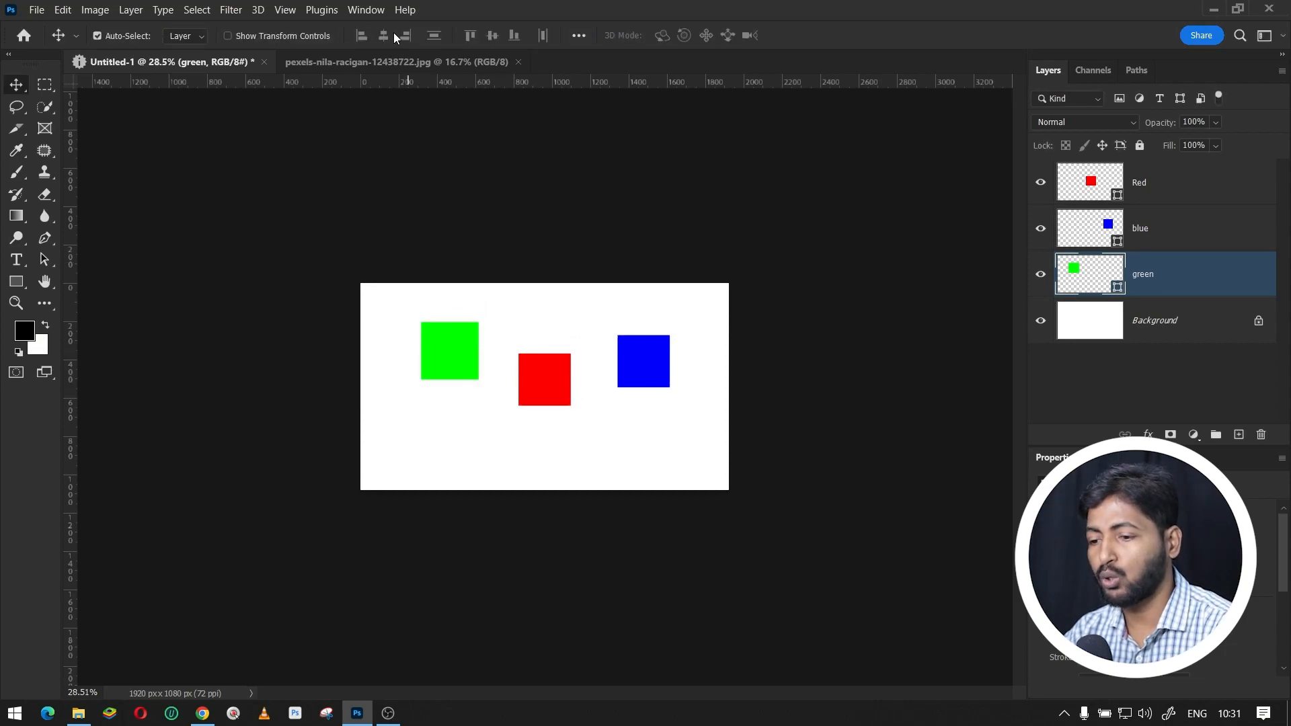
Step: Turn on Show Transform Controls, scale the green square down to about 67% with its handles, and deselect the layer
left_click(286, 37)
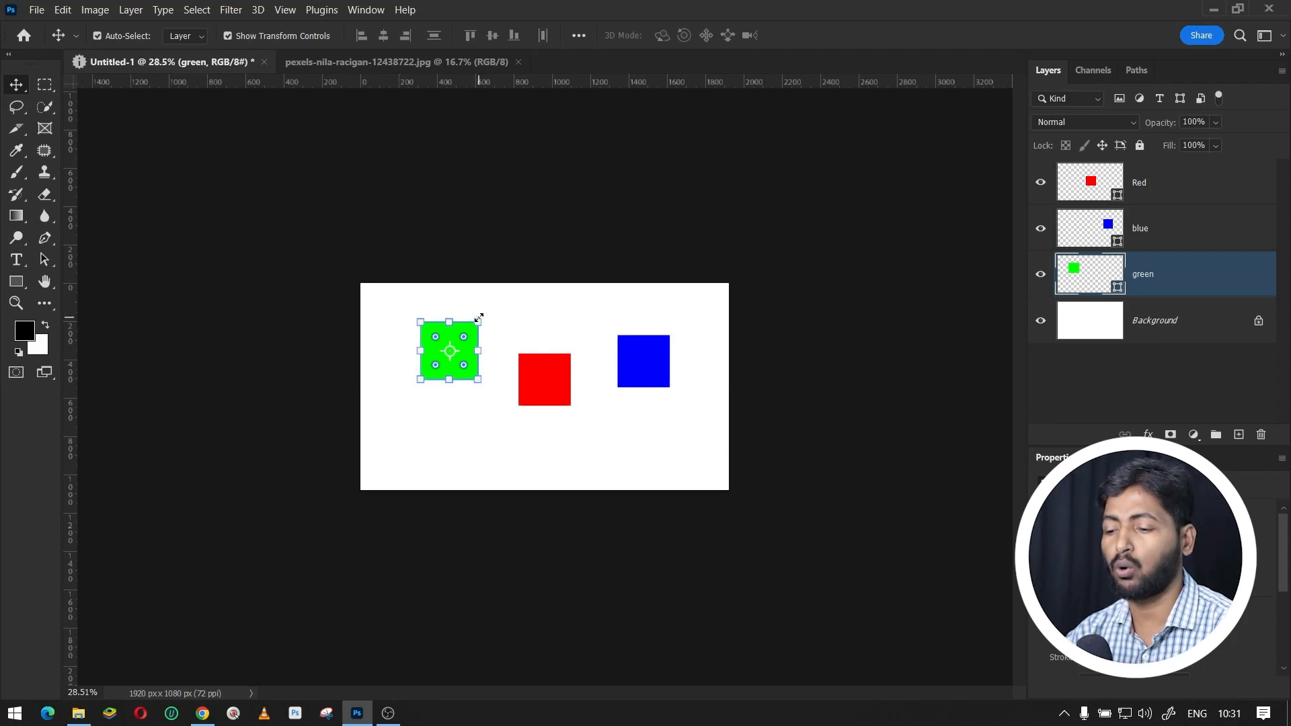
left_click_drag(479, 317, 469, 346)
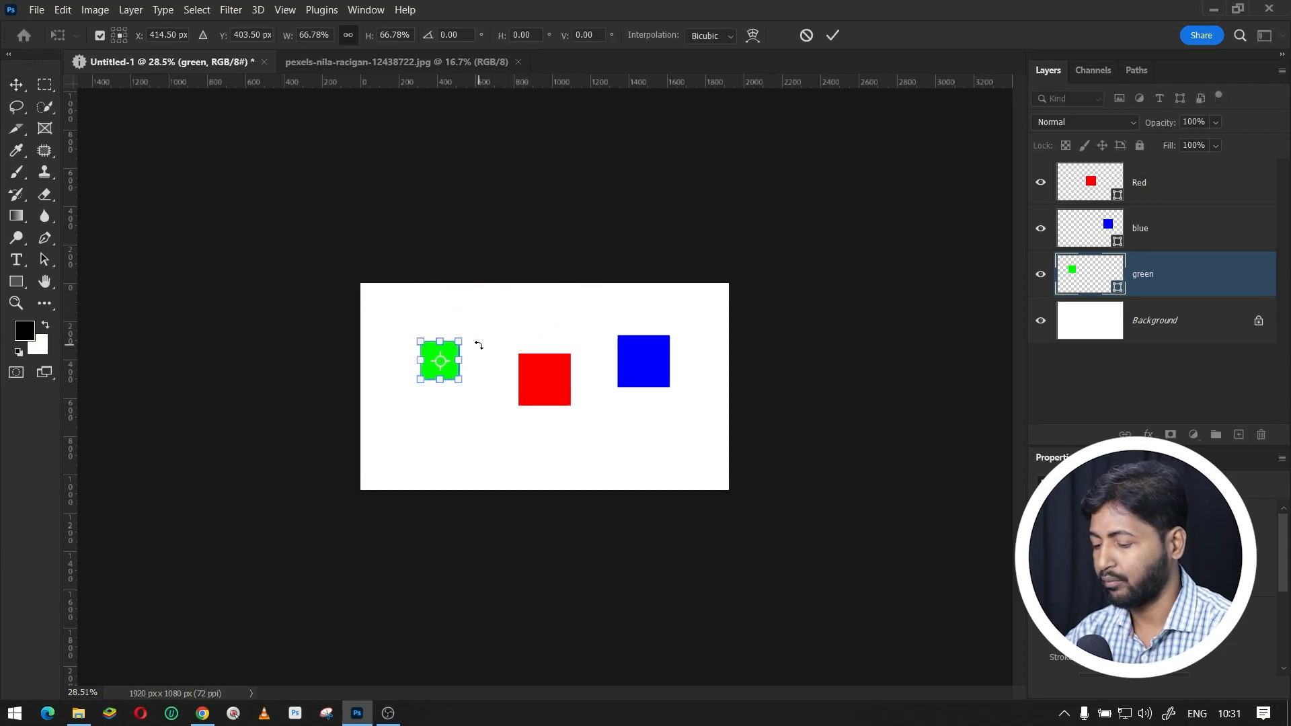
key("Return")
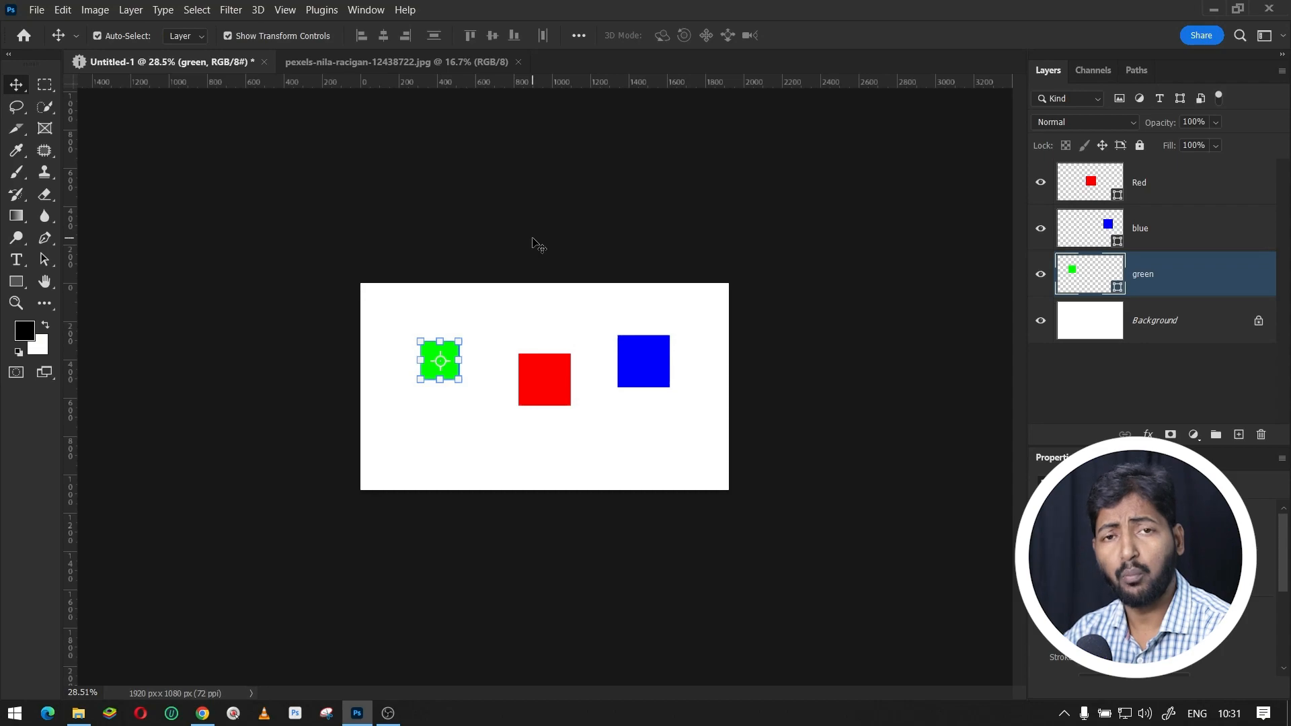
left_click(537, 220)
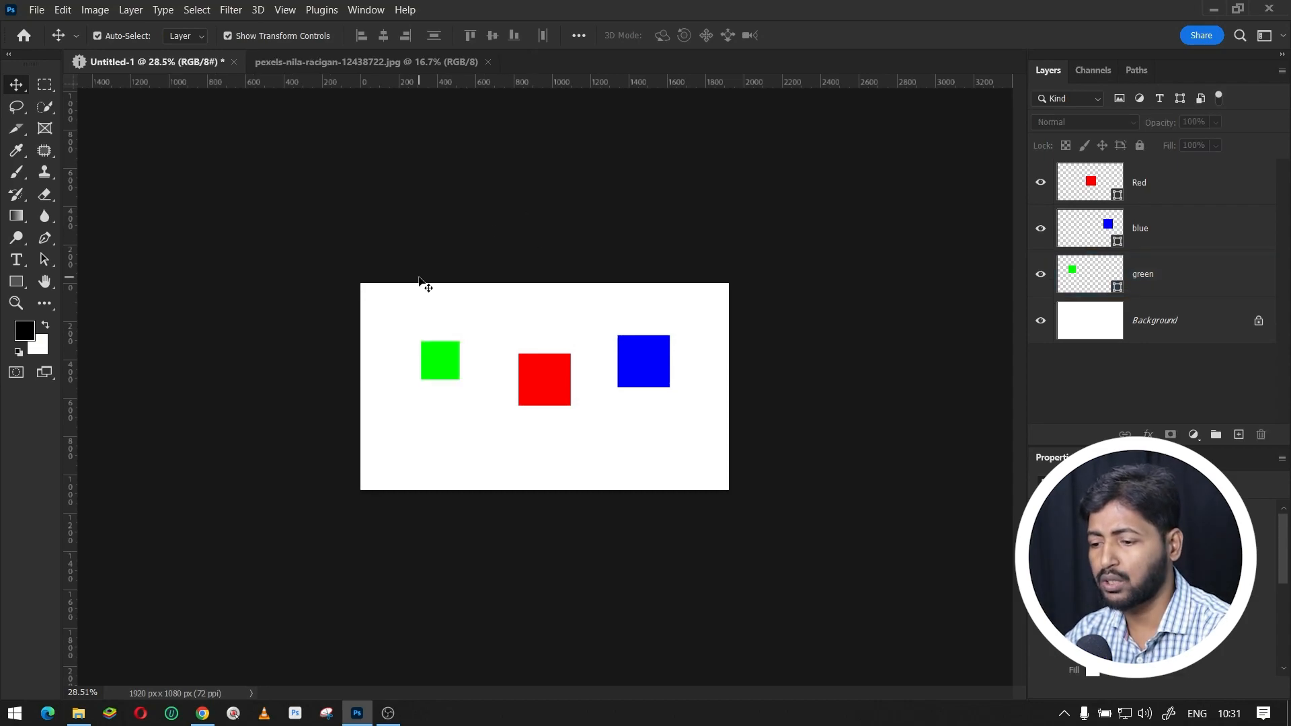
Step: Copy the open Pexels photo 12438722 into Untitled-1 as a new layer with the Move tool, and check the source photo's pixel dimensions
left_click(329, 62)
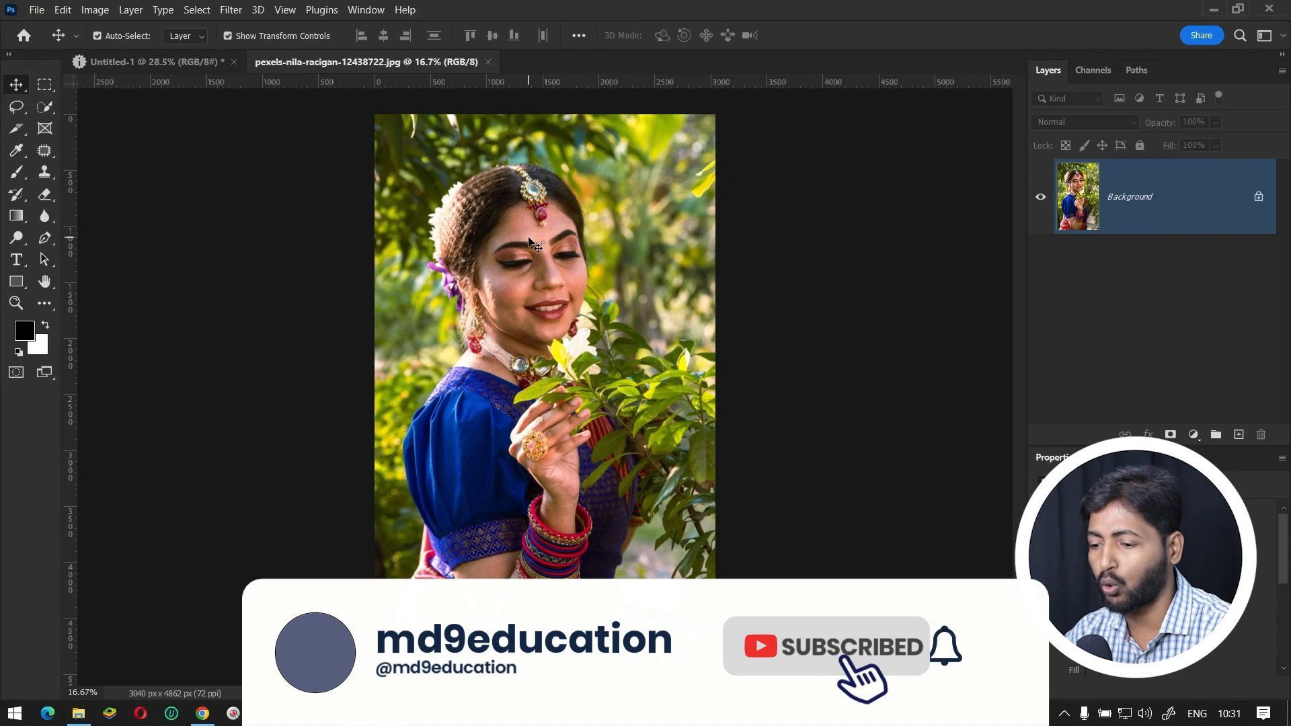
left_click_drag(191, 62, 559, 309)
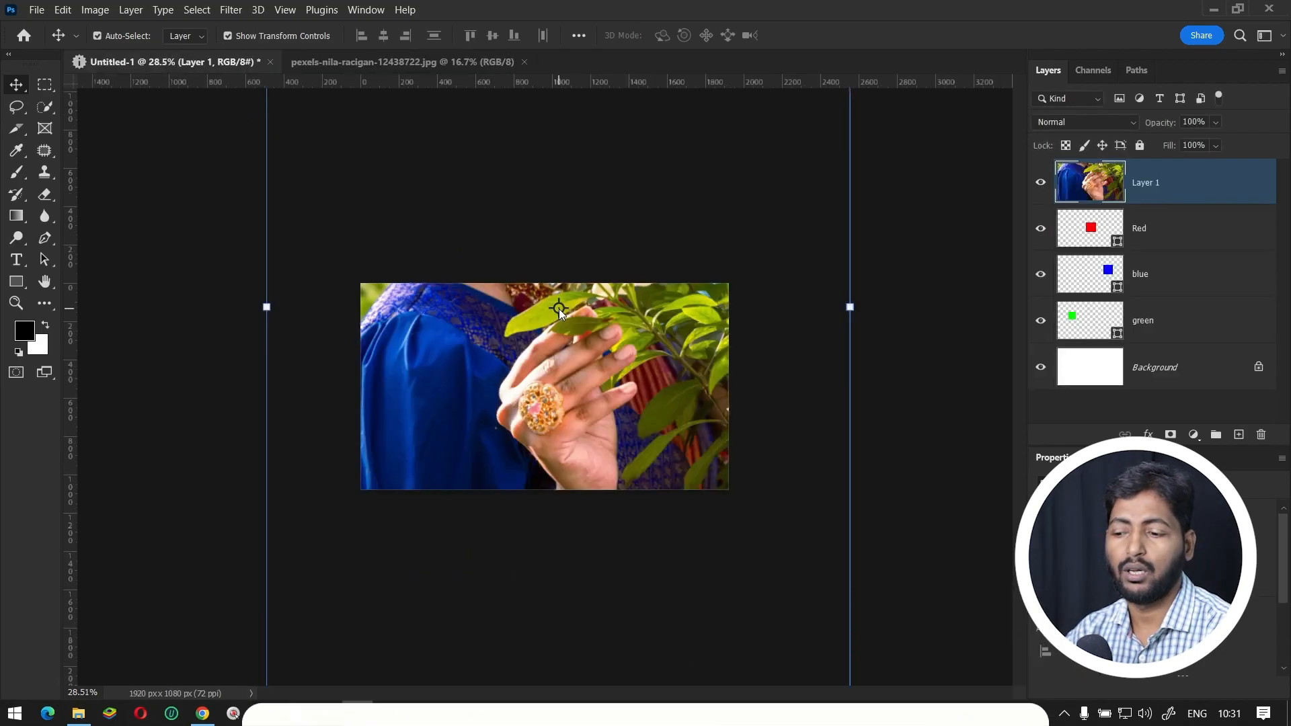
scroll(538, 319, "down", 3)
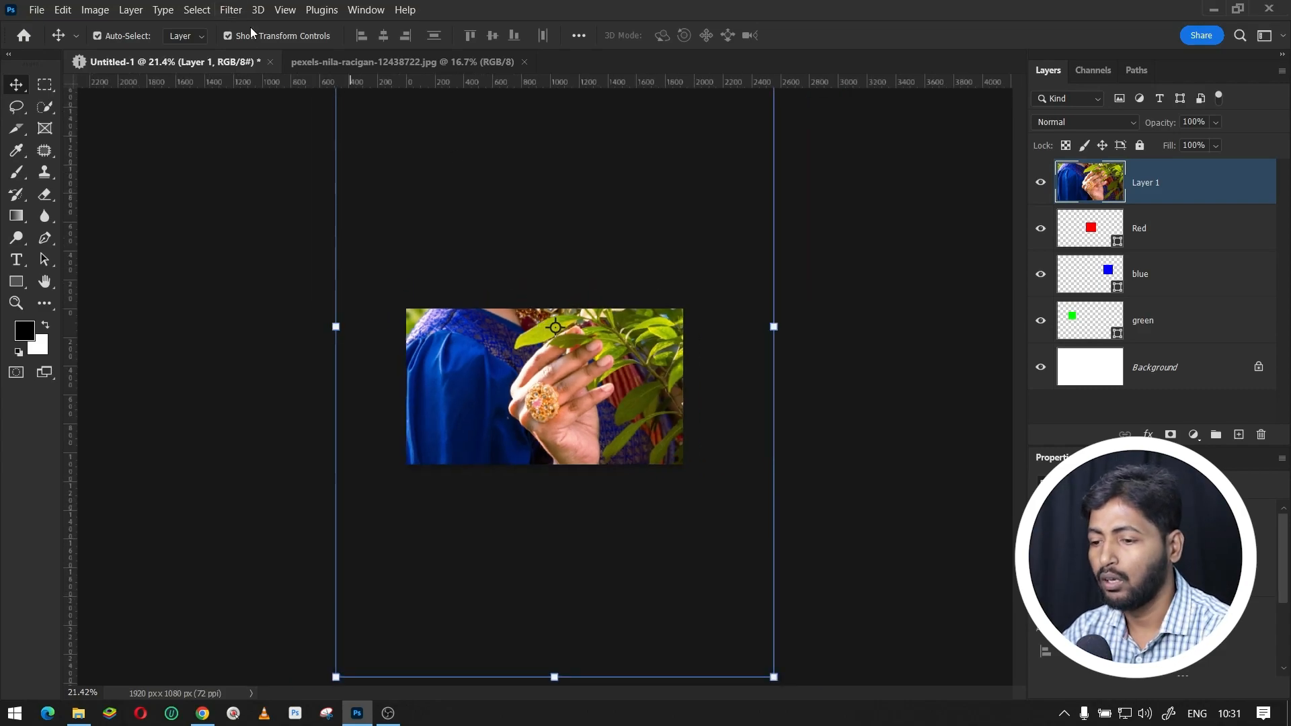
left_click(345, 61)
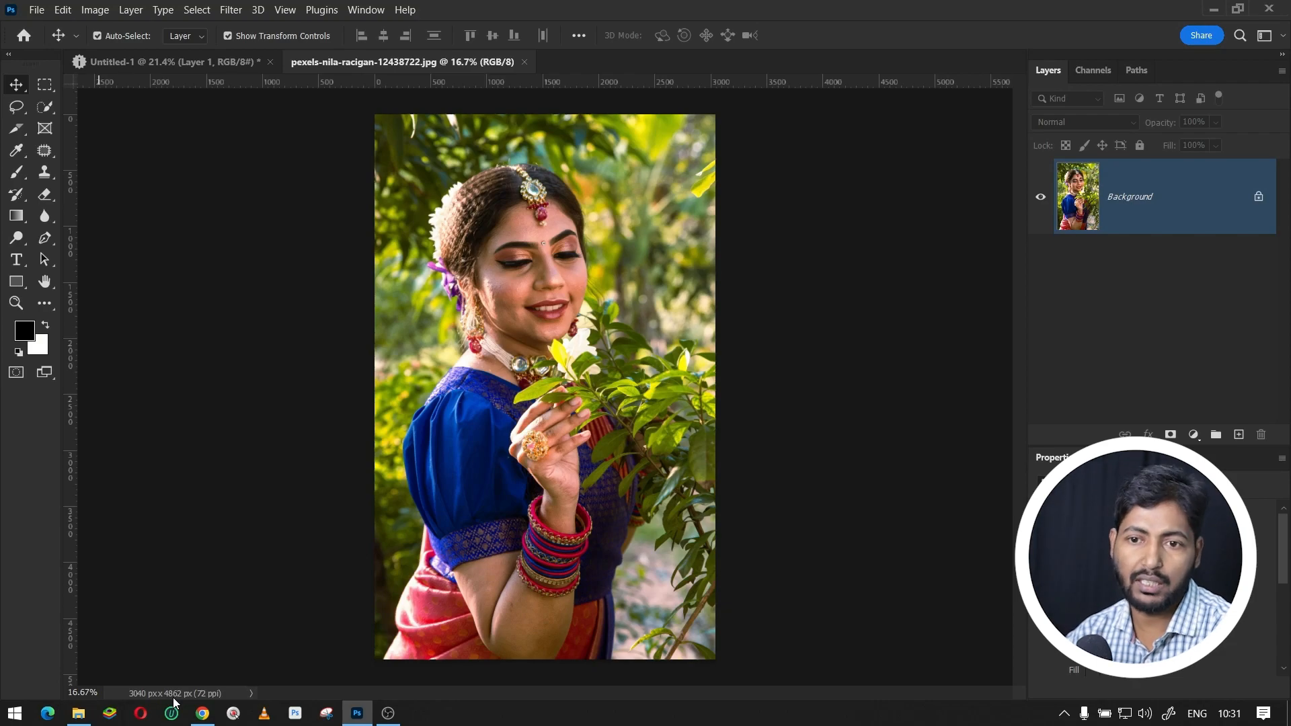
left_click(195, 62)
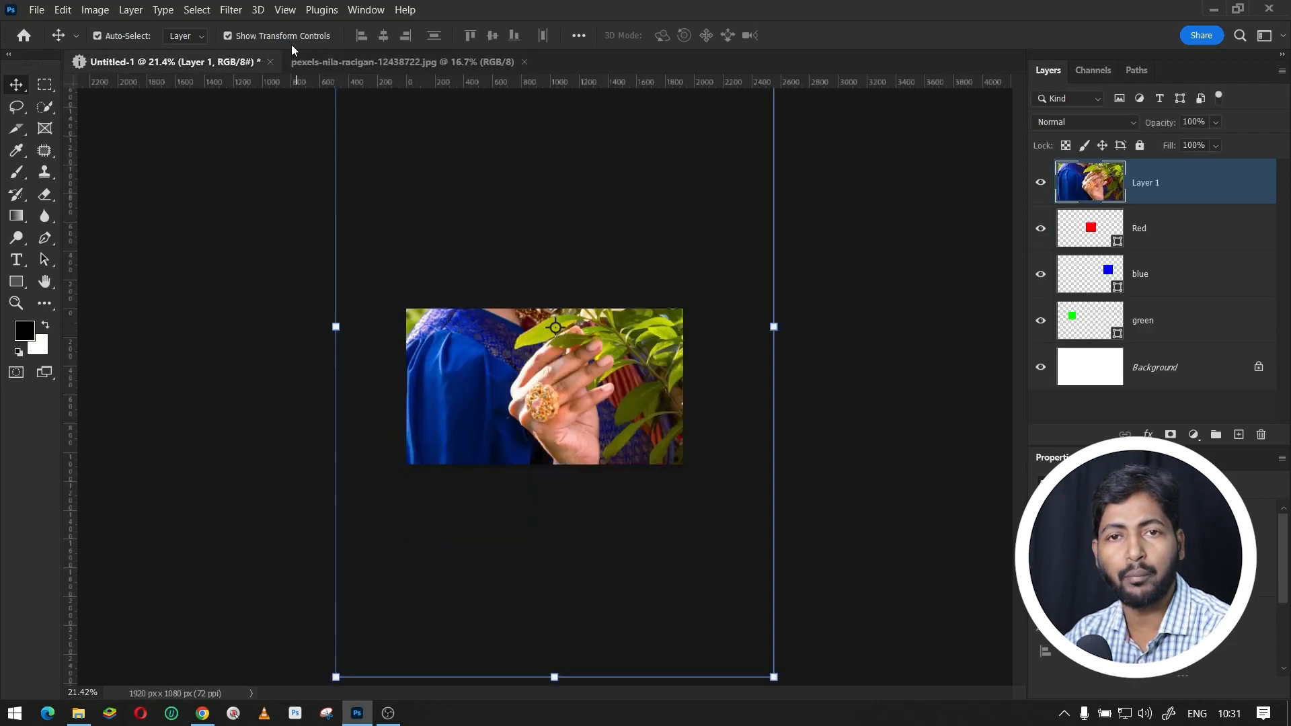
Step: Scale the photo layer down to fit within the canvas height and move it to the canvas's left side over the green square
scroll(473, 254, "down", 2)
scroll(473, 255, "down", 2)
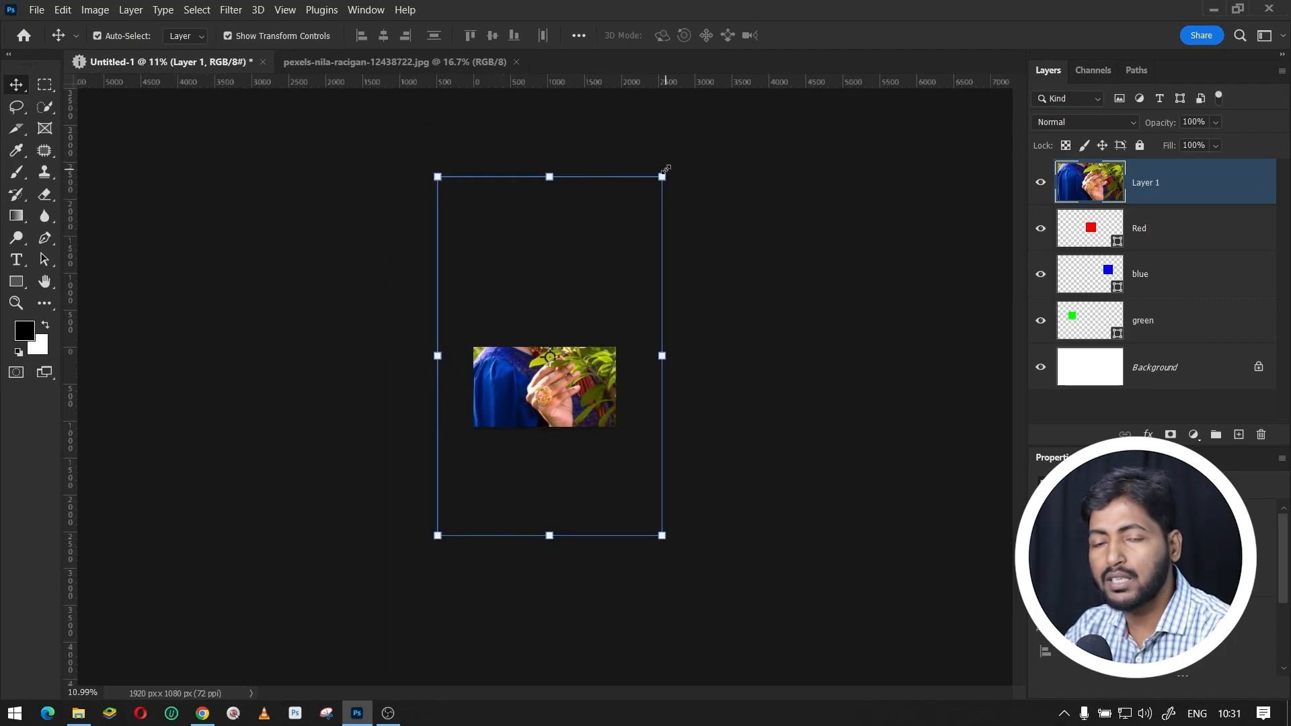
left_click_drag(667, 173, 546, 420)
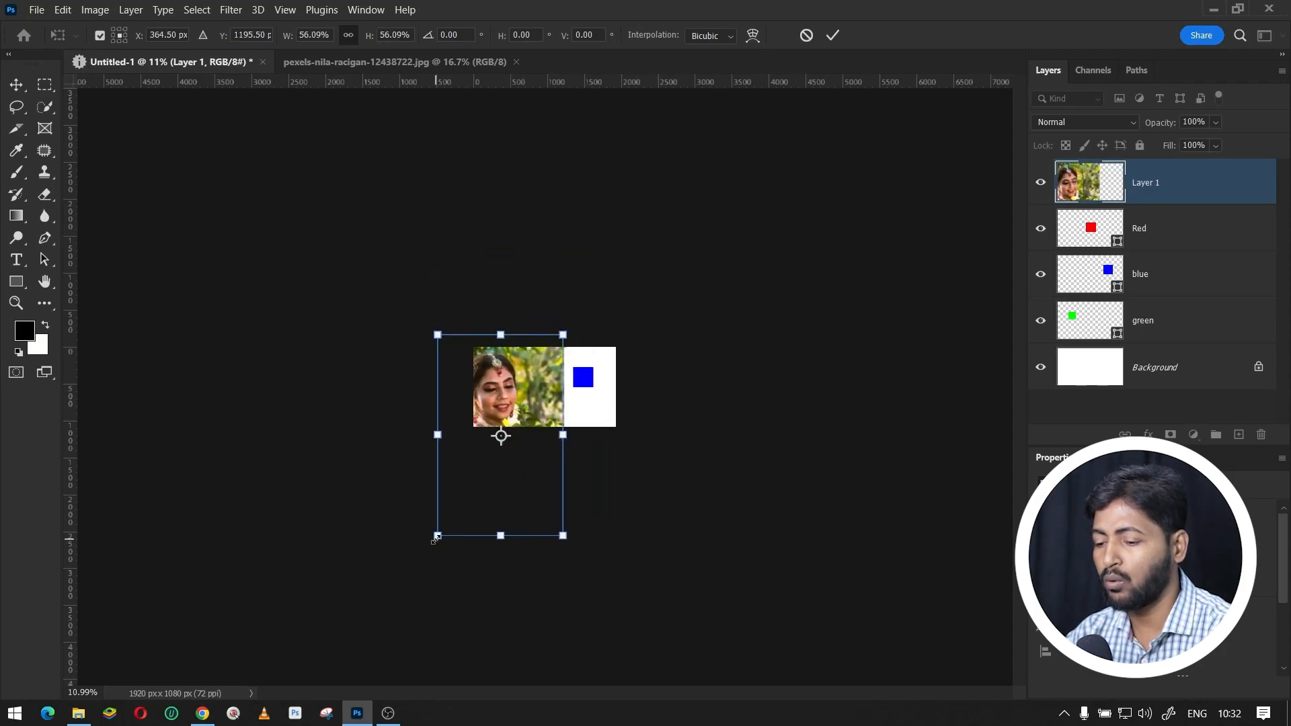
left_click_drag(434, 538, 513, 413)
key("ctrl+0")
left_click_drag(572, 298, 614, 328)
left_click_drag(652, 236, 635, 266)
left_click_drag(607, 343, 442, 329)
key("Return")
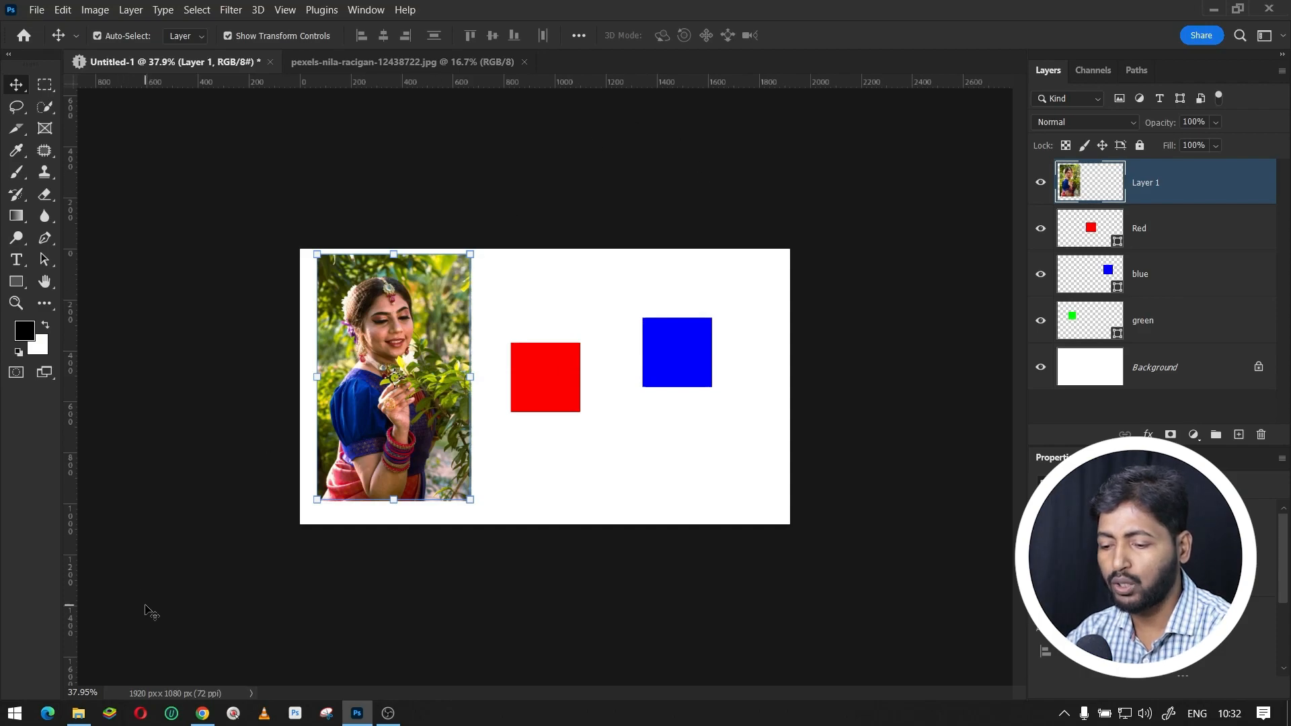
Step: Switch to File Explorer and open the Pexels portrait 1141208 JPG from the PROJECT FILE SAVE folder as a separate Photoshop document
left_click(79, 713)
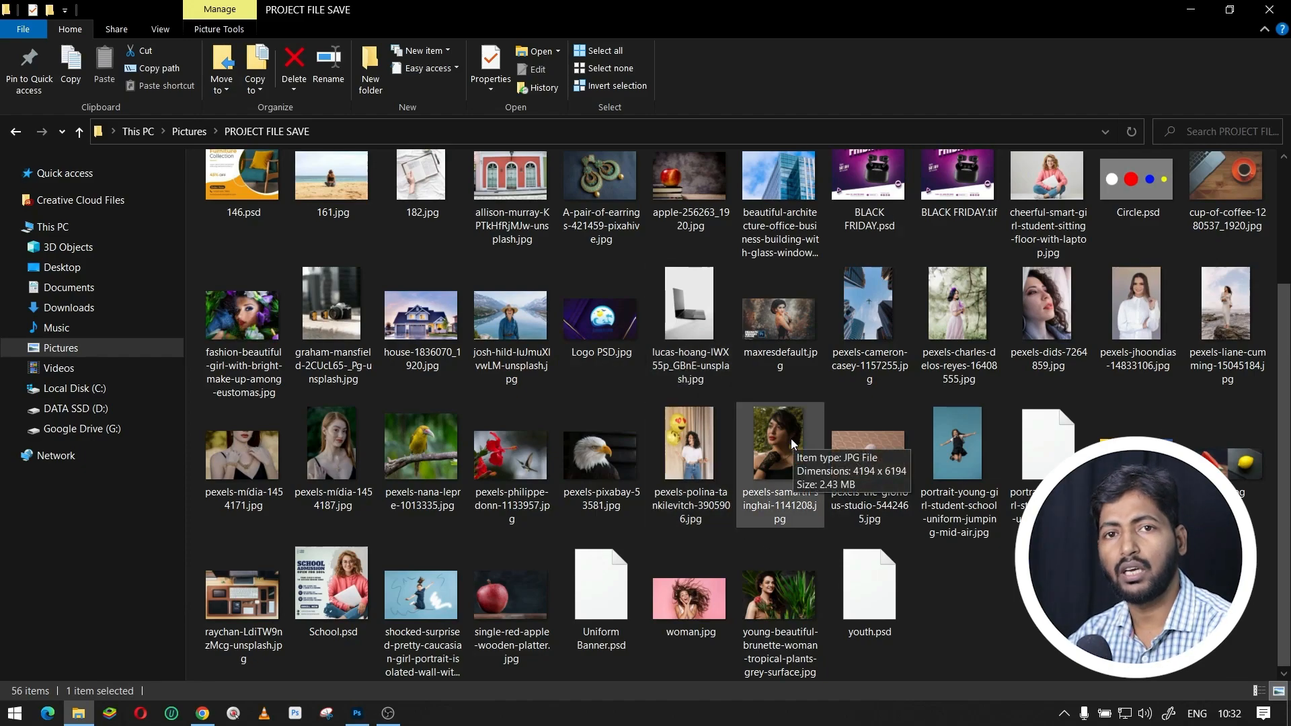
left_click_drag(793, 444, 831, 66)
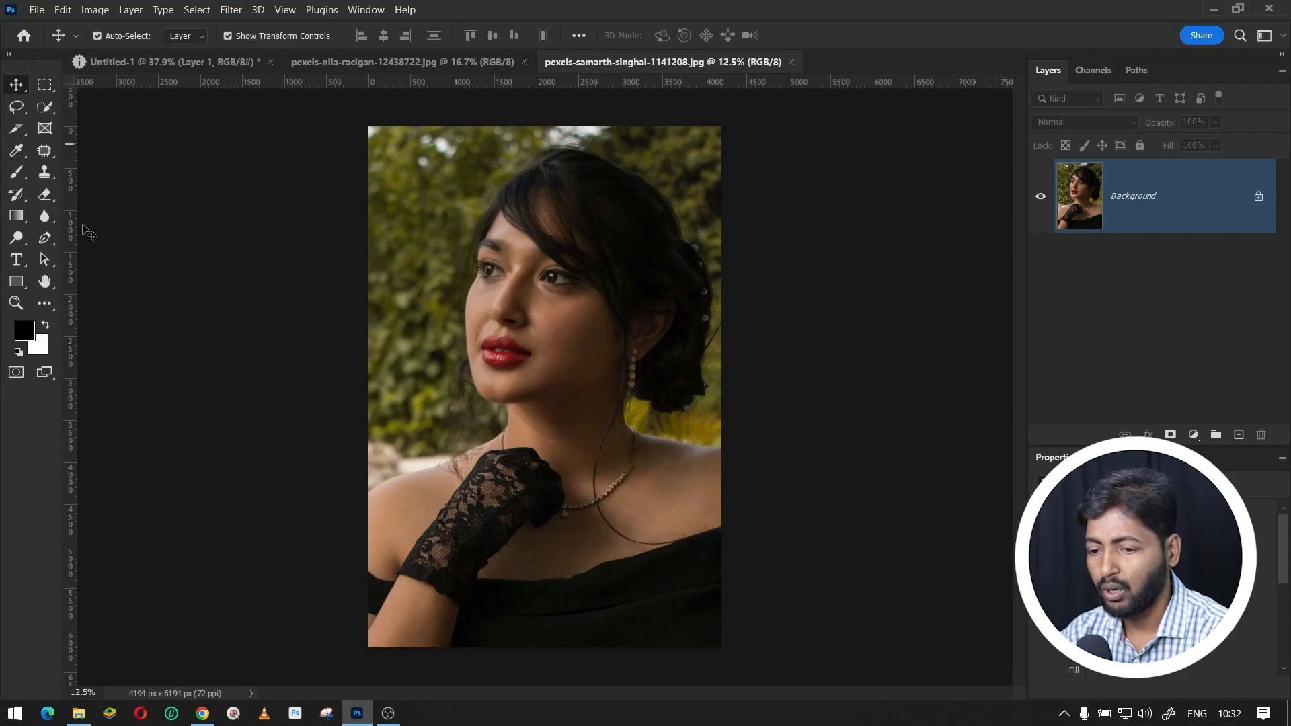
Step: Demonstrate changing the portrait's magnification, briefly activating the Zoom tool before returning to the Move tool and ending at 8.33% zoom
scroll(434, 262, "down", 2)
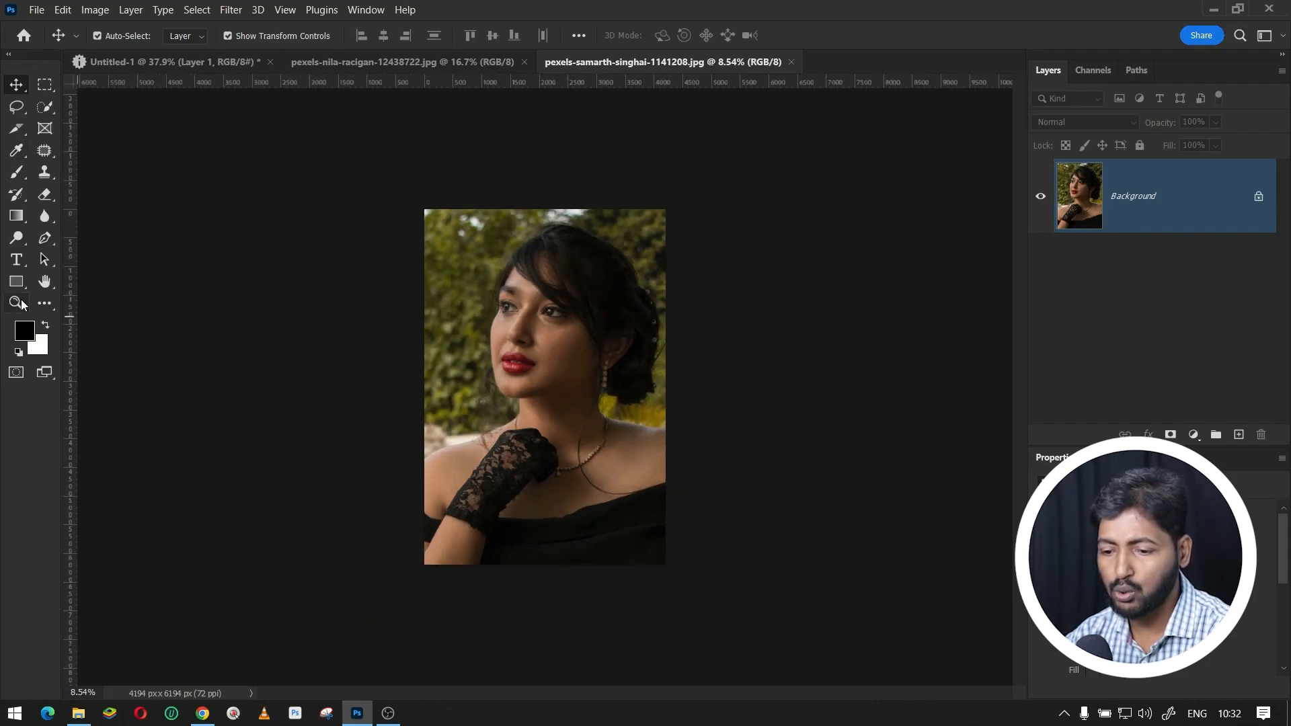
left_click(19, 303)
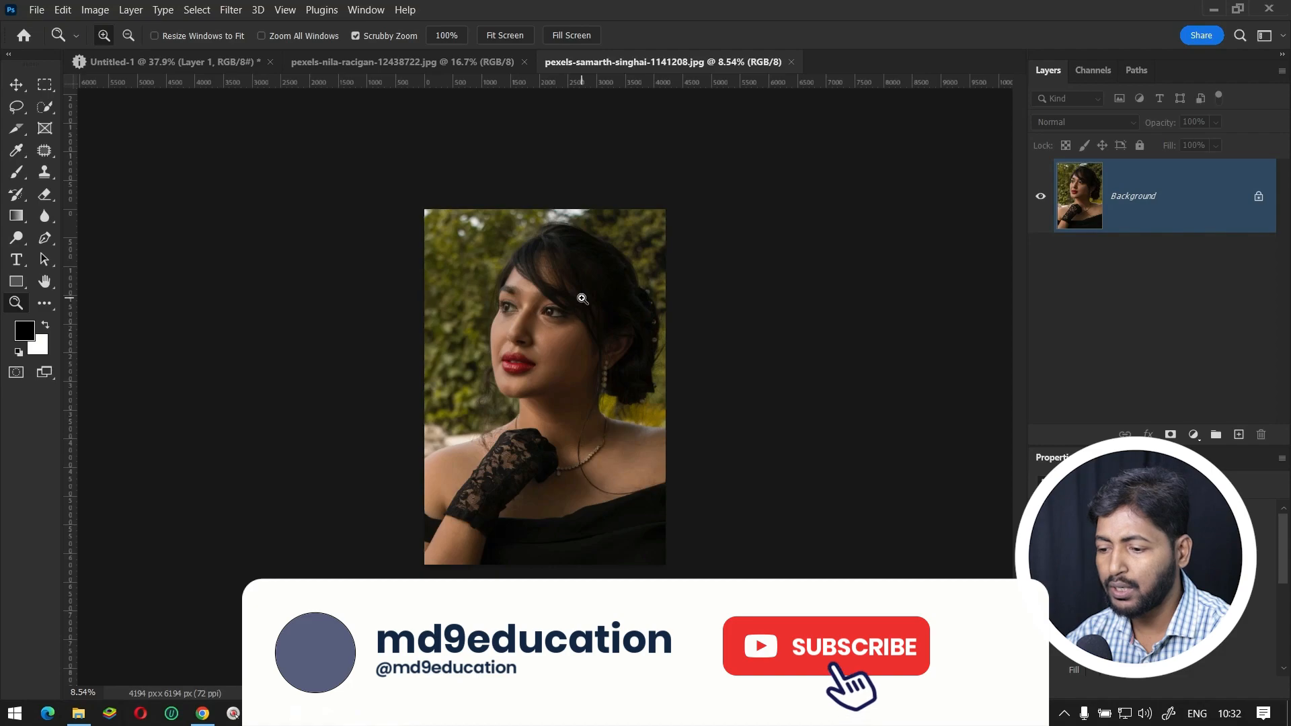
left_click(17, 84)
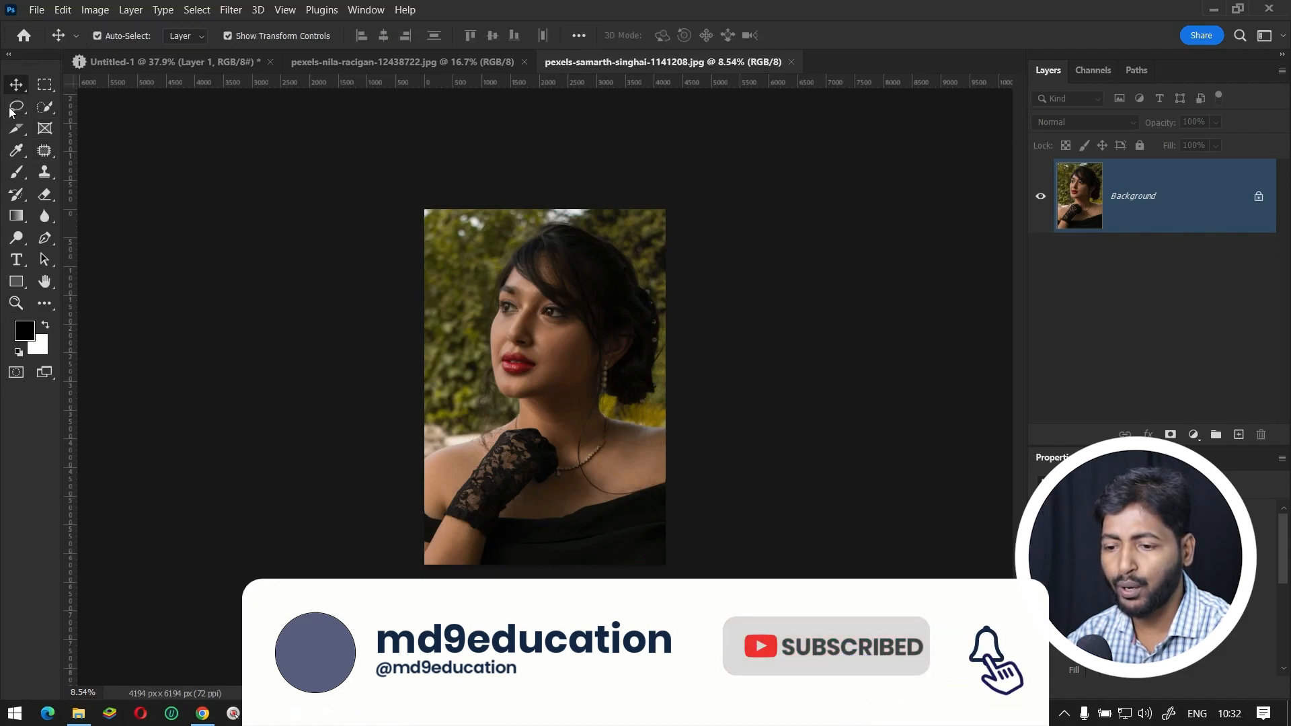
key("ctrl+plus")
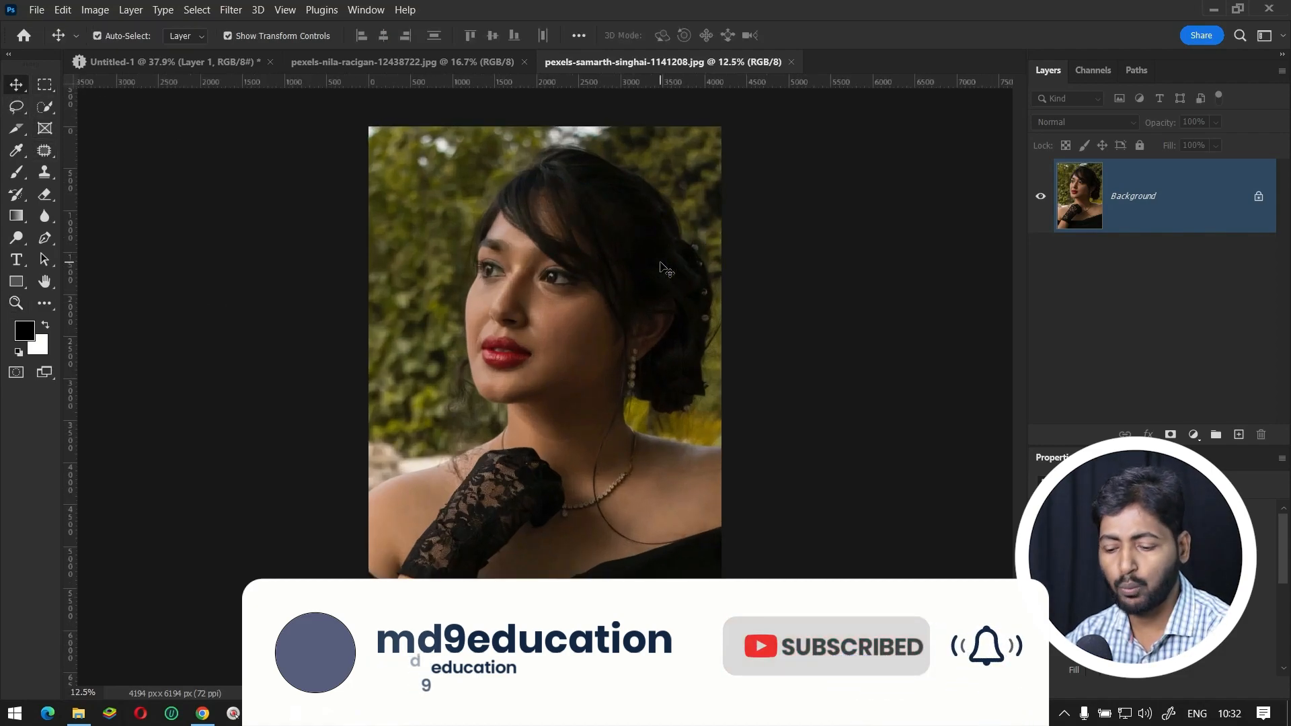
key("ctrl+minus")
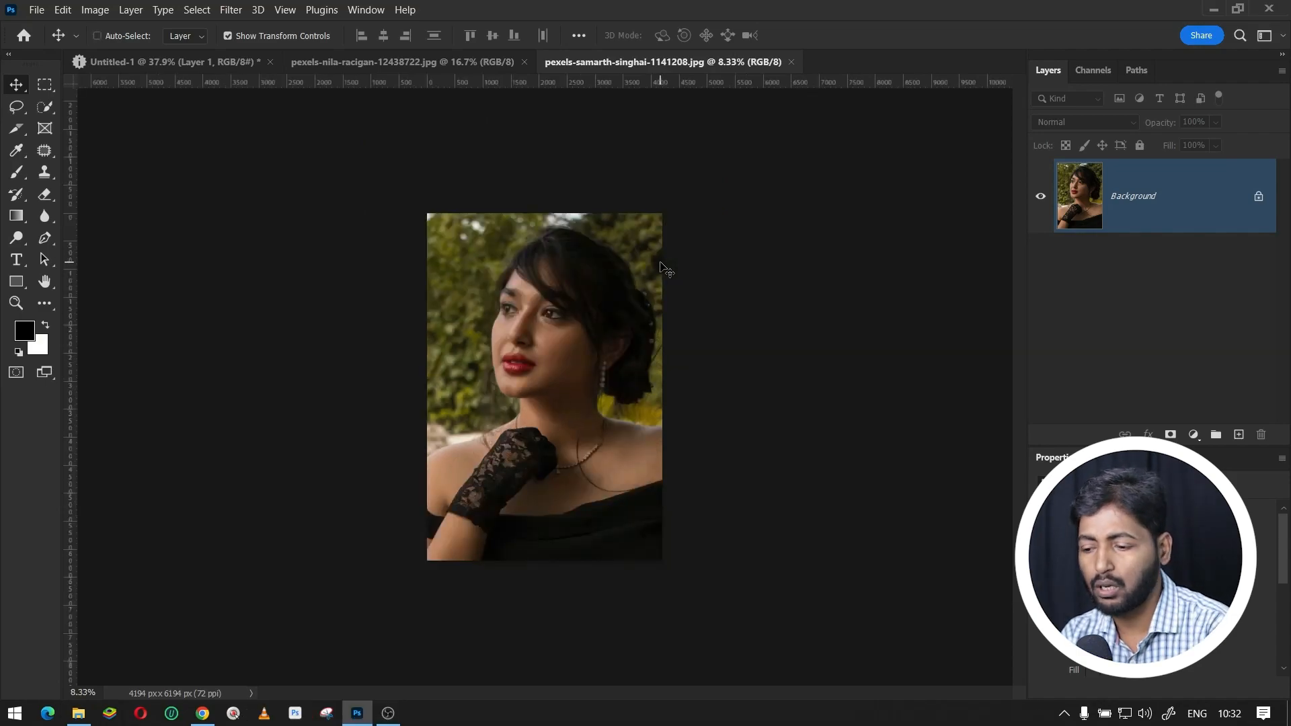
Step: Zoom the portrait in to 50% while the Move tool stays active, and pan around to examine the woman's face
key("ctrl+plus")
key("ctrl+plus")
key("ctrl+plus")
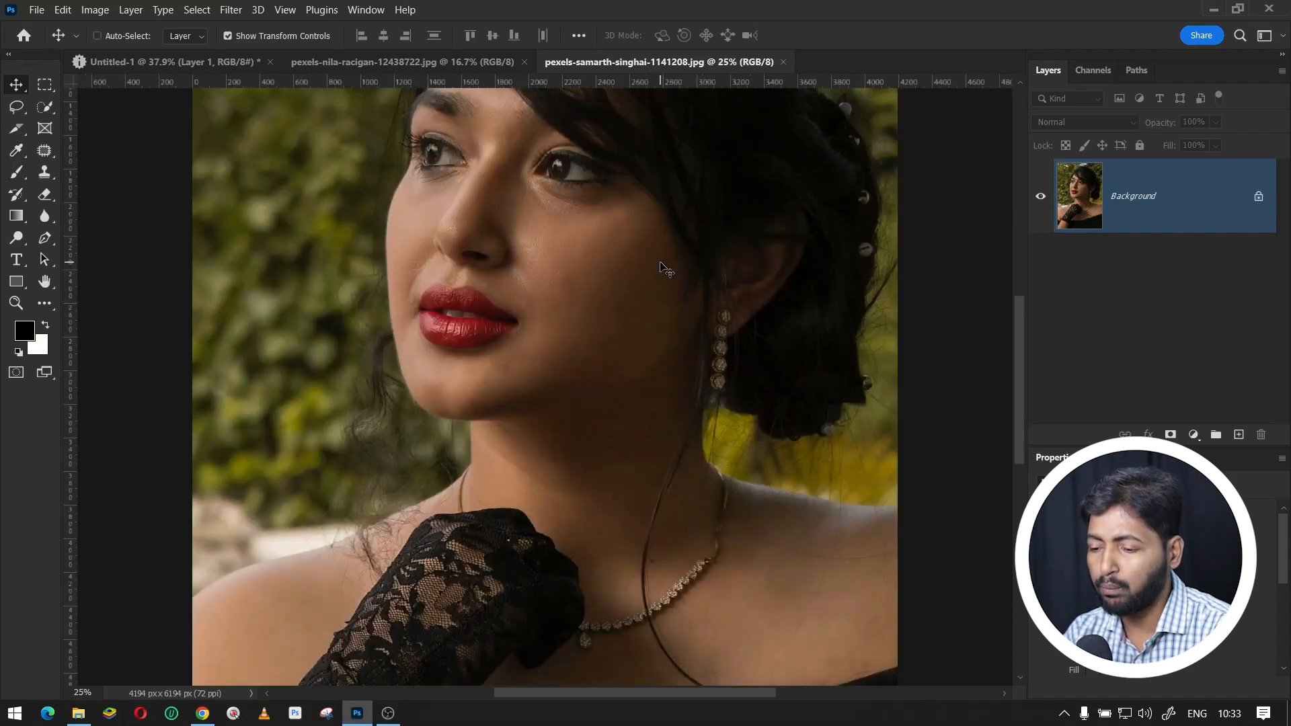
key("ctrl+plus")
key("ctrl+plus")
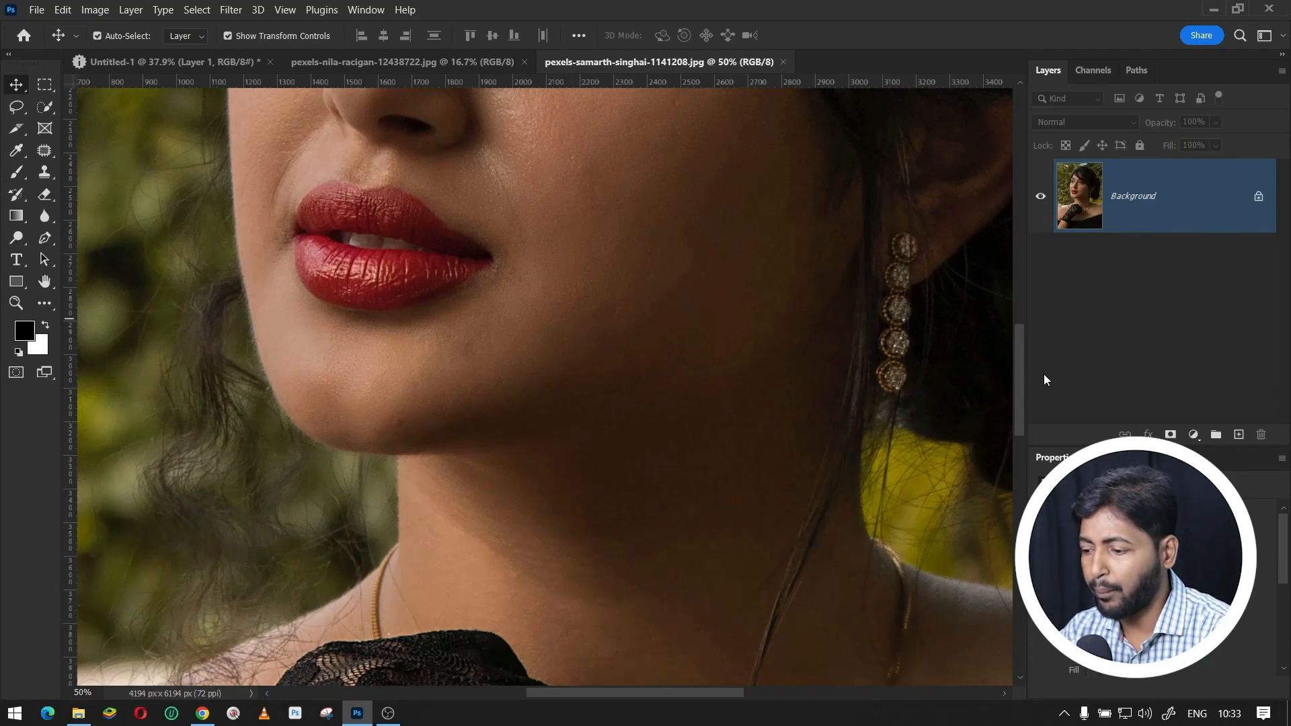
left_click_drag(1016, 373, 993, 347)
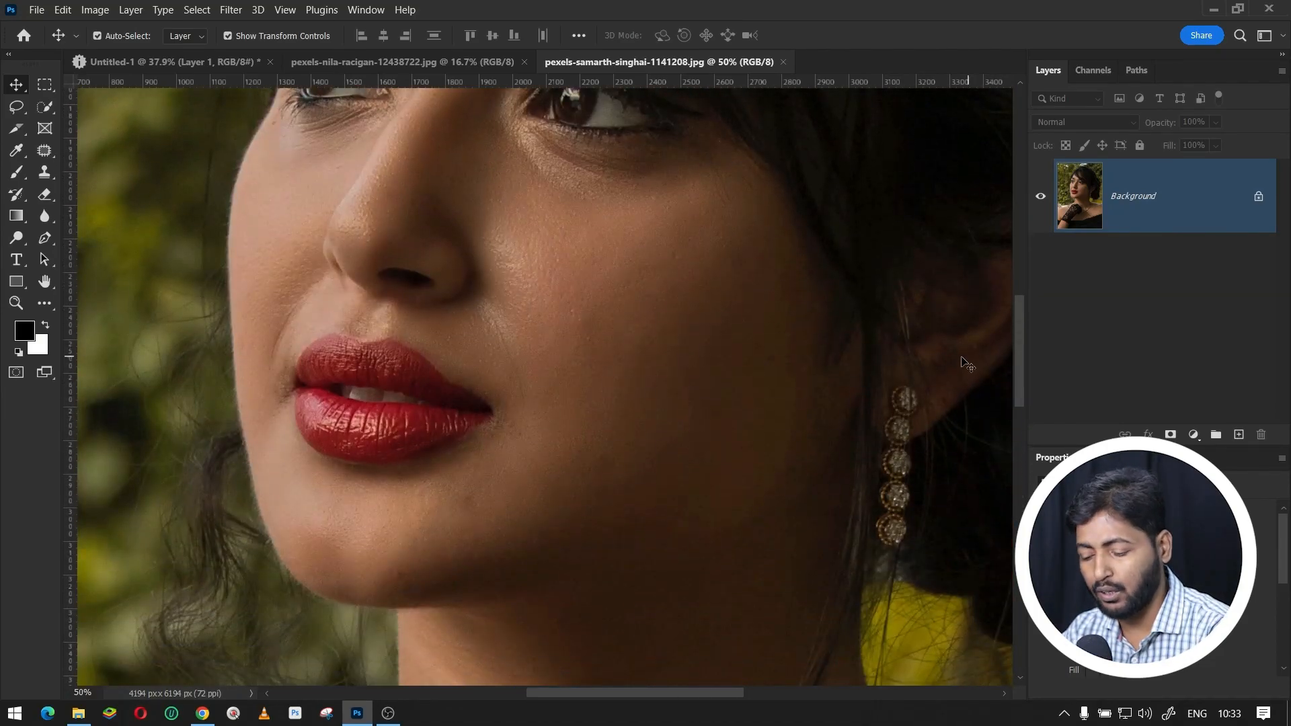
left_click_drag(573, 281, 666, 392)
Step: Zoom the portrait out to 6.25%, and fit the whole image in the window
key("ctrl")
key("ctrl+minus")
key("ctrl+minus")
key("ctrl+minus")
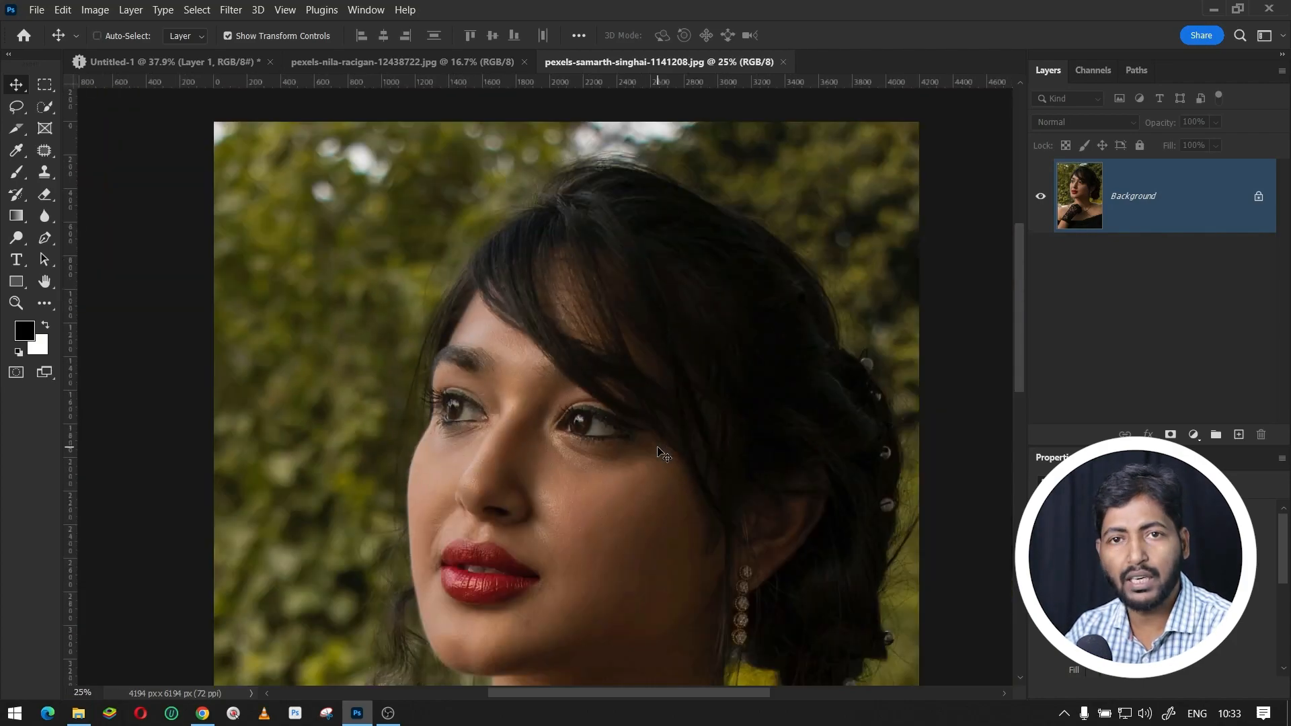
key("ctrl+minus")
key("ctrl+minus")
key("ctrl+minus")
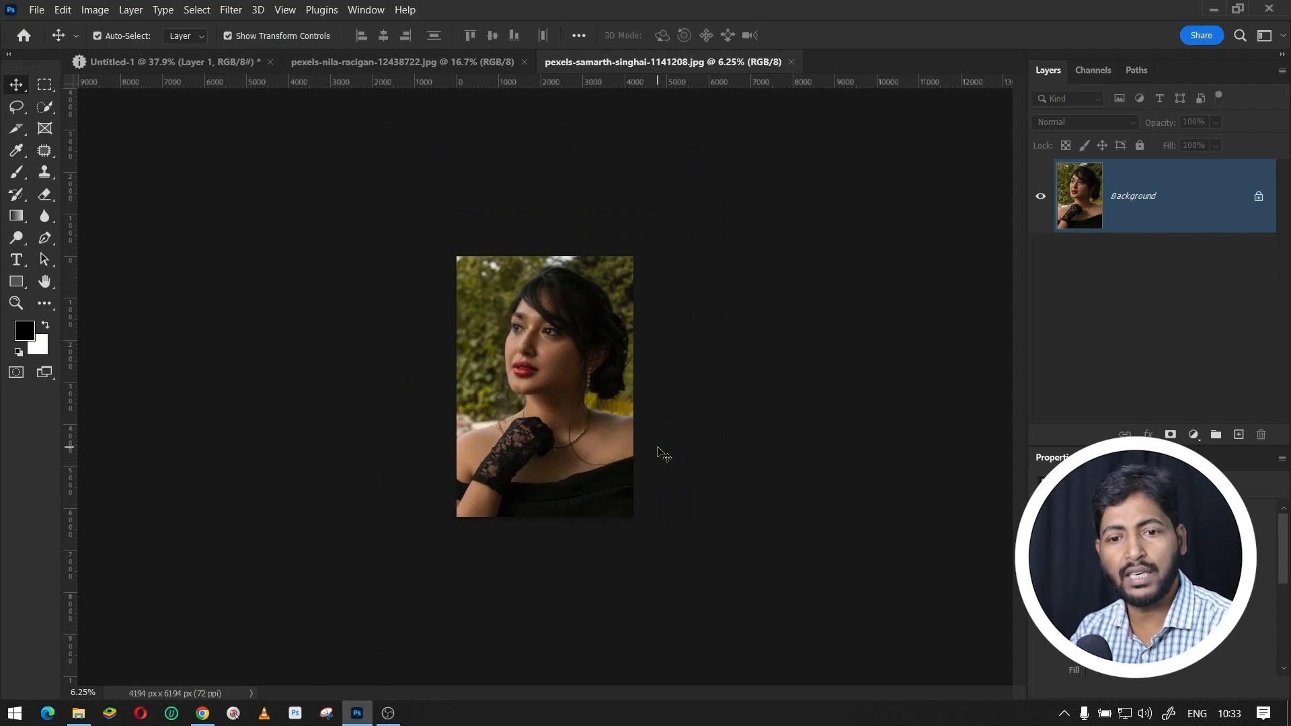
key("ctrl+0")
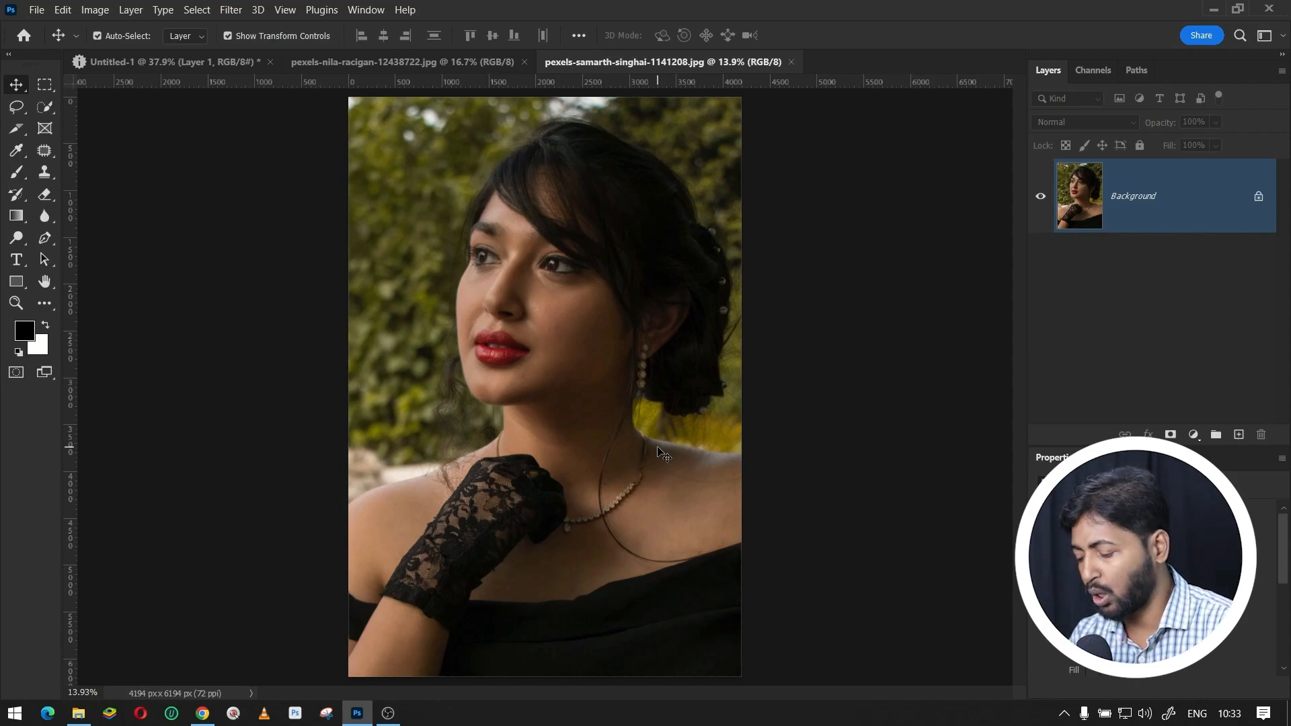
Step: Switch the portrait between the 100% and fit-in-window views, and pan vertically over the woman's face at 33.3%
key("ctrl+1")
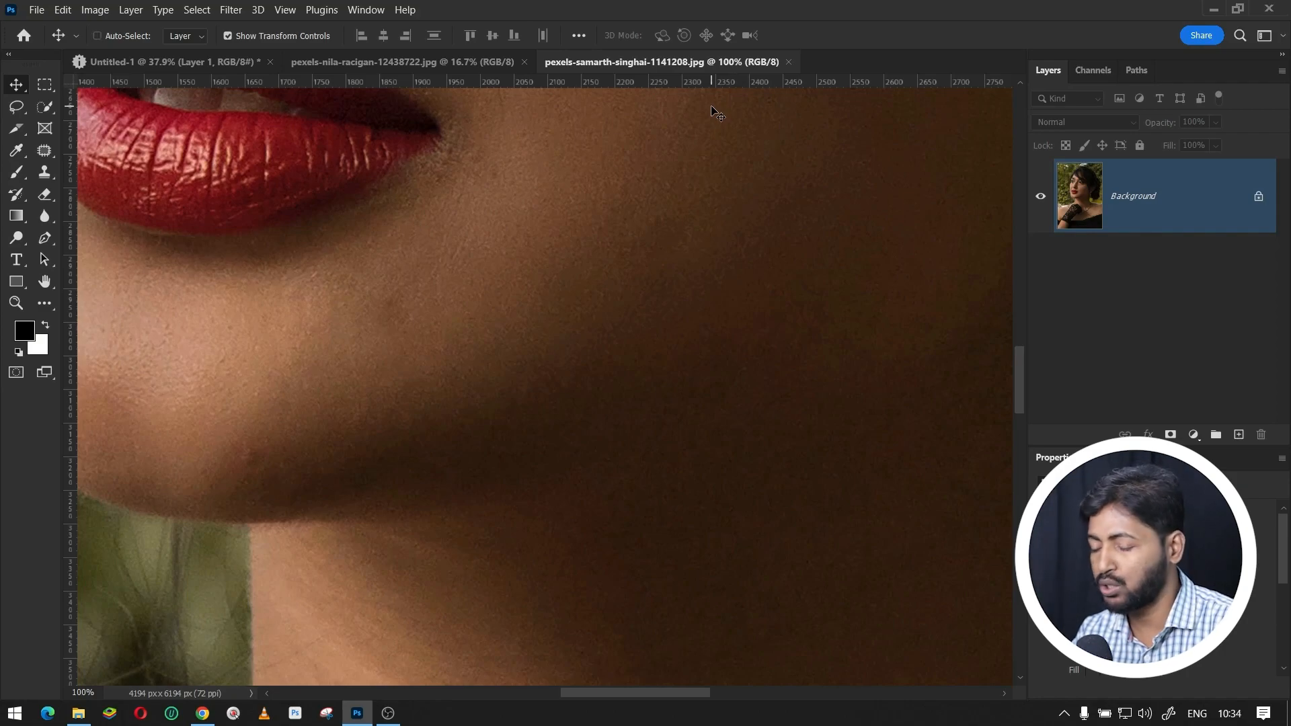
key("ctrl+0")
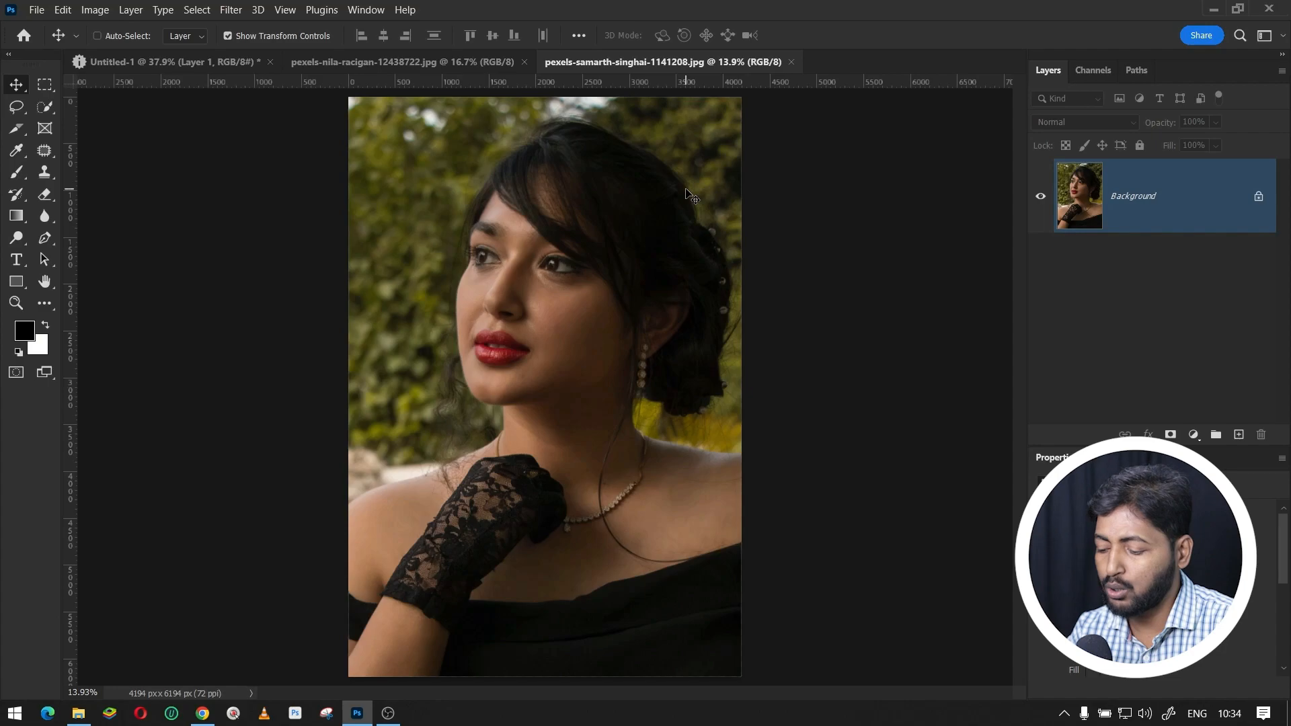
scroll(690, 195, "up", 3)
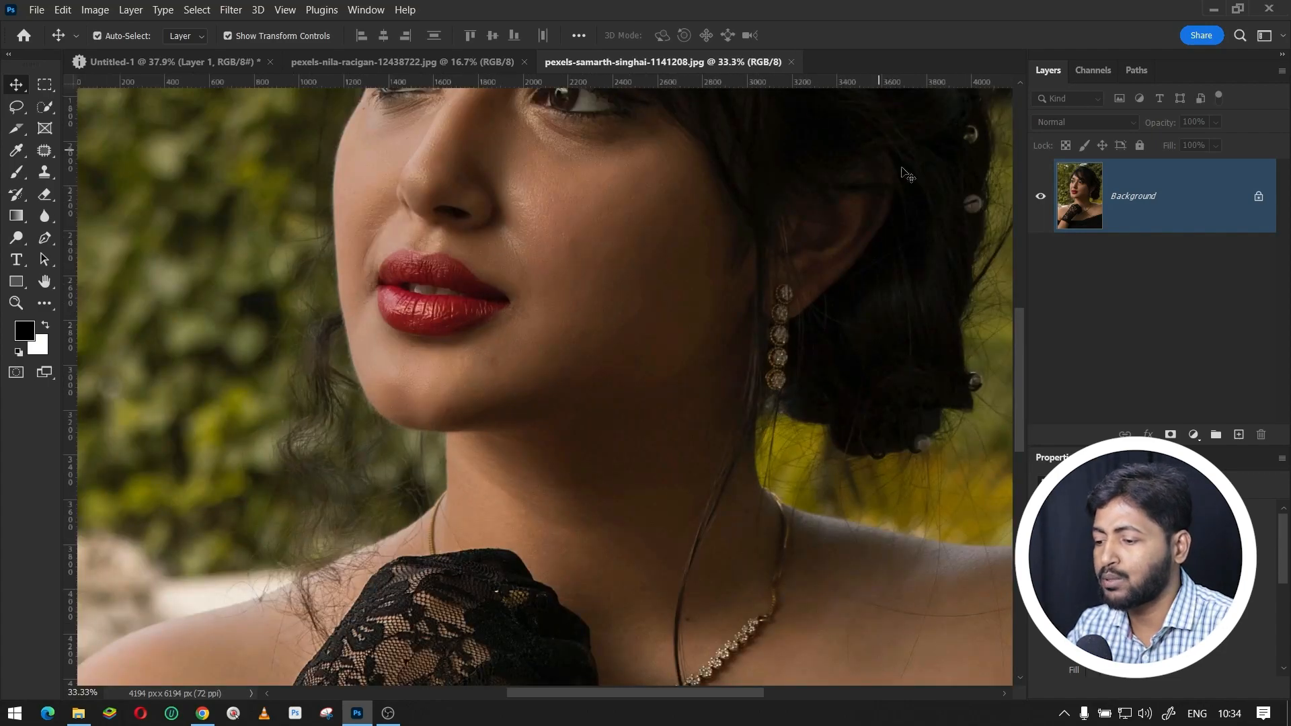
mouse_move(1023, 366)
left_mouse_down()
mouse_move(1019, 313)
mouse_move(1012, 384)
left_mouse_up()
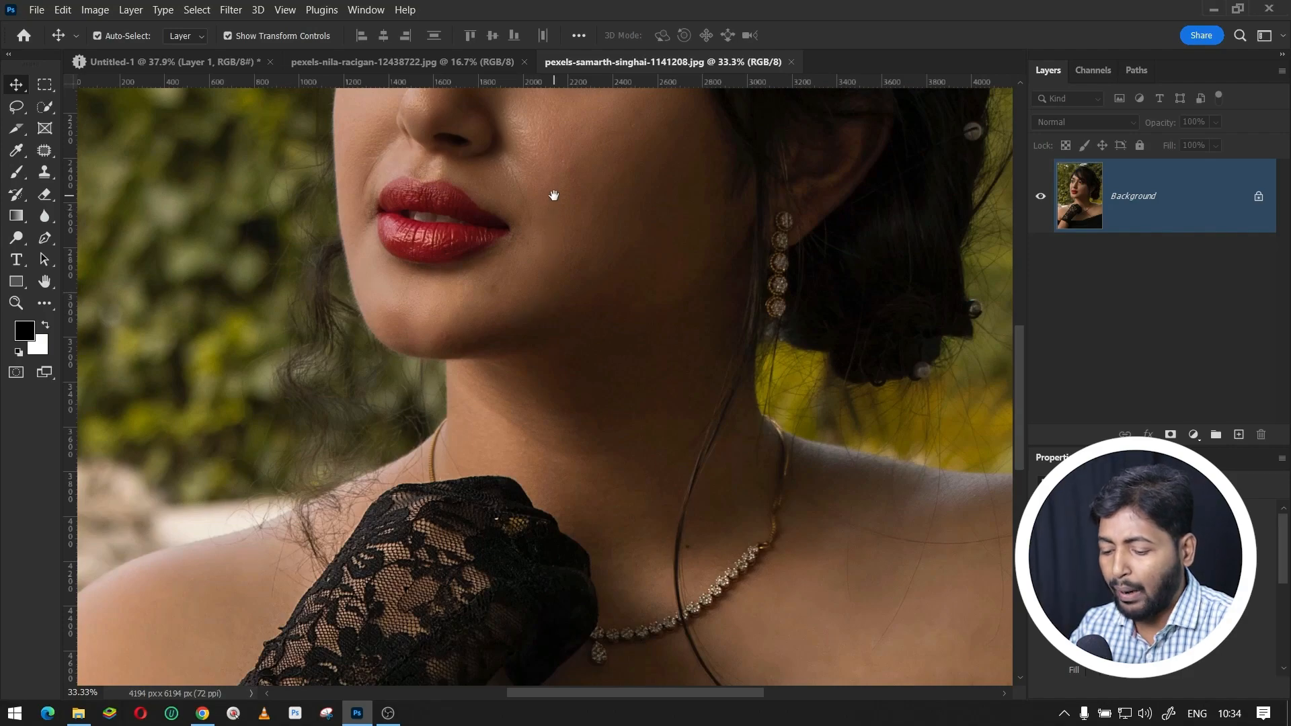
scroll(554, 195, "up", 5)
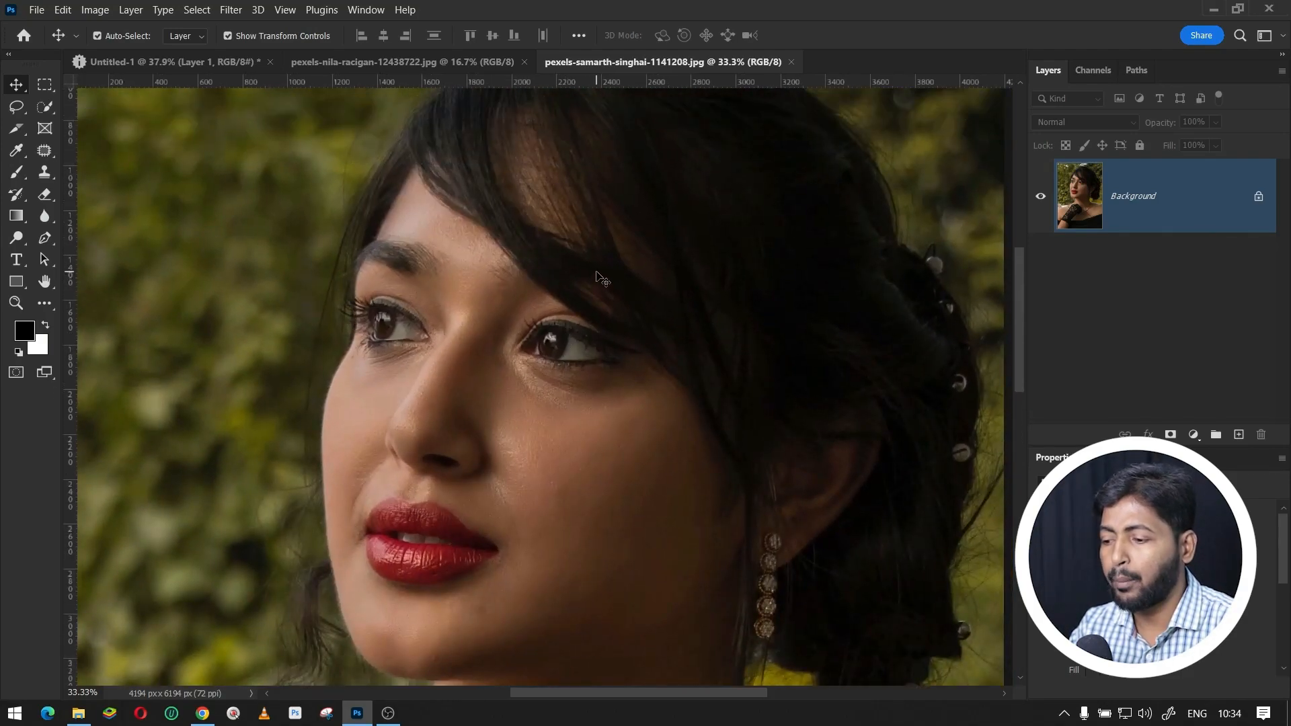
scroll(591, 251, "down", 8)
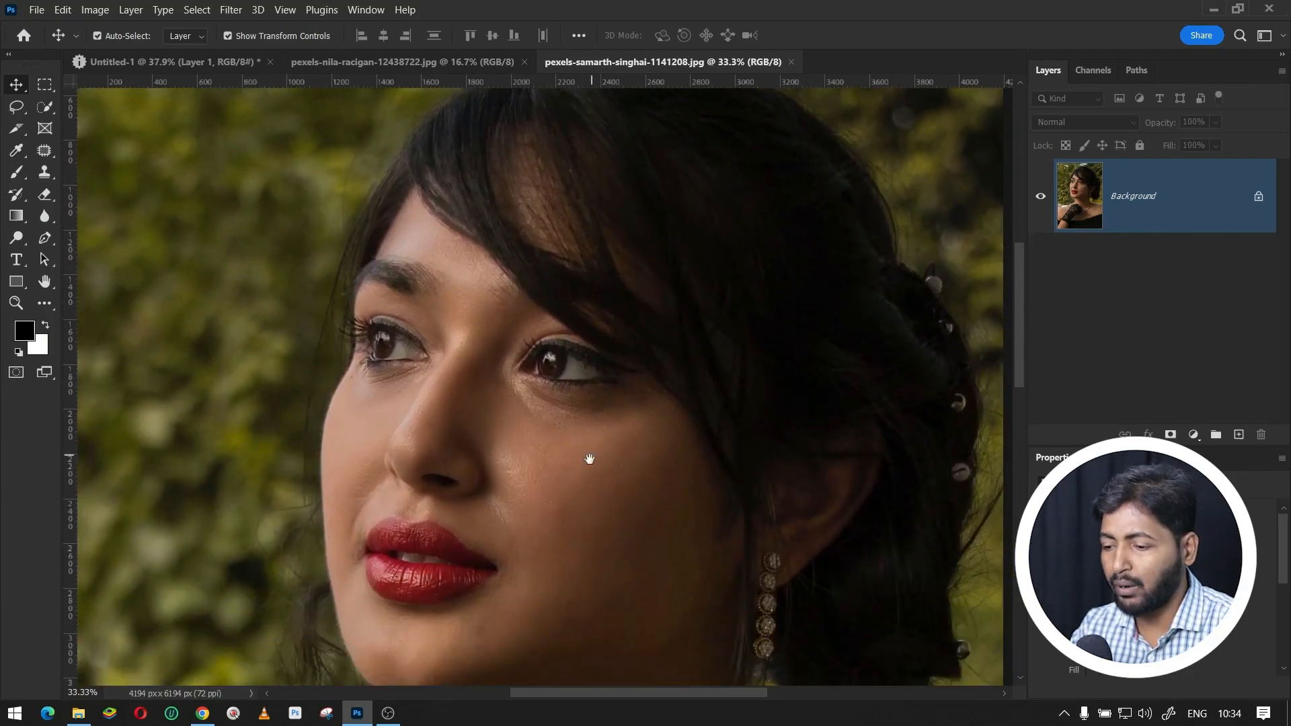
scroll(592, 369, "up", 9)
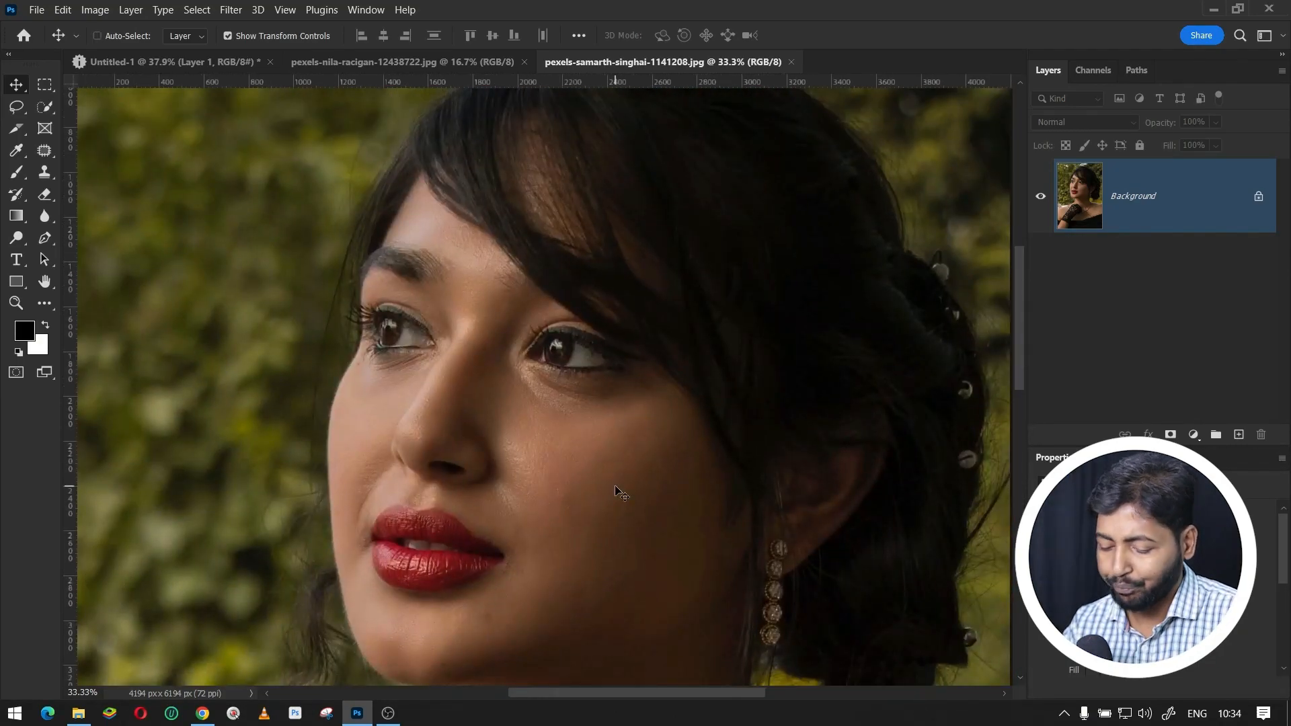
Step: View the portrait at 100% and pan from the eyes down to the necklace, using the Hand tool only temporarily
key("ctrl+1")
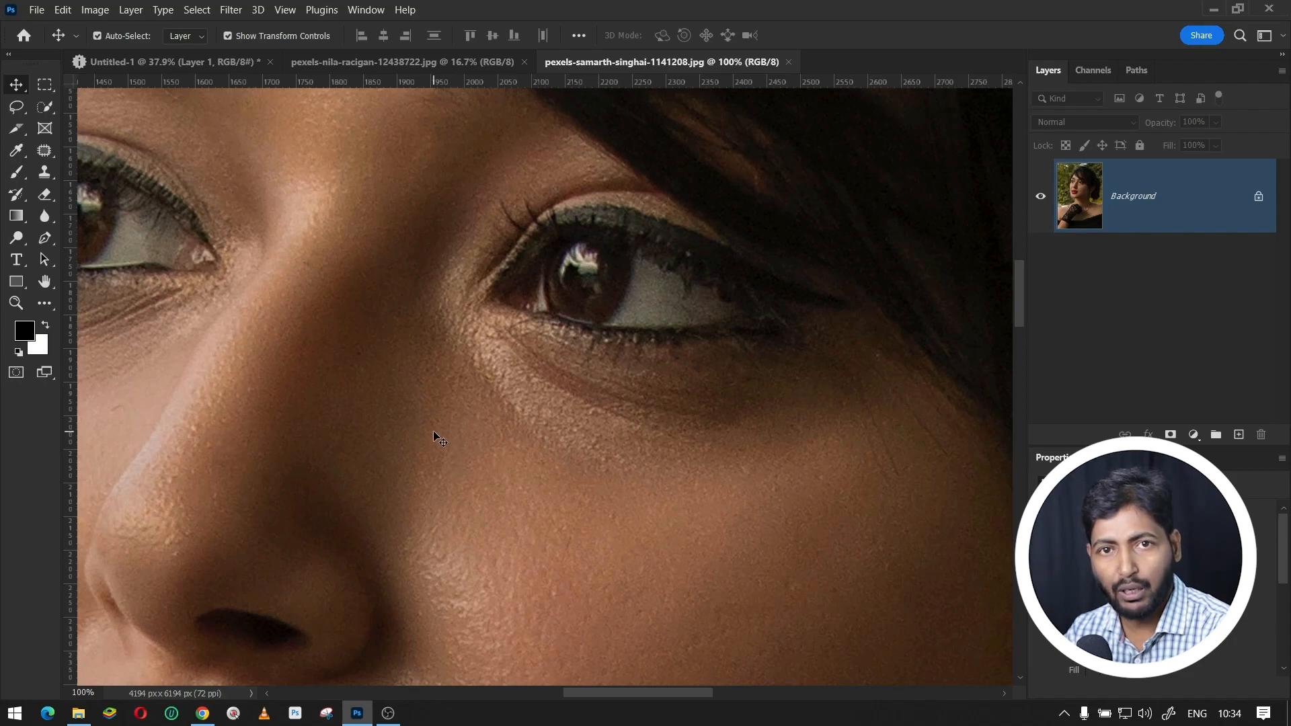
key("h")
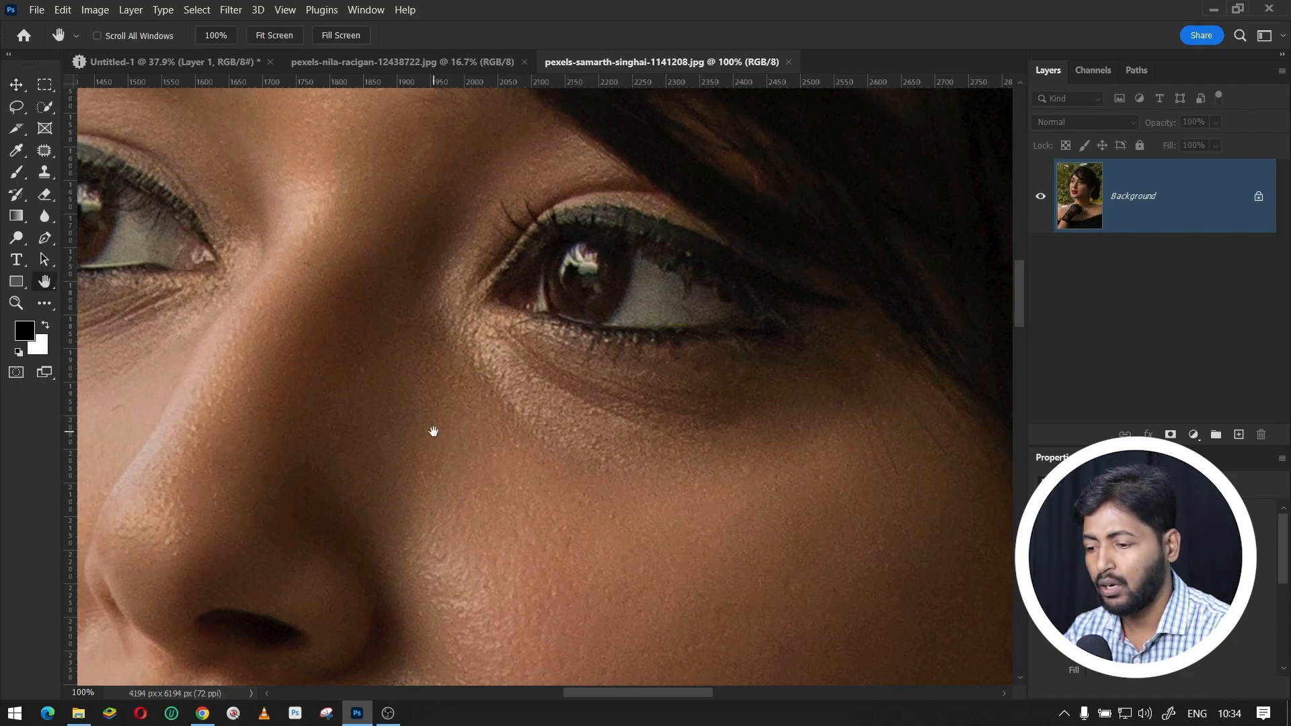
left_click_drag(666, 275, 541, 243)
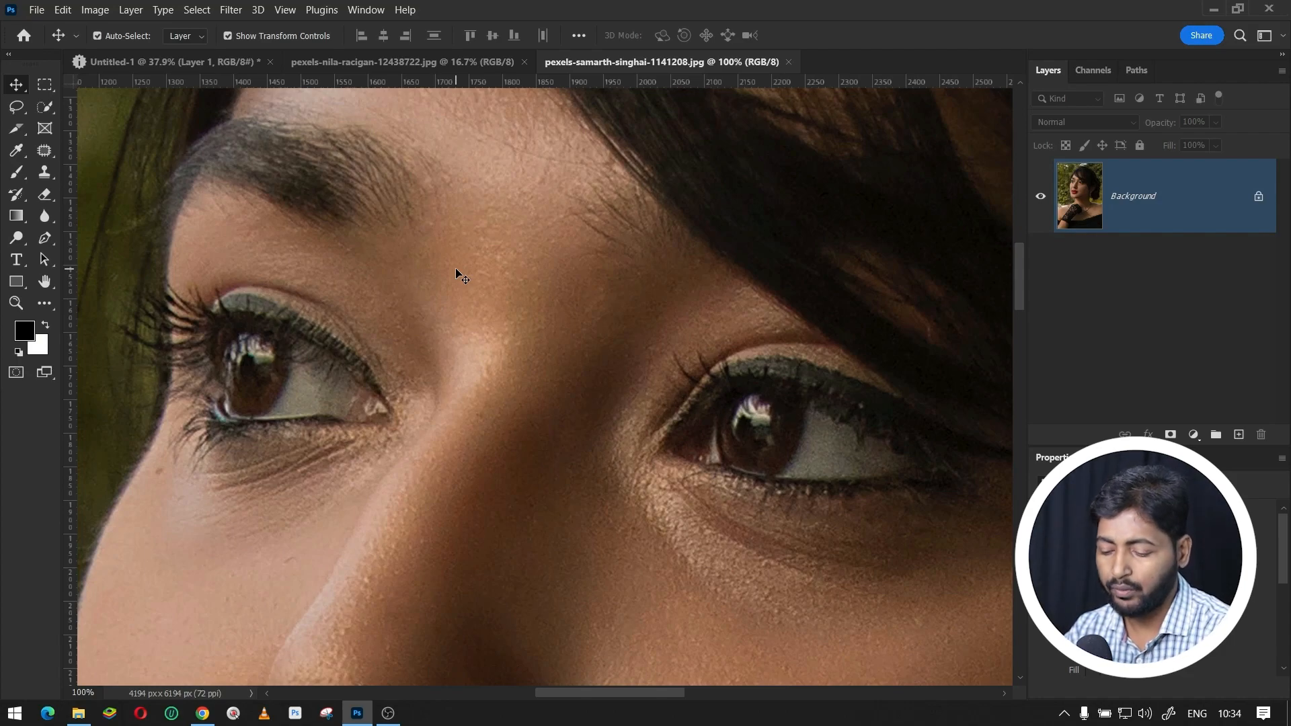
key("h")
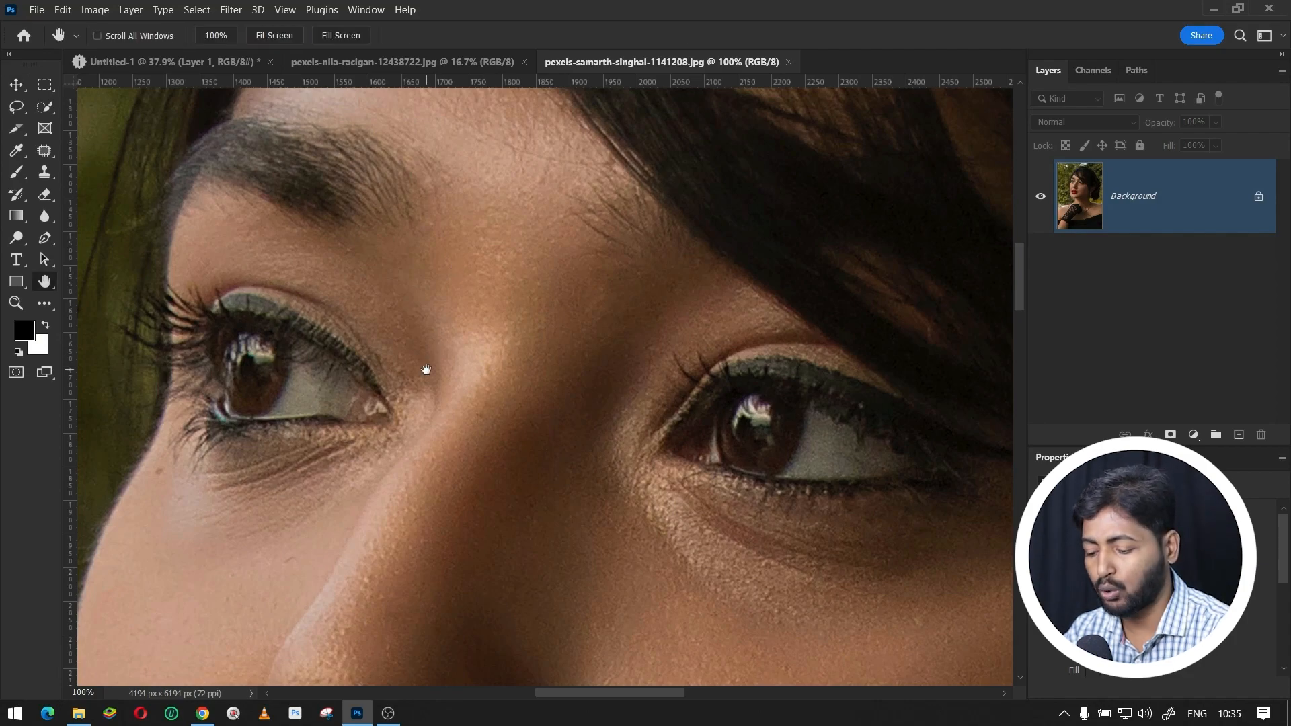
left_click_drag(426, 401, 585, 527)
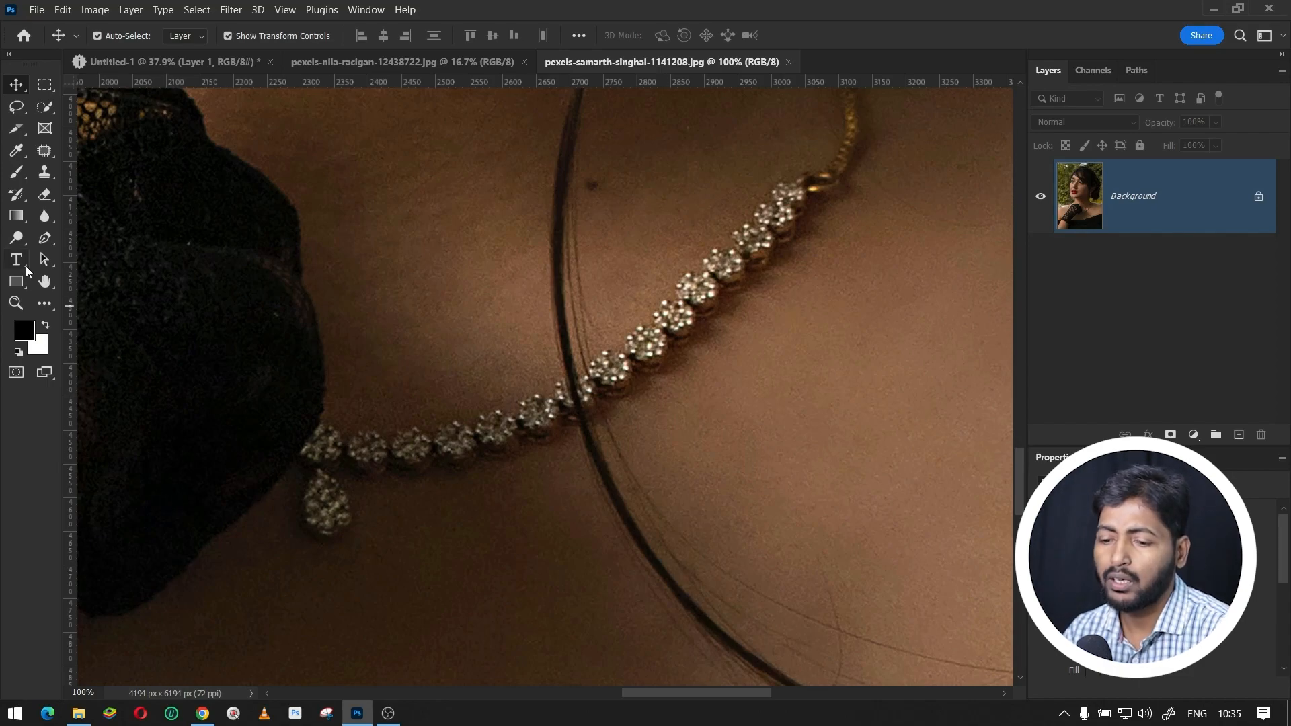
Step: Activate the Hand tool and pan the portrait at 100% from the necklace past the lips and eyes up to the hair
left_click(54, 286)
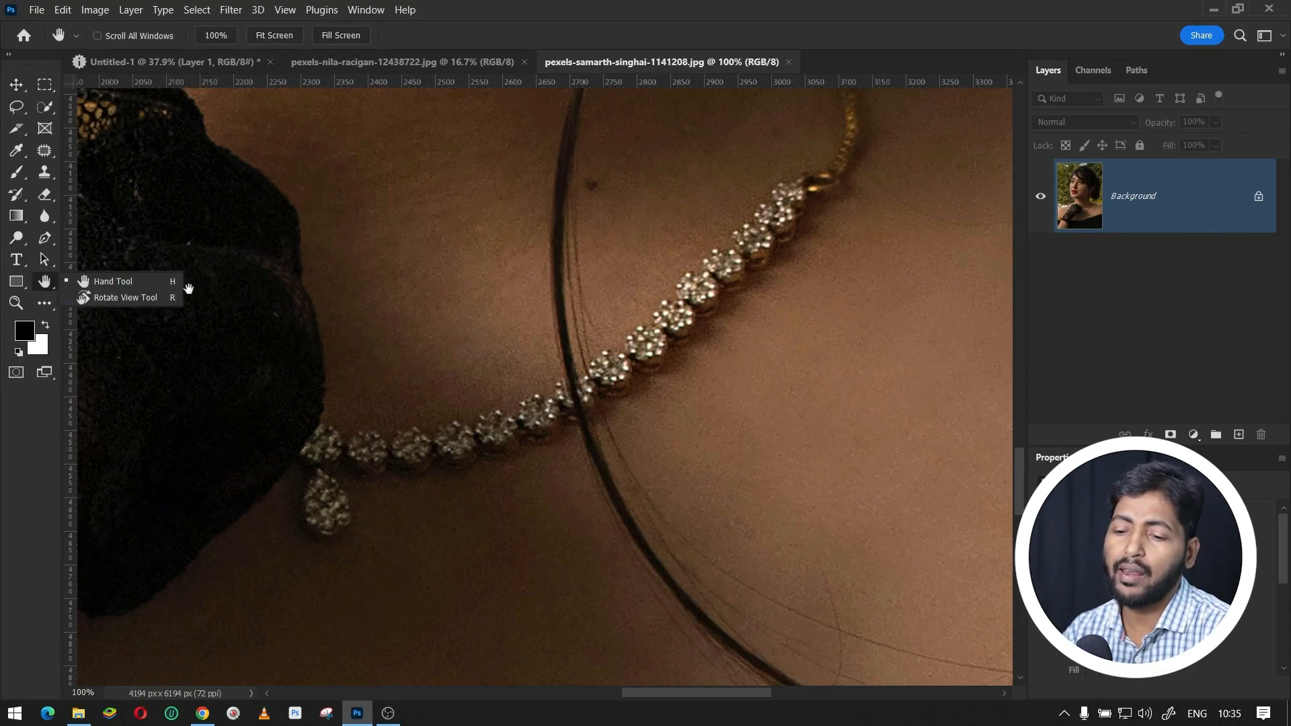
left_click(111, 282)
left_click_drag(482, 256, 545, 487)
left_click_drag(556, 294, 567, 375)
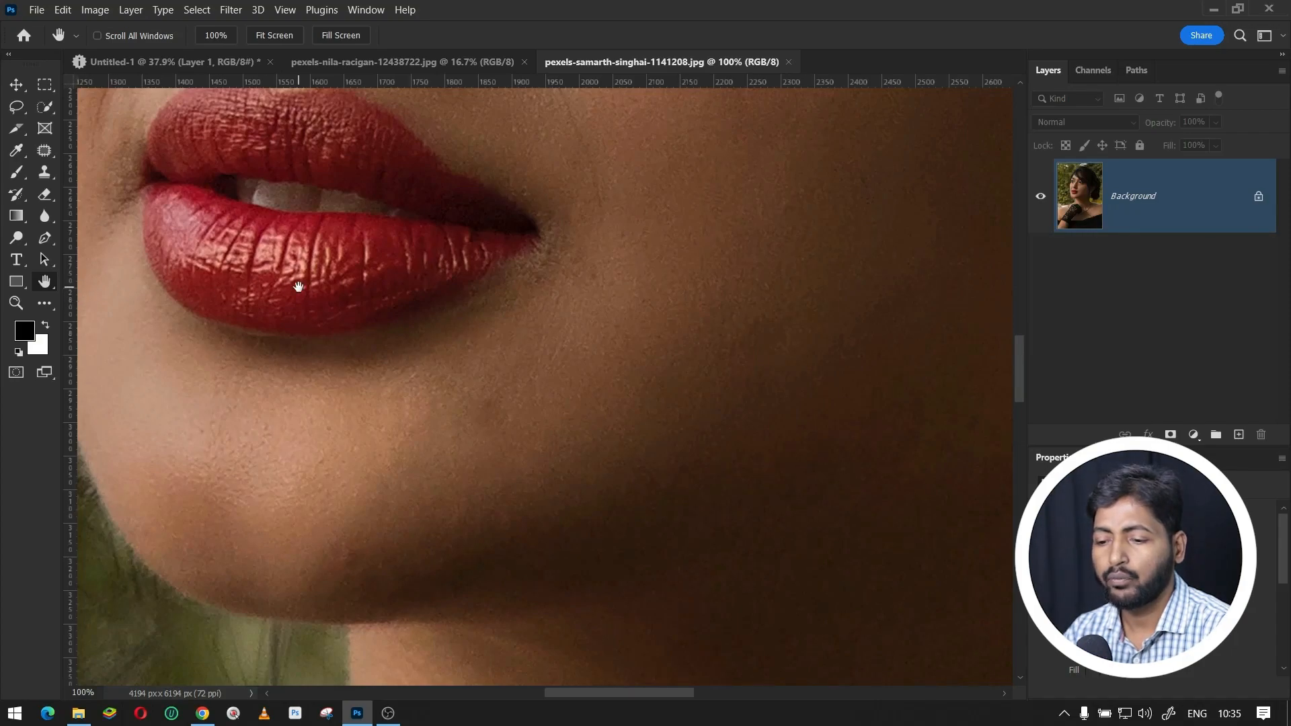
left_click_drag(551, 214, 470, 377)
right_click(47, 282)
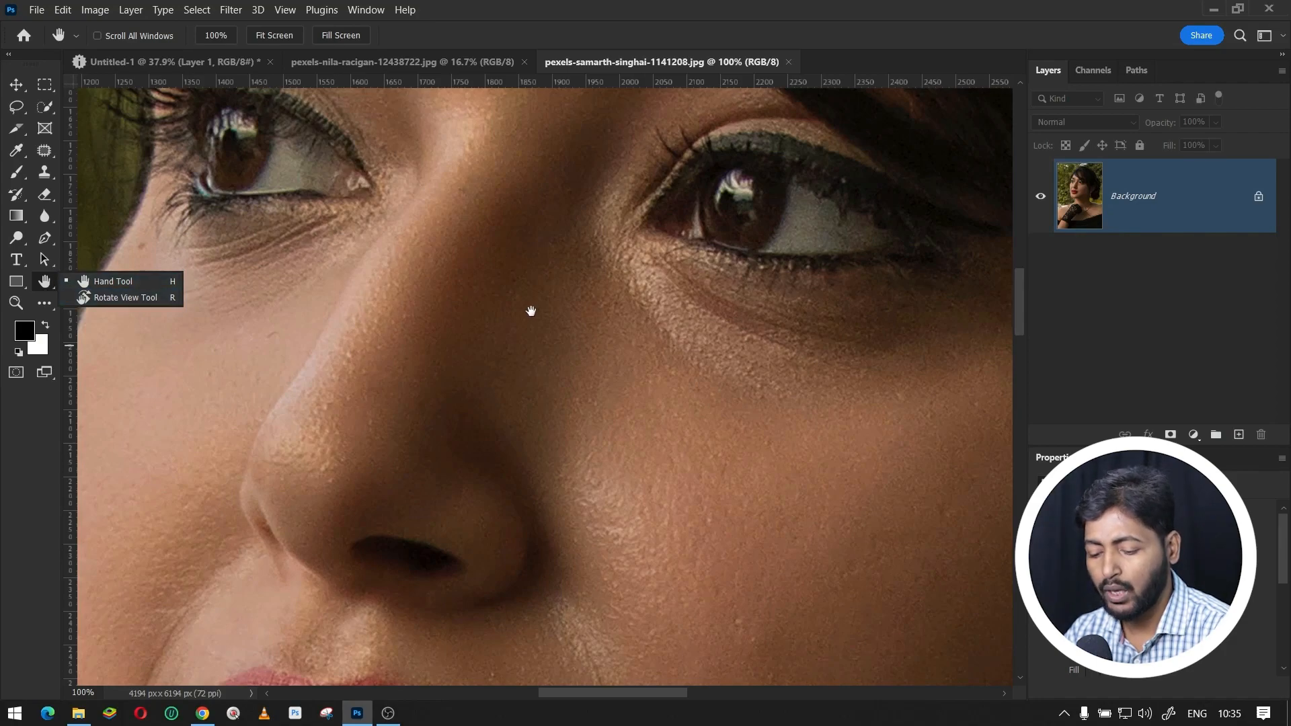
left_click_drag(468, 202, 460, 291)
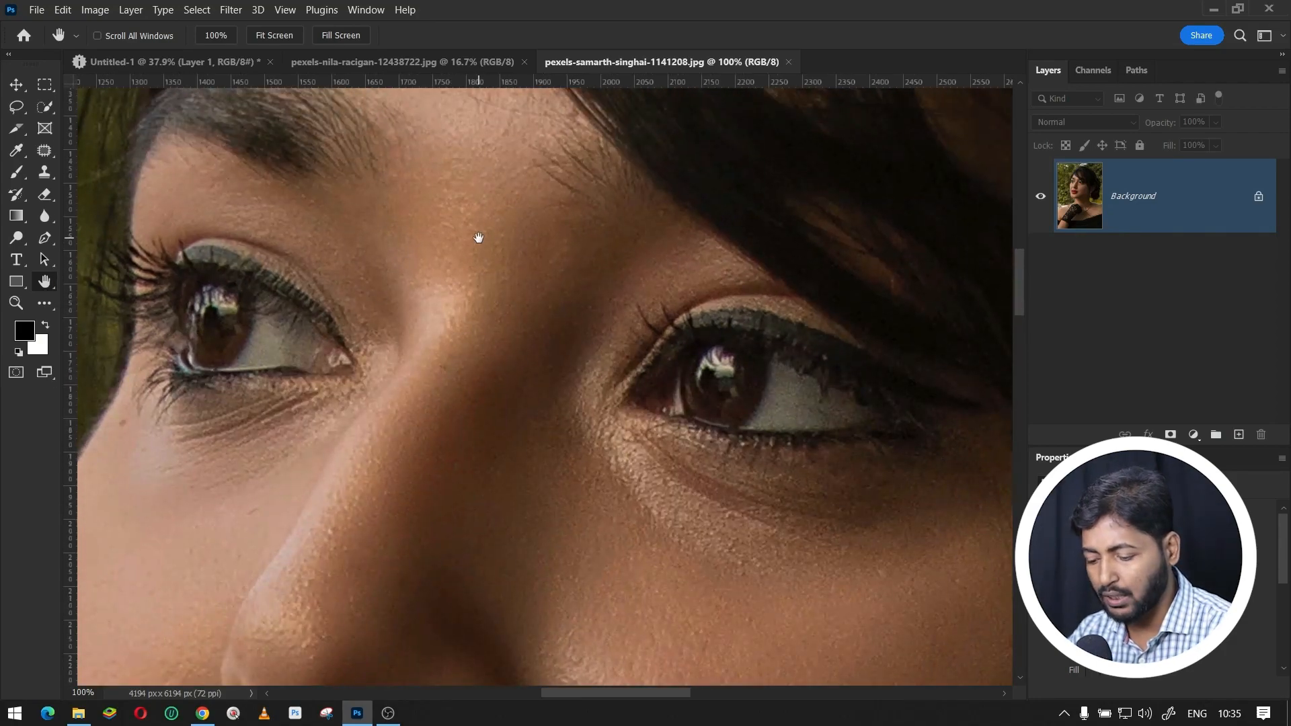
left_click_drag(520, 233, 483, 341)
left_click_drag(519, 259, 470, 412)
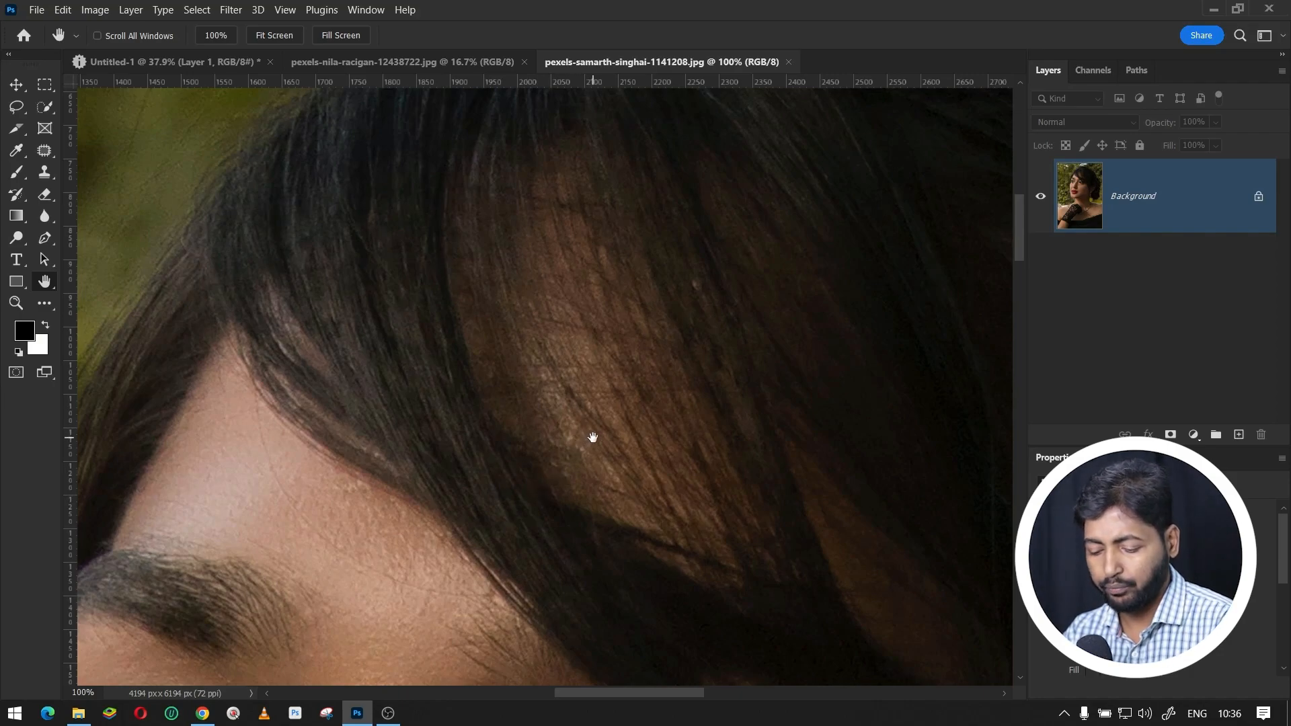
Step: Rotate the view counterclockwise using the Rotate View tool temporarily, and fit the tilted portrait in the window
key("r")
left_click_drag(592, 437, 583, 373)
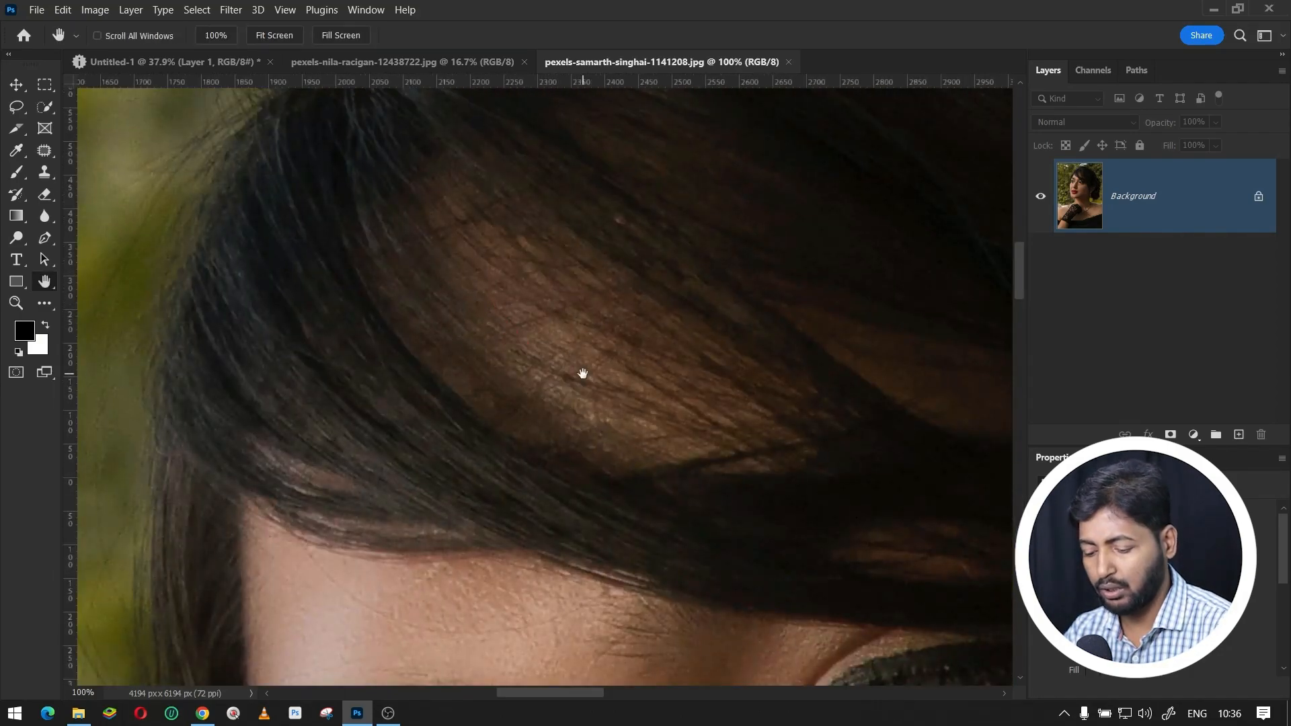
key("ctrl+0")
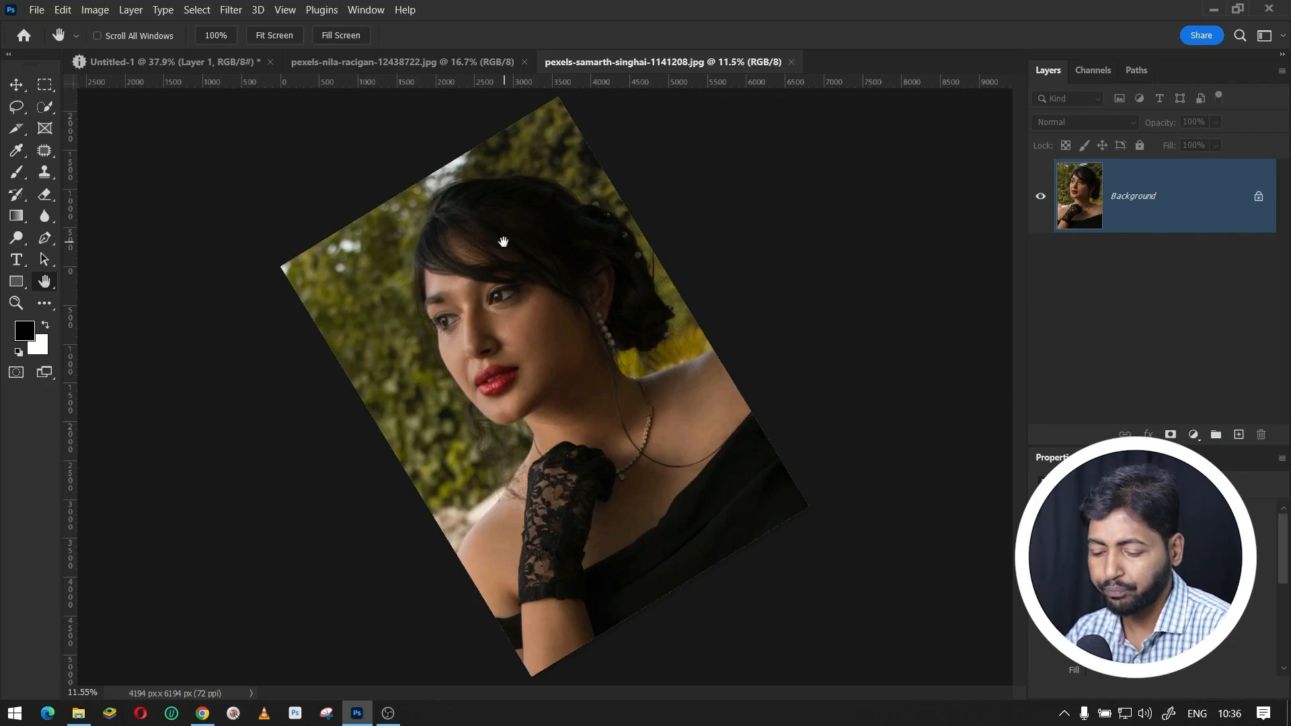
Step: Rotate the view clockwise to 24°, and zoom in to 94% on the eye nearer the foliage
key("r")
left_click_drag(527, 210, 616, 300)
key("h")
scroll(528, 230, "up", 10)
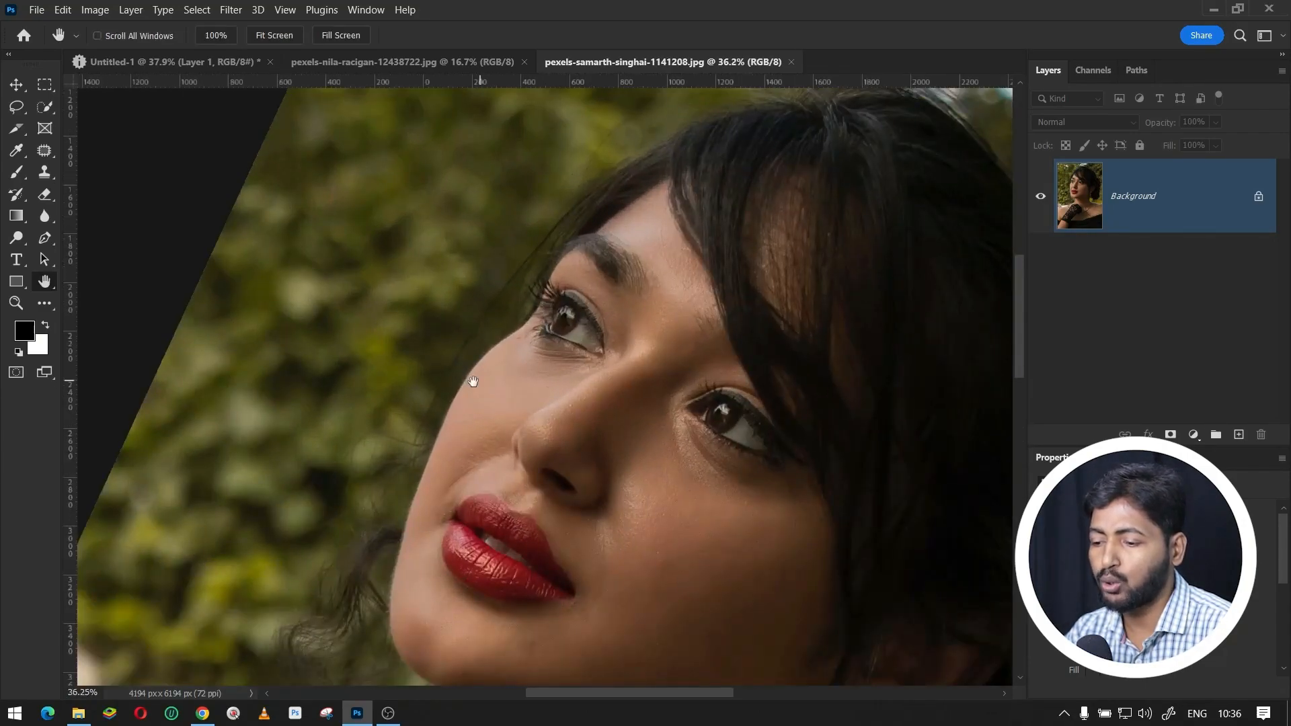
scroll(481, 347, "up", 3)
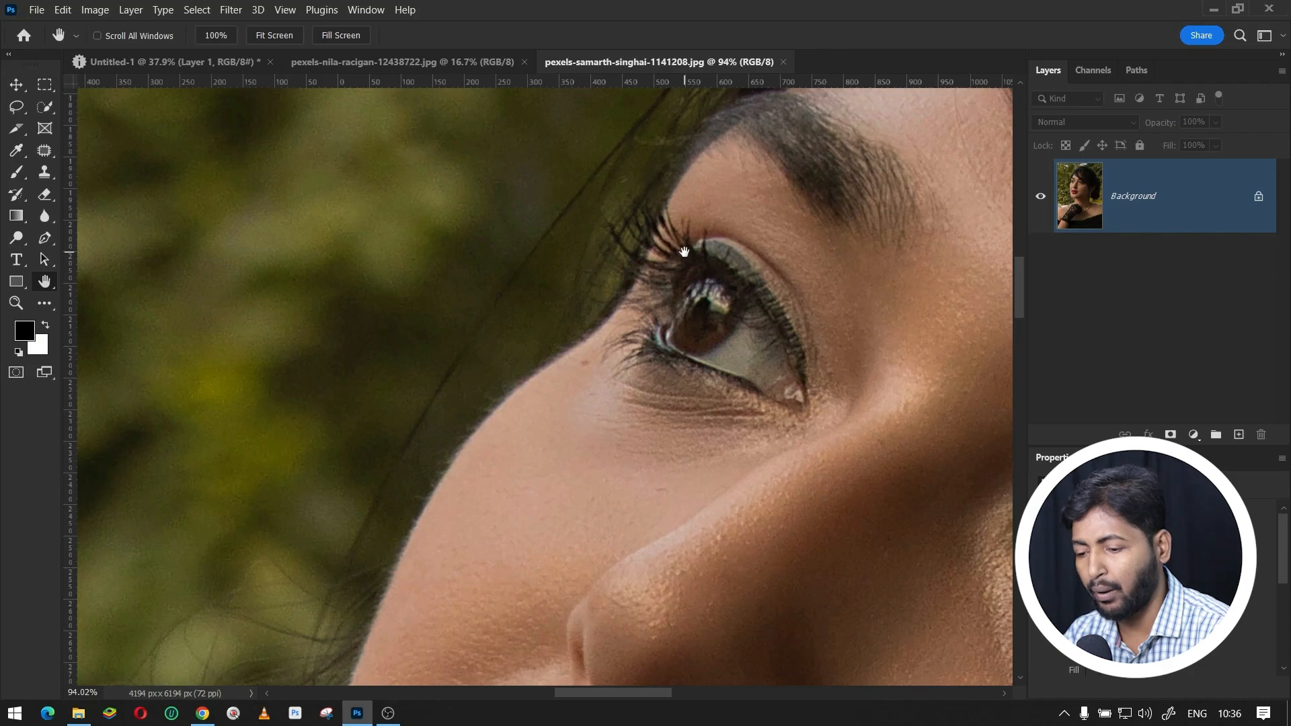
Step: Reset the canvas view rotation with the Rotate View tool's option, and return to the Hand tool
key("r")
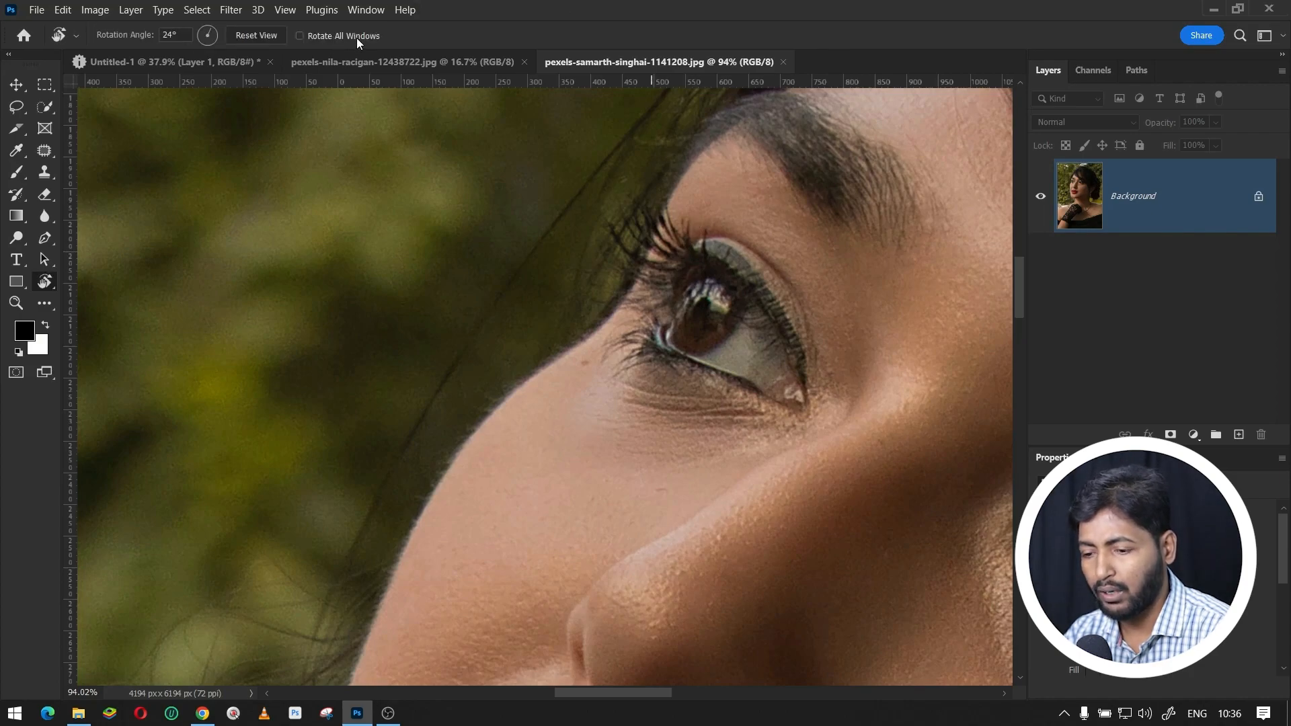
left_click(264, 32)
key("h")
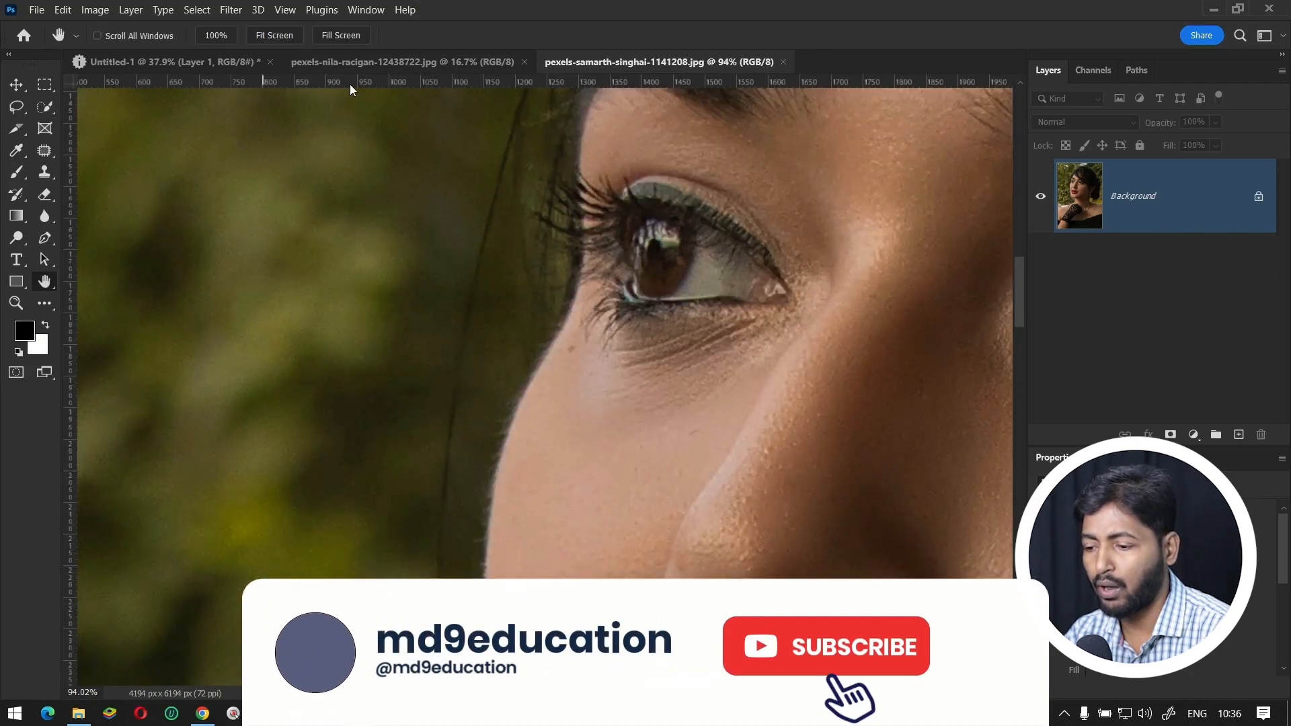
Step: Rotate the view by a large angle, restore it upright, and fit the whole portrait in the window
key("r")
mouse_move(513, 168)
left_mouse_down()
mouse_move(218, 227)
mouse_move(470, 210)
mouse_move(666, 252)
left_mouse_up()
key("h")
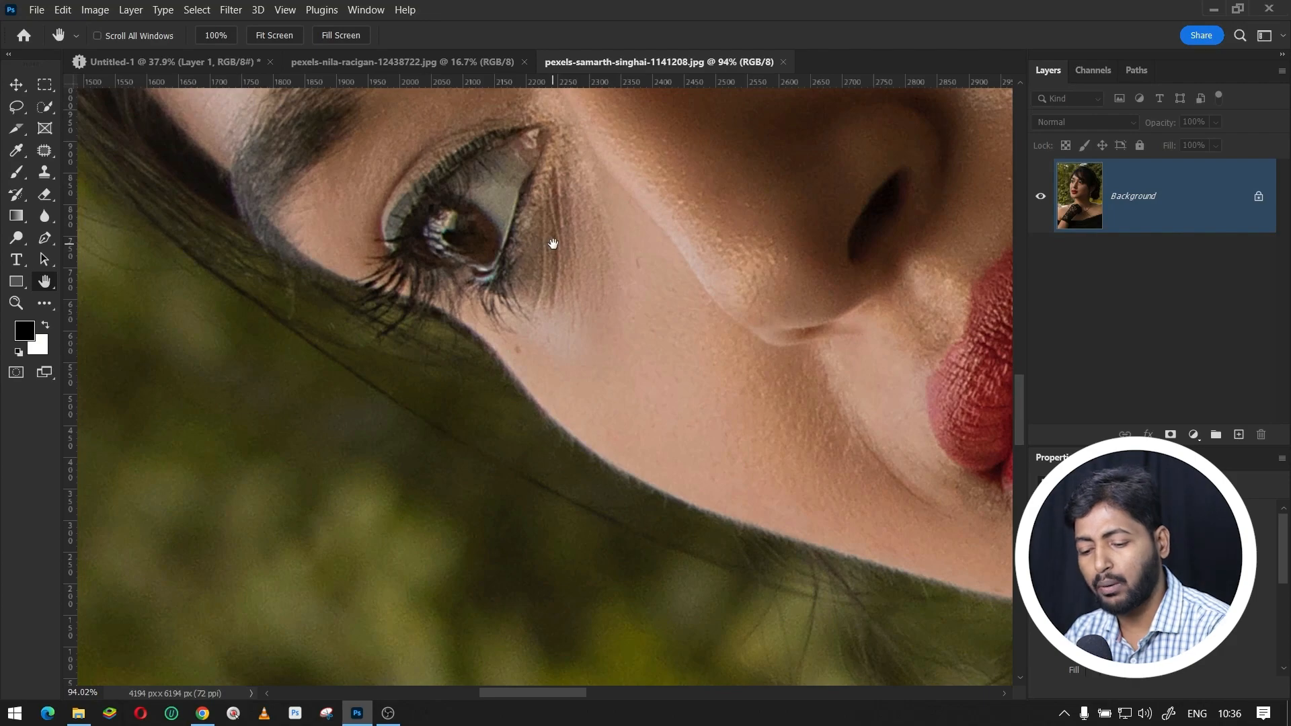
key("Escape")
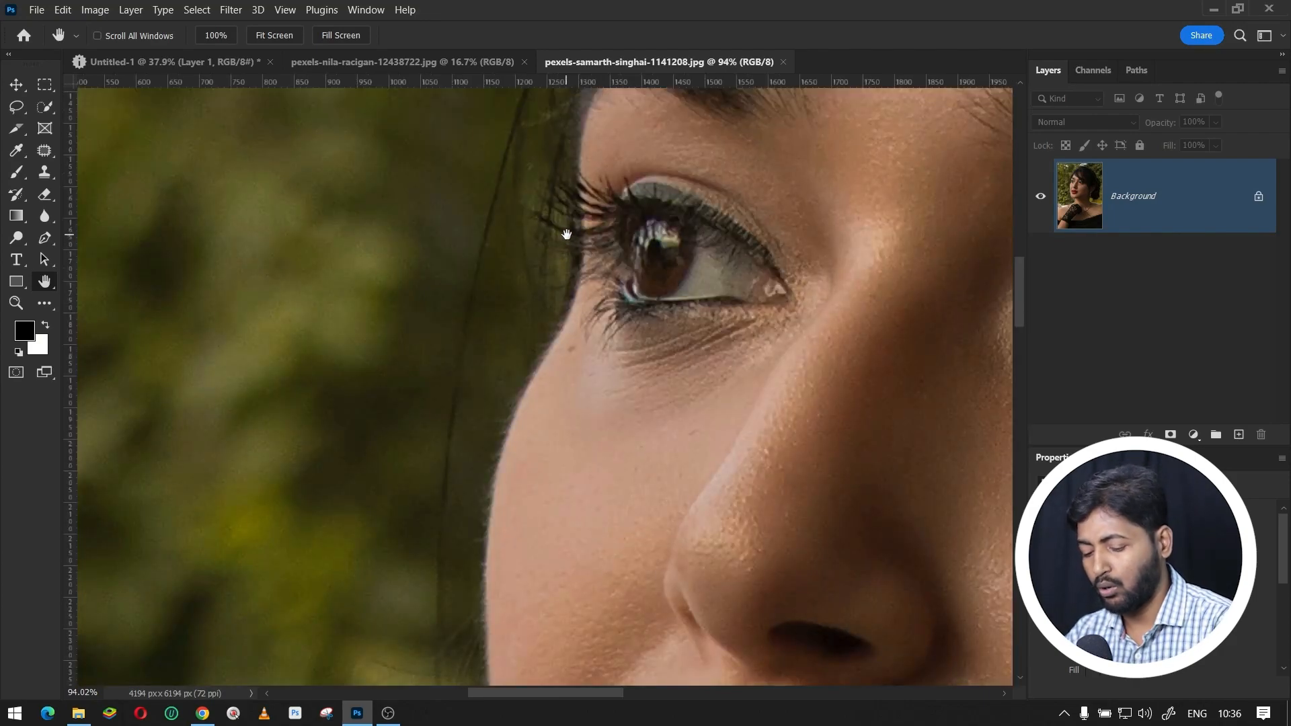
key("ctrl+0")
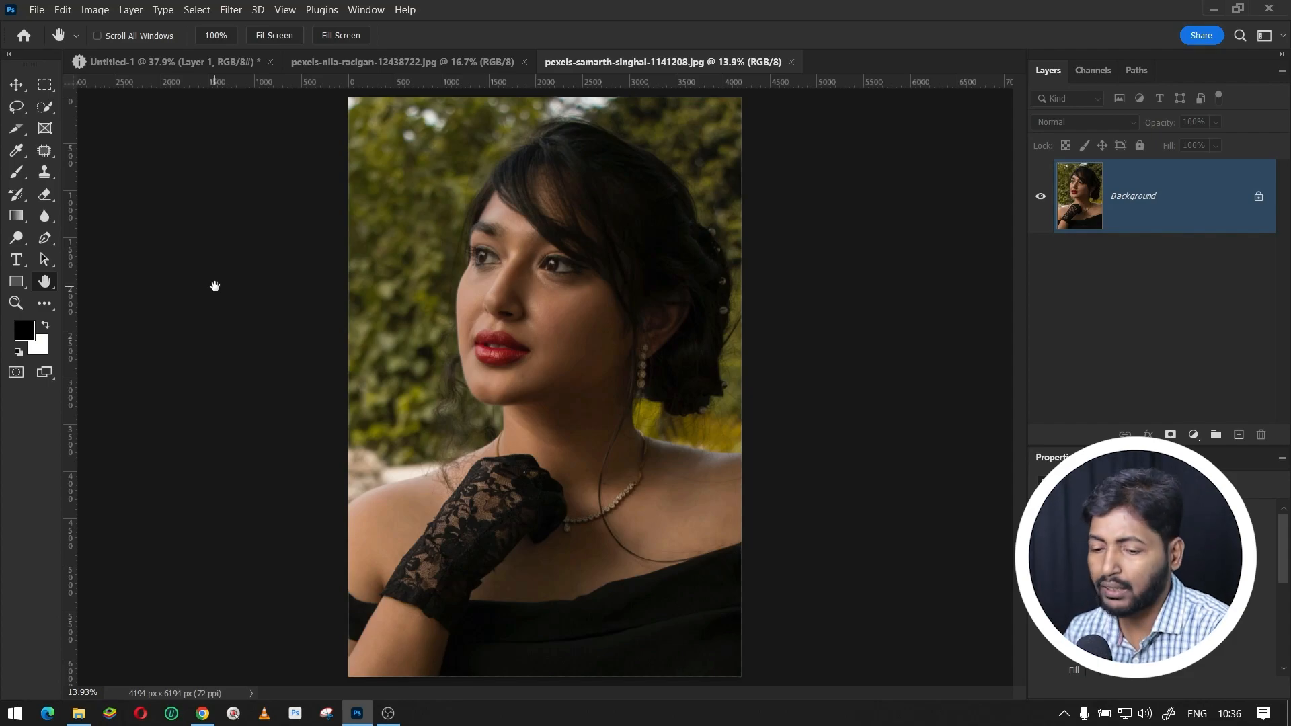
Step: Activate the Zoom tool, zoom the portrait to 16.7% with Resize Windows to Fit enabled, and enable Zoom All Windows
left_click(16, 303)
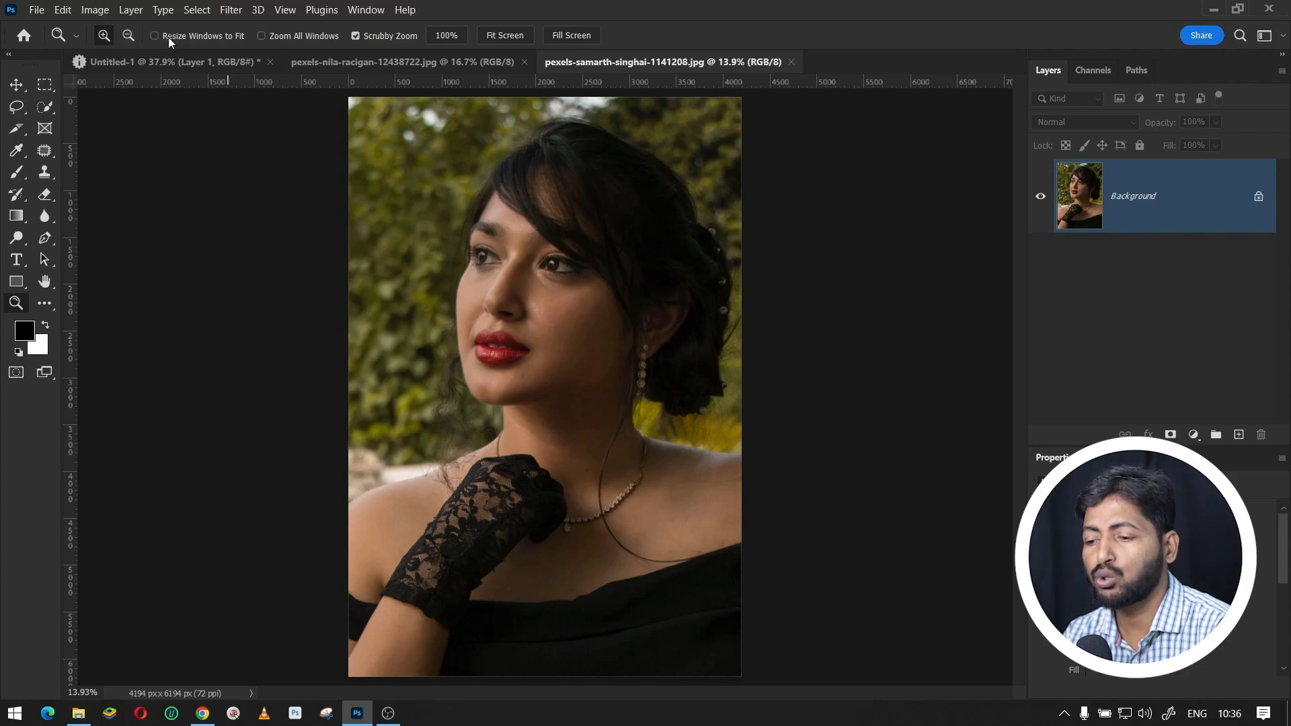
left_click(509, 317)
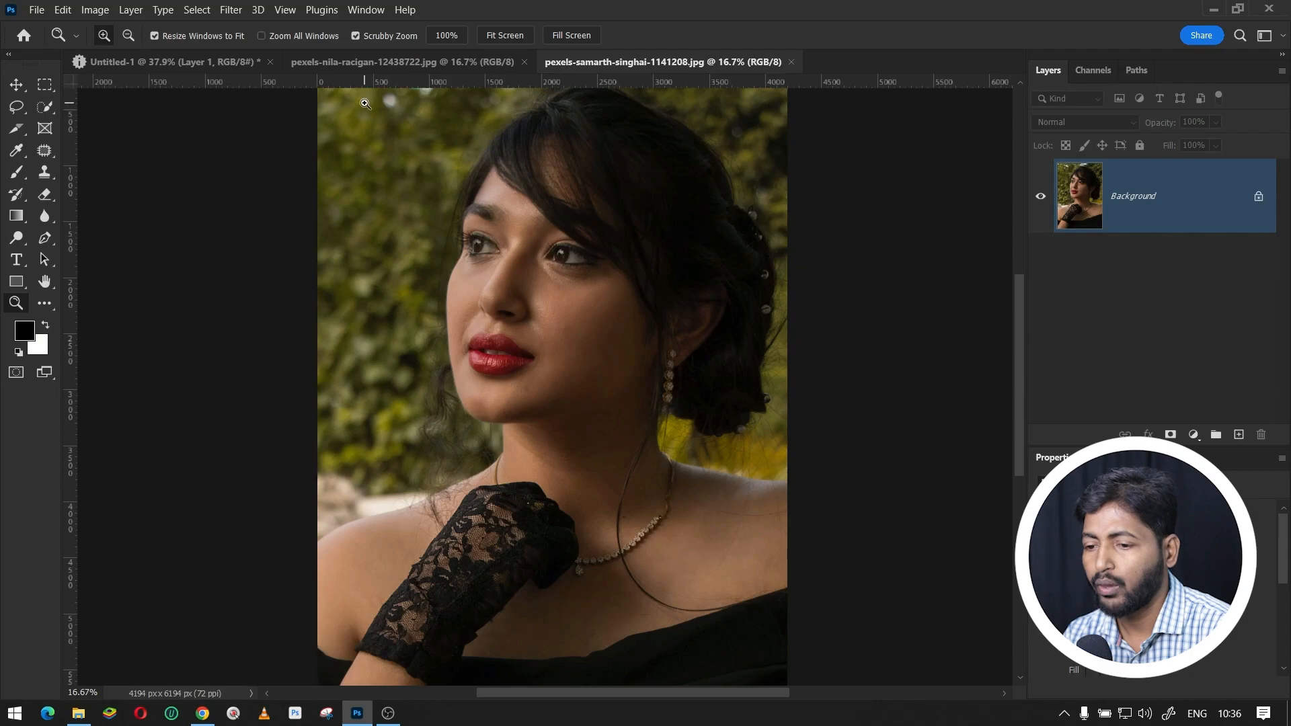
left_click(287, 35)
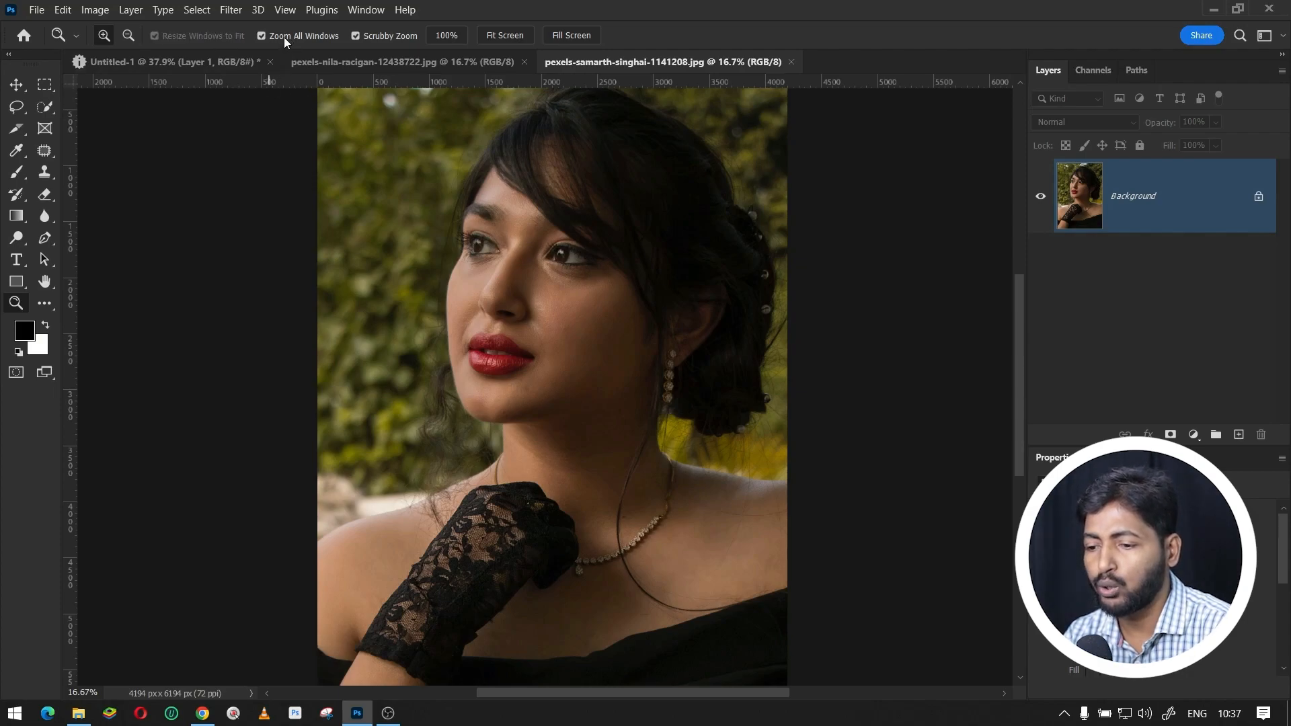
Step: Undock the Pexels image 12438722 into a floating window, and close the Untitled-1 document without saving
left_click_drag(420, 64, 484, 134)
left_click_drag(282, 147, 233, 114)
left_click(298, 61)
left_click(270, 61)
left_click(651, 278)
Step: Move the two floating image windows apart, and arrange both documents side by side in two vertical panes
left_click_drag(620, 131, 724, 121)
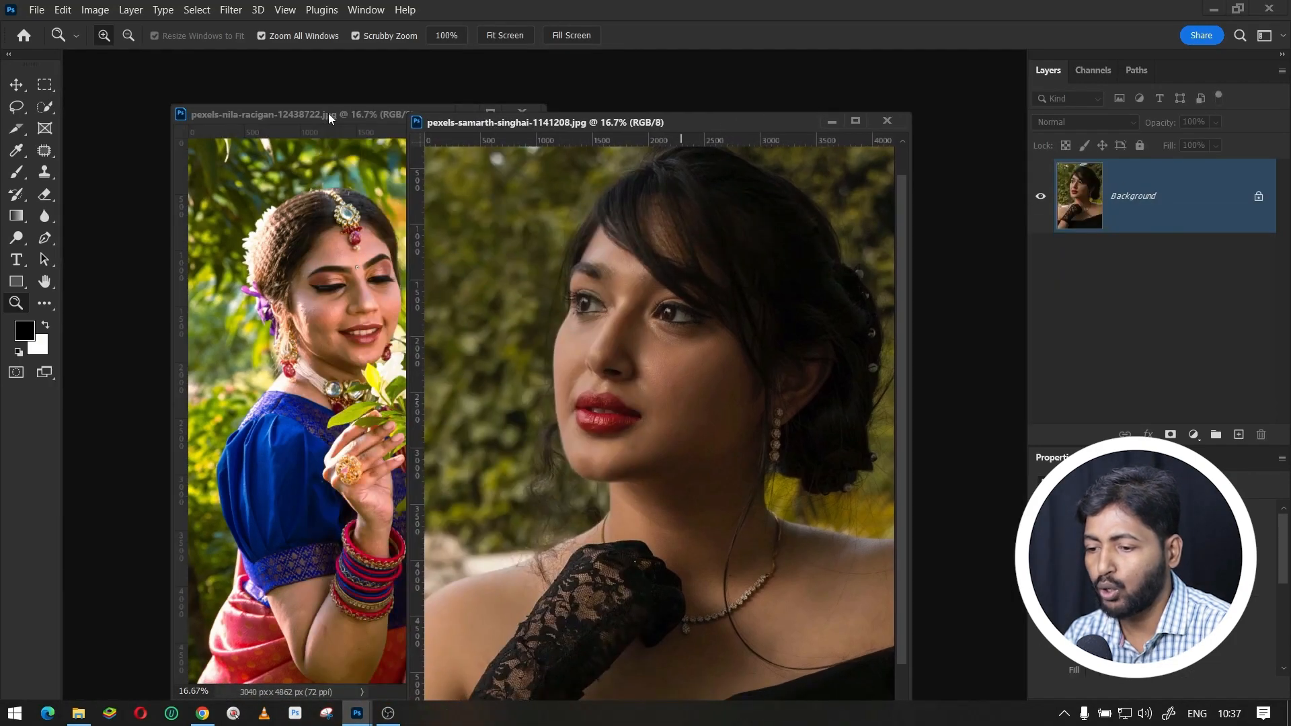
left_click_drag(328, 113, 252, 95)
left_click(373, 13)
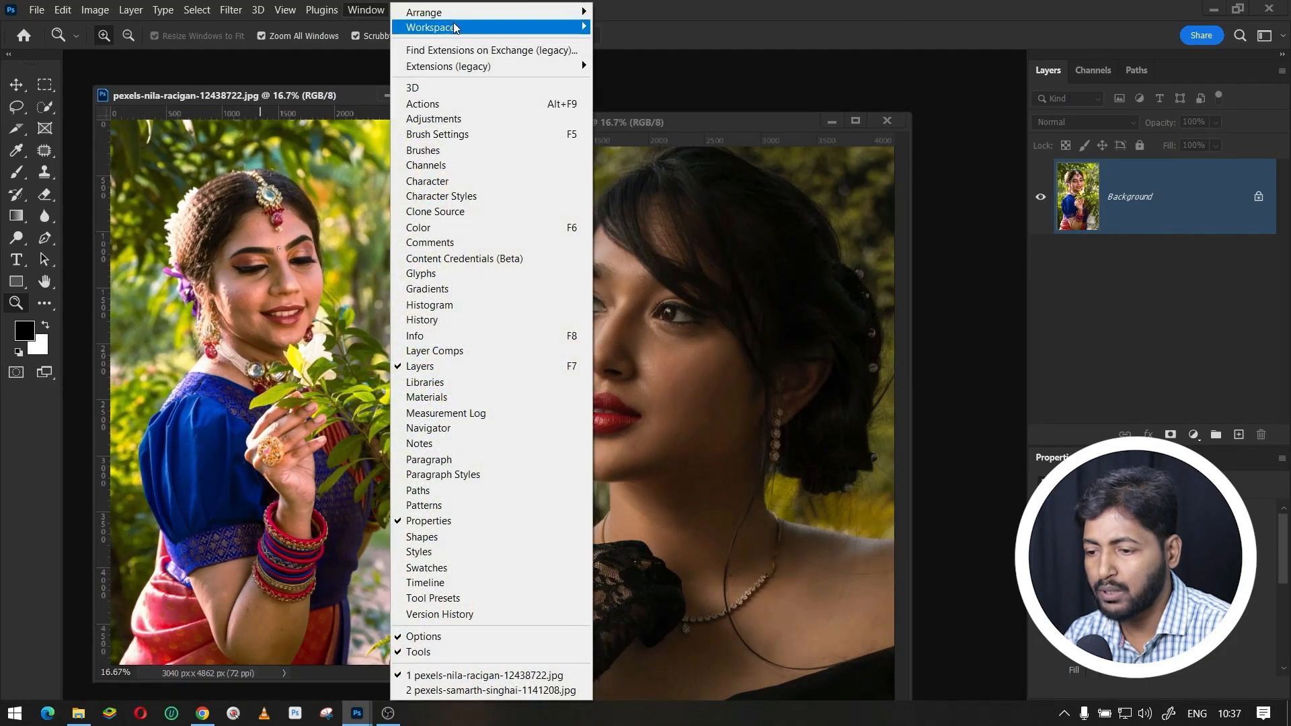
mouse_move(579, 13)
left_click(708, 59)
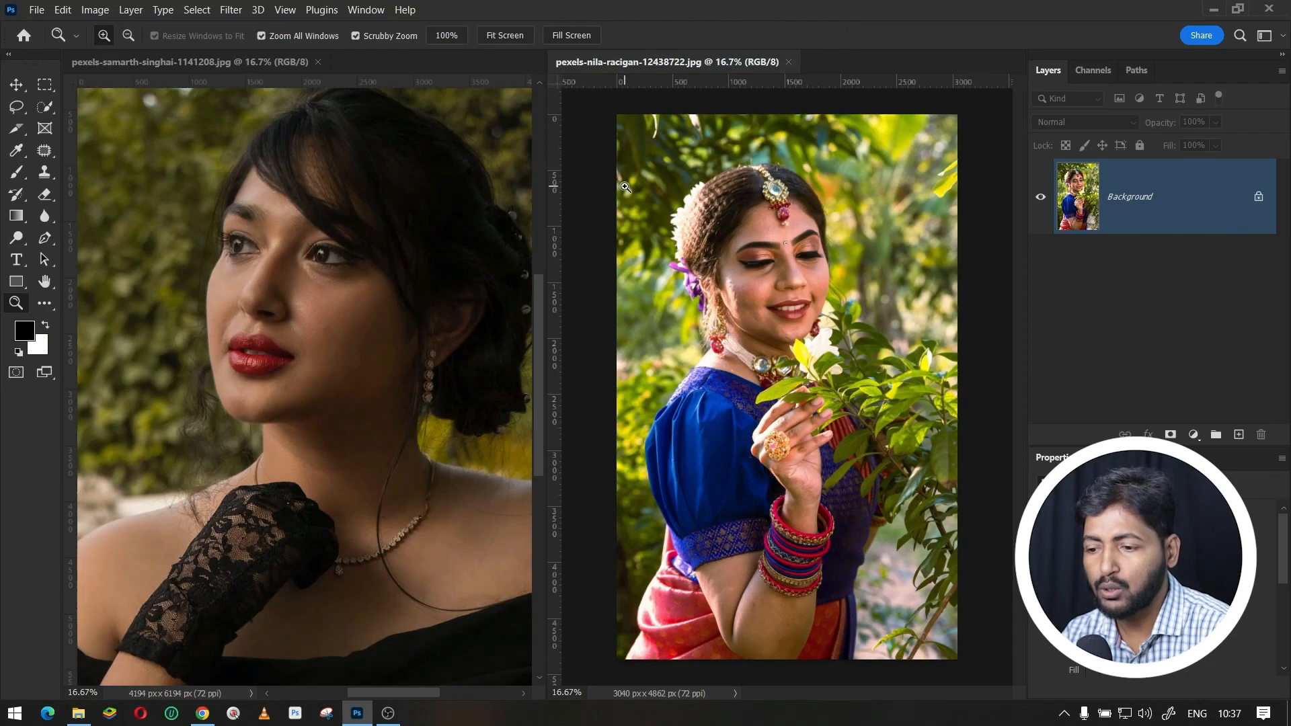
Step: Zoom into both tiled portraits together to 95.6% with Scrubby Zoom and Zoom All Windows enabled
left_click(334, 164)
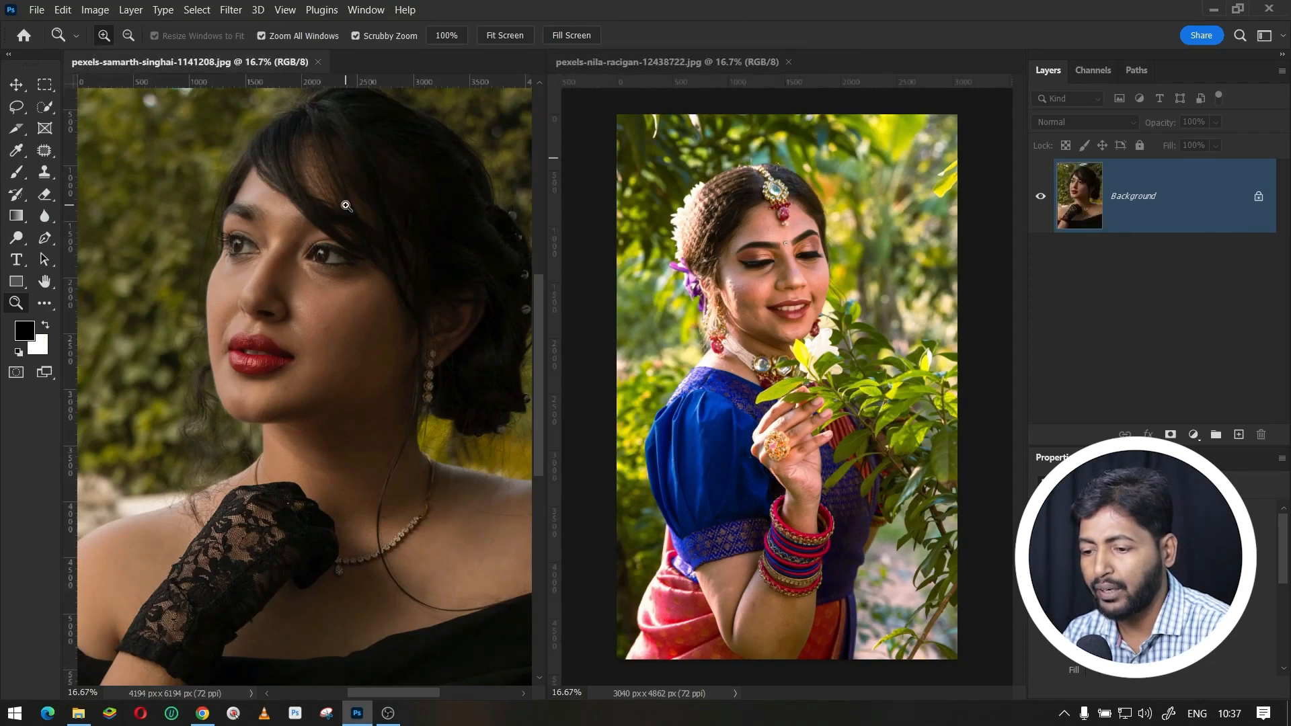
left_click_drag(257, 232, 313, 321)
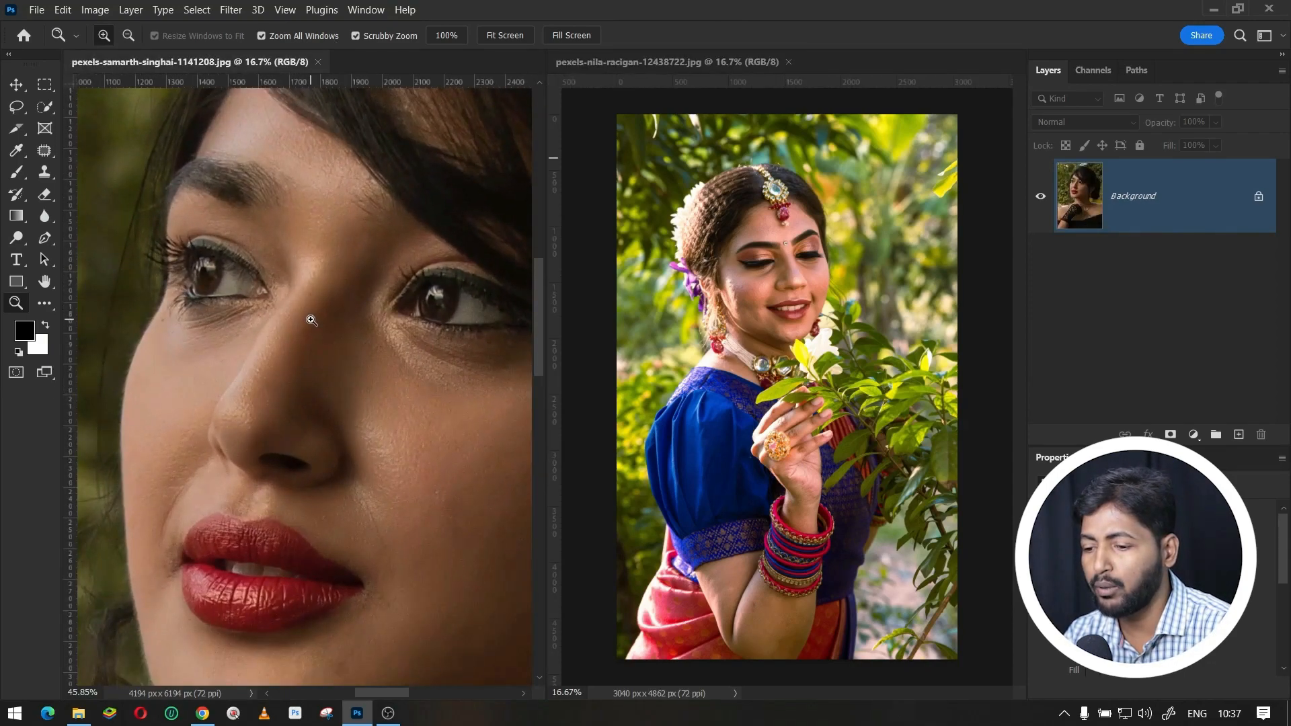
left_click_drag(732, 194, 788, 332)
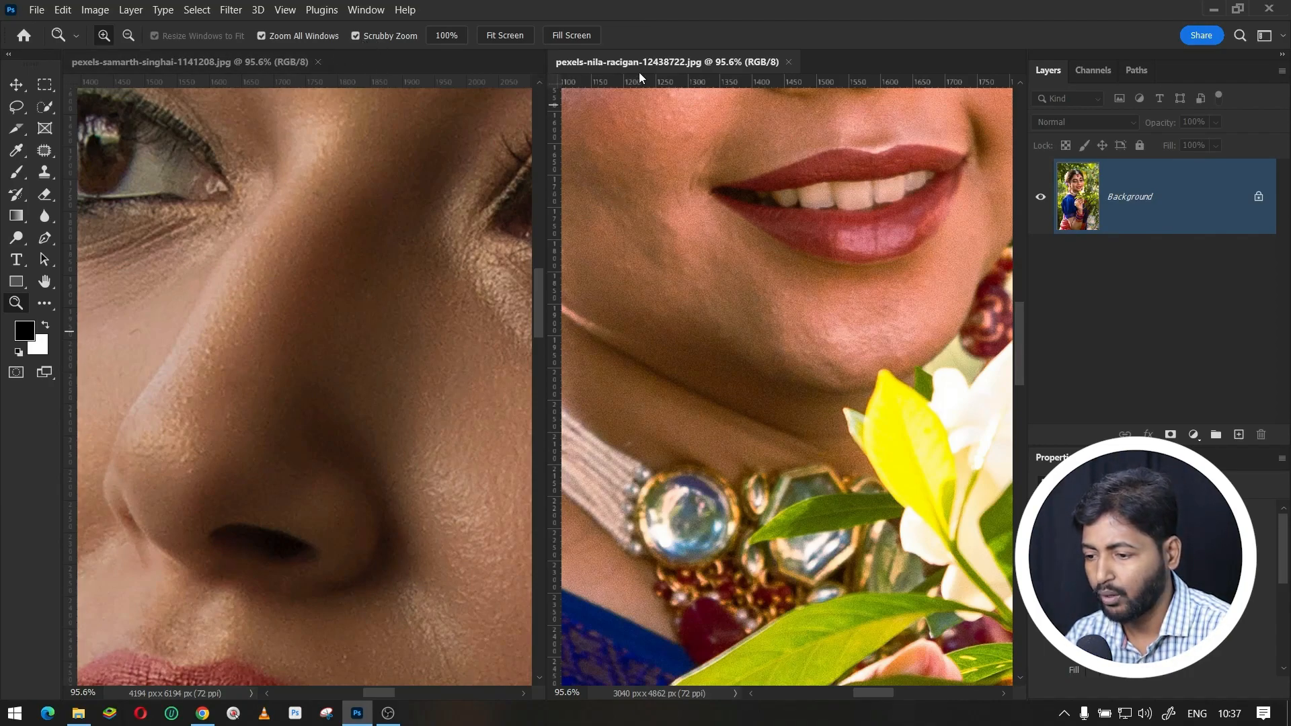
Step: Consolidate all tiled documents into tabs, and fit the active portrait on screen
left_click(366, 10)
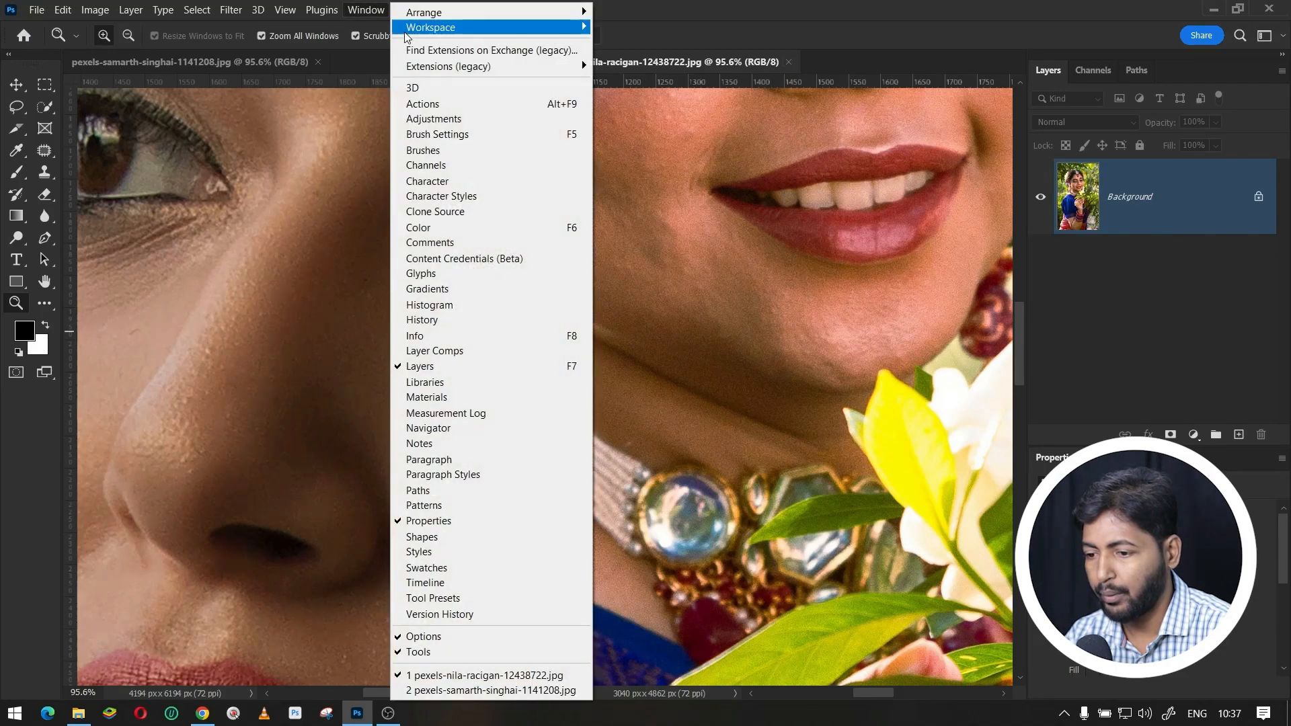
mouse_move(474, 17)
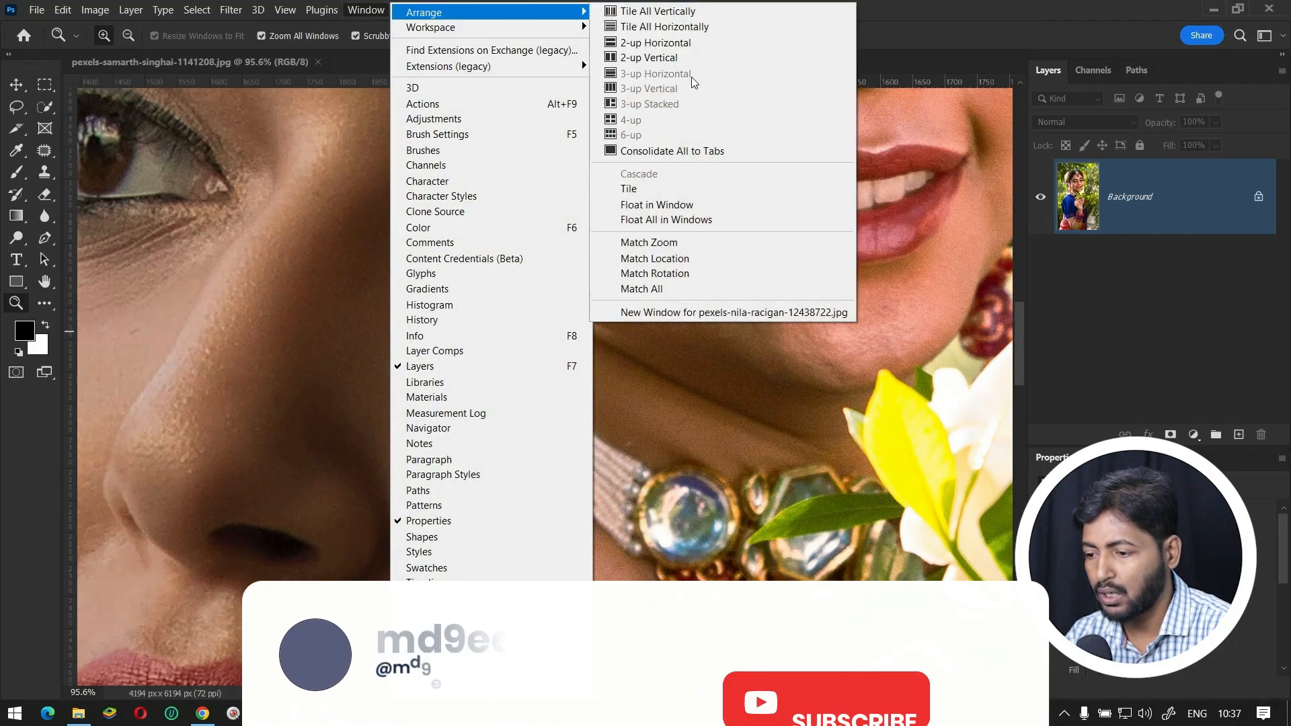
left_click(626, 148)
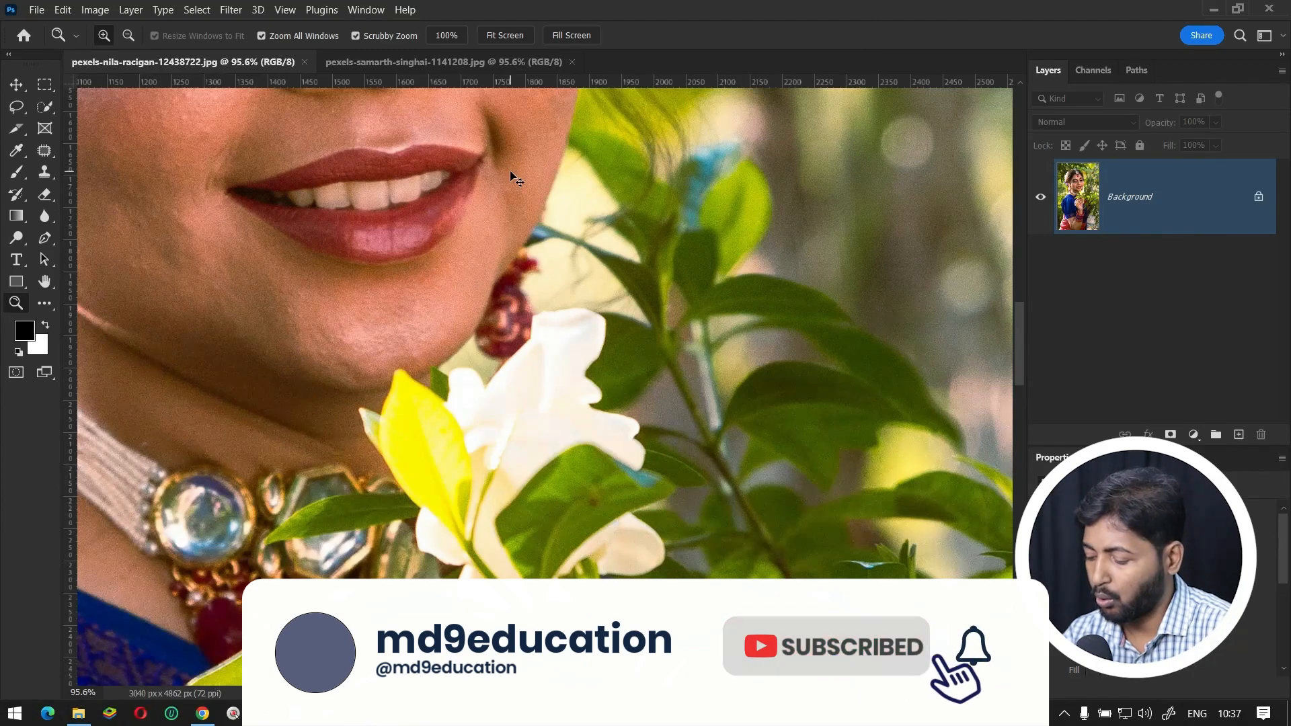
key("ctrl+0")
Step: With Scrubby Zoom disabled, zoom to 88% on a rectangular area around the woman's face, and fit the portrait on screen again
left_click(356, 36)
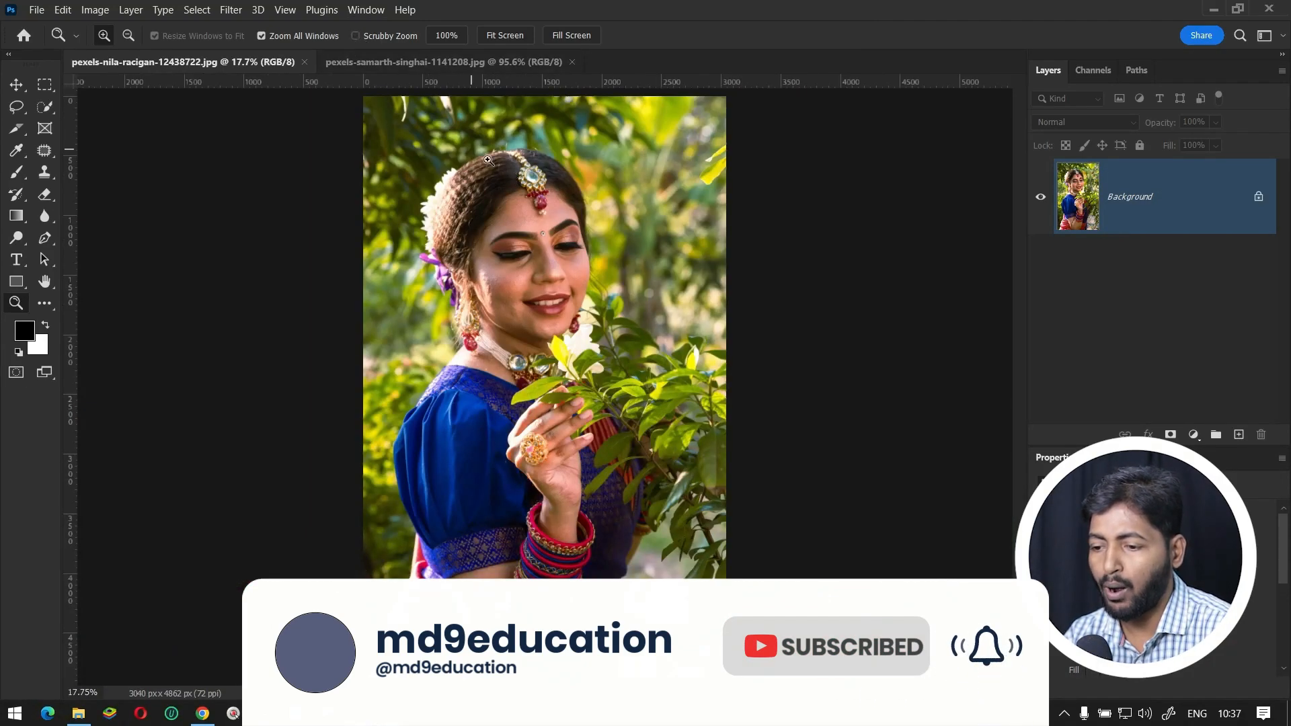
left_click_drag(439, 175, 628, 384)
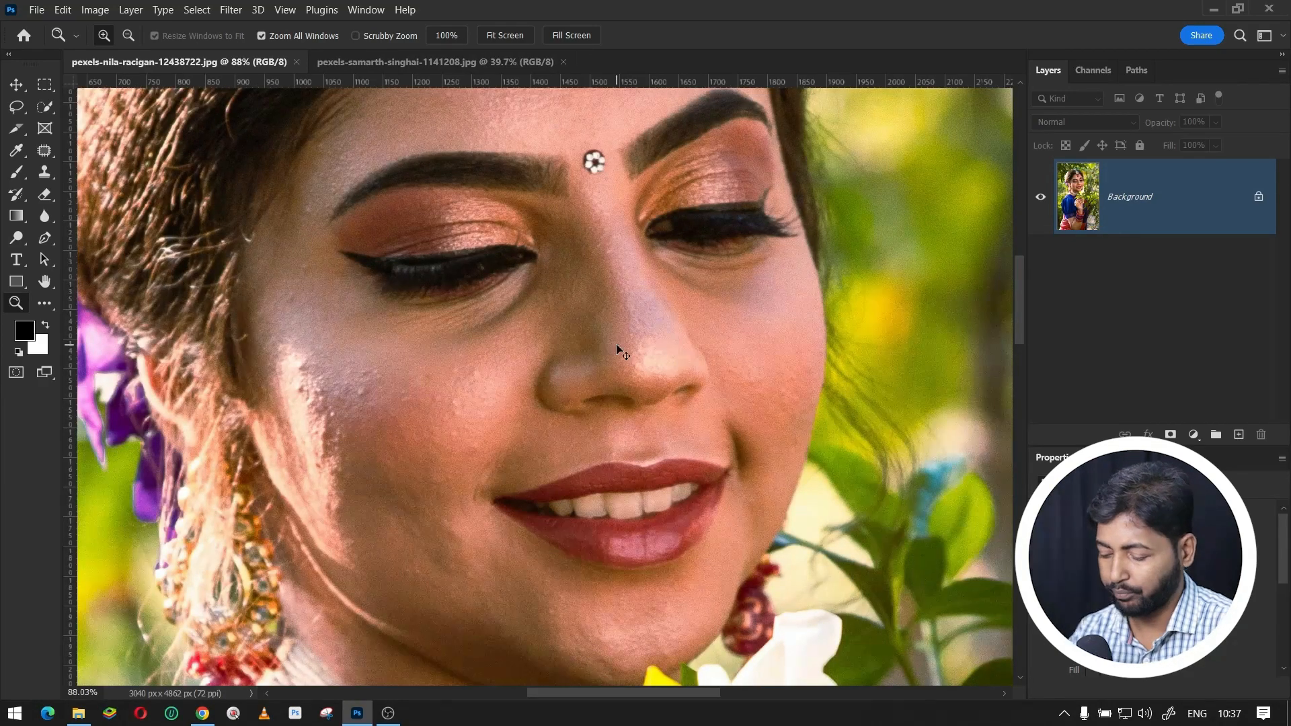
key("ctrl+0")
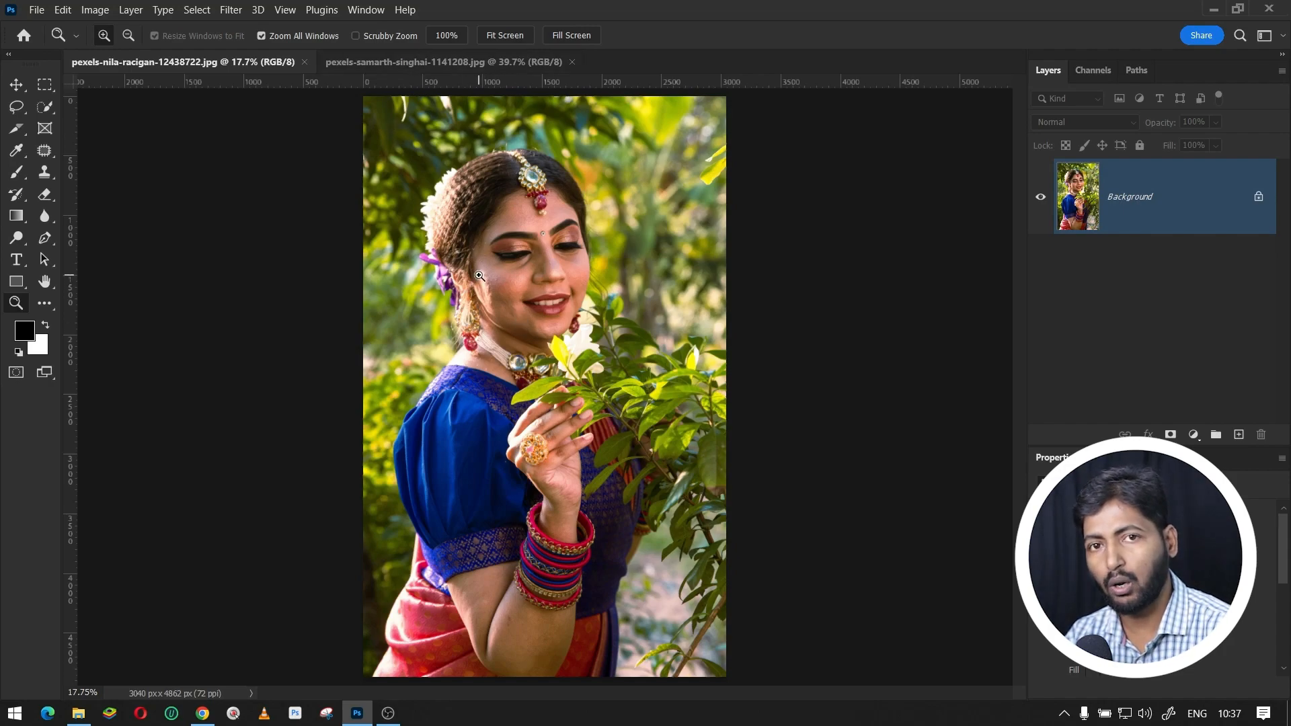
Step: Enable Scrubby Zoom again, and zoom the portrait continuously to 28.8%
left_click(356, 36)
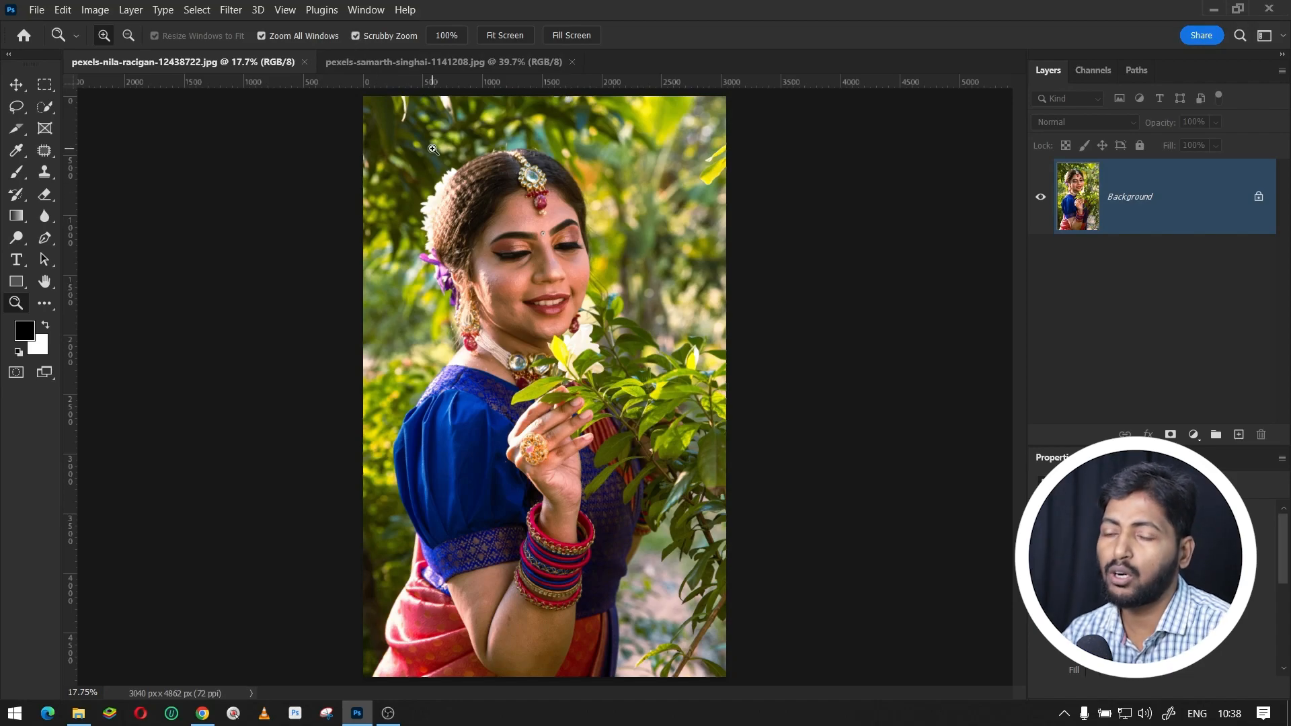
left_click_drag(417, 127, 441, 268)
left_click_drag(491, 229, 515, 483)
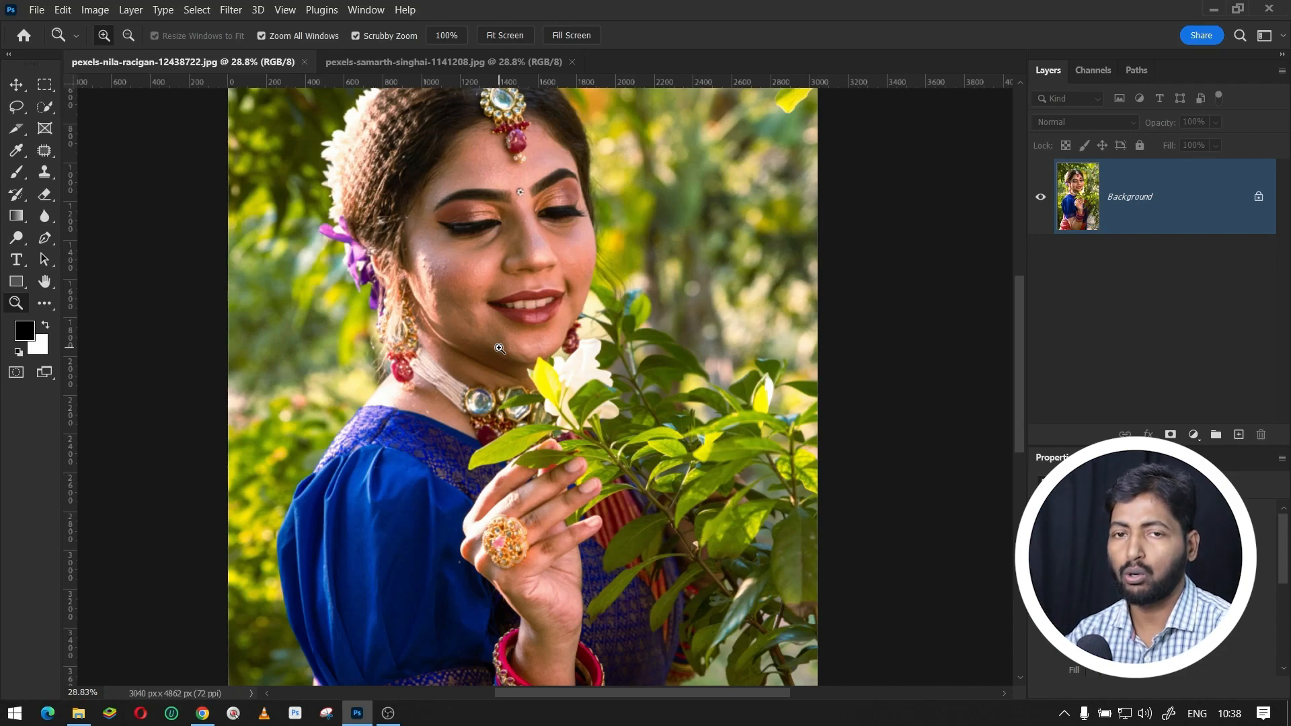
Step: Rotate the portrait's view to -30° with the Rotate View tool, and return the view to 0°
left_click(45, 282)
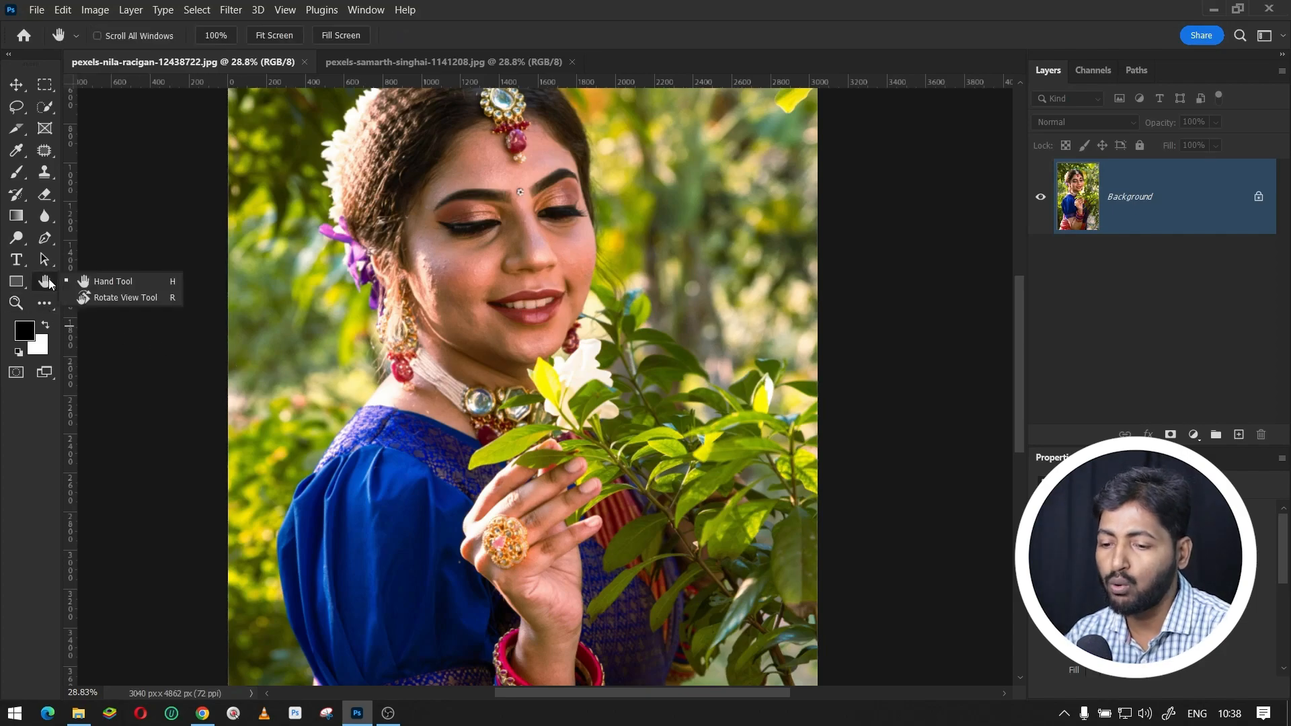
left_click(162, 300)
left_click_drag(546, 165, 657, 287)
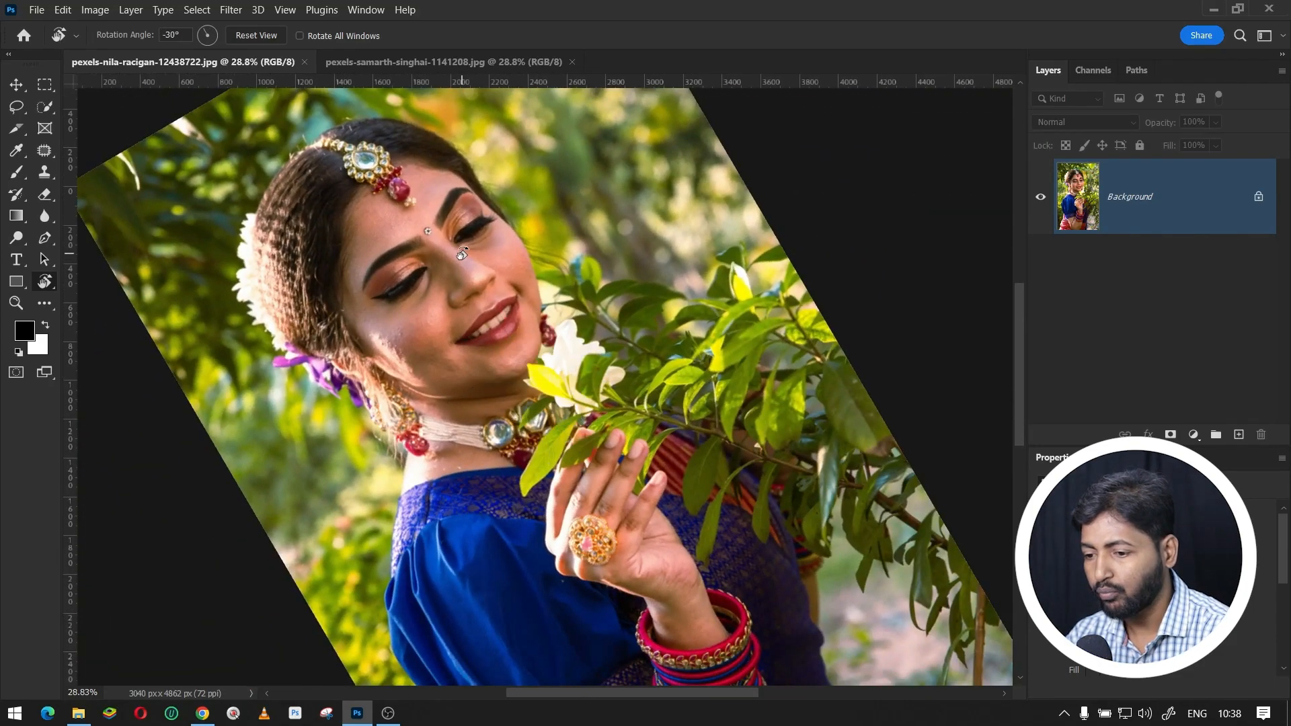
key("Escape")
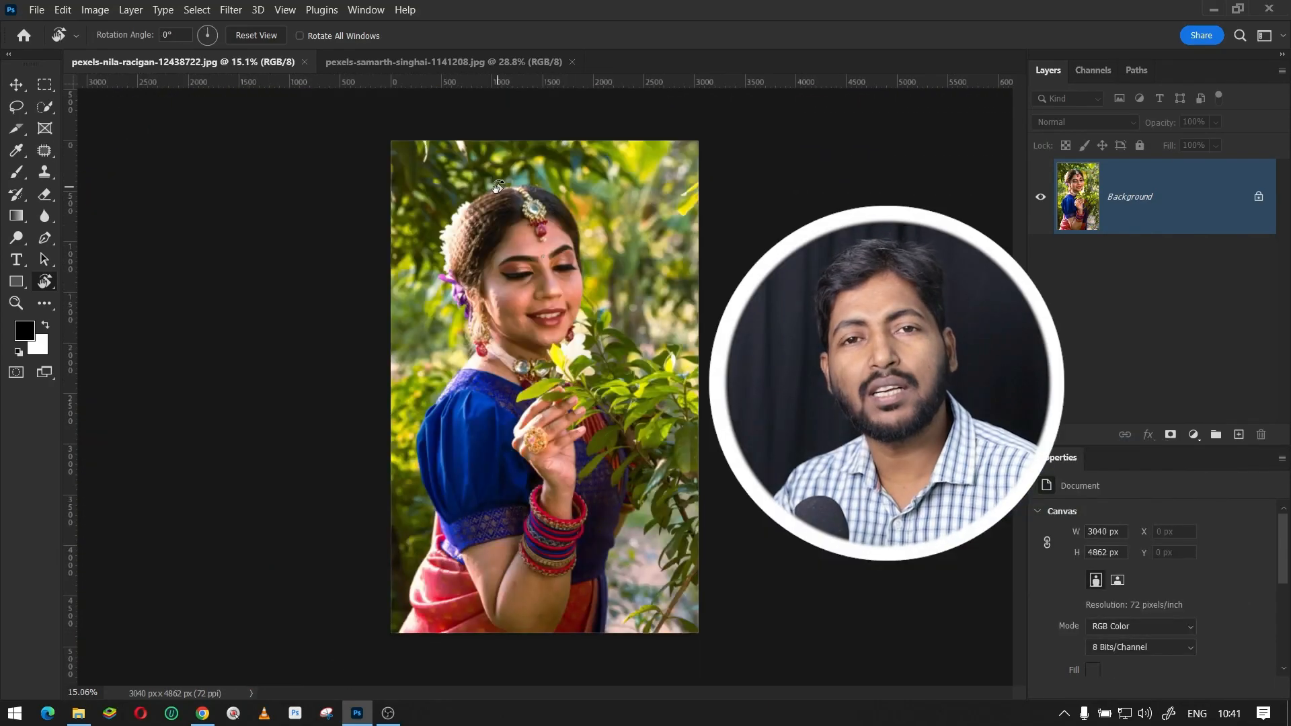